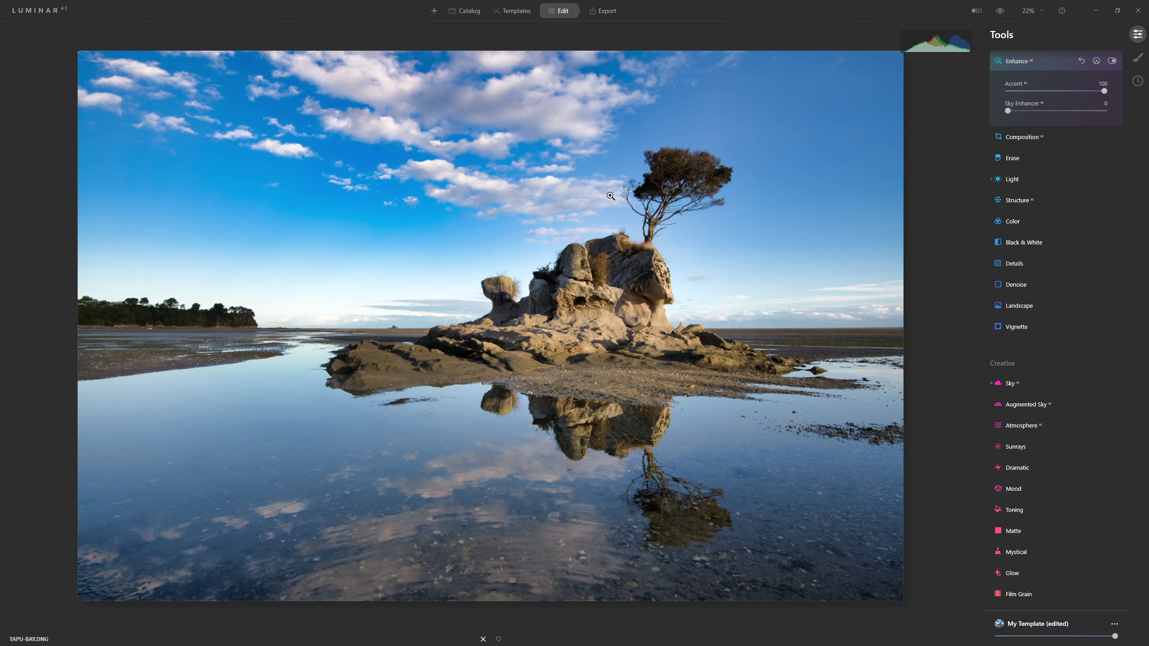
Step: Try painting the Enhance mask over the rock island and tree with radius 100, softness 100 and opacity 45
left_click(1095, 61)
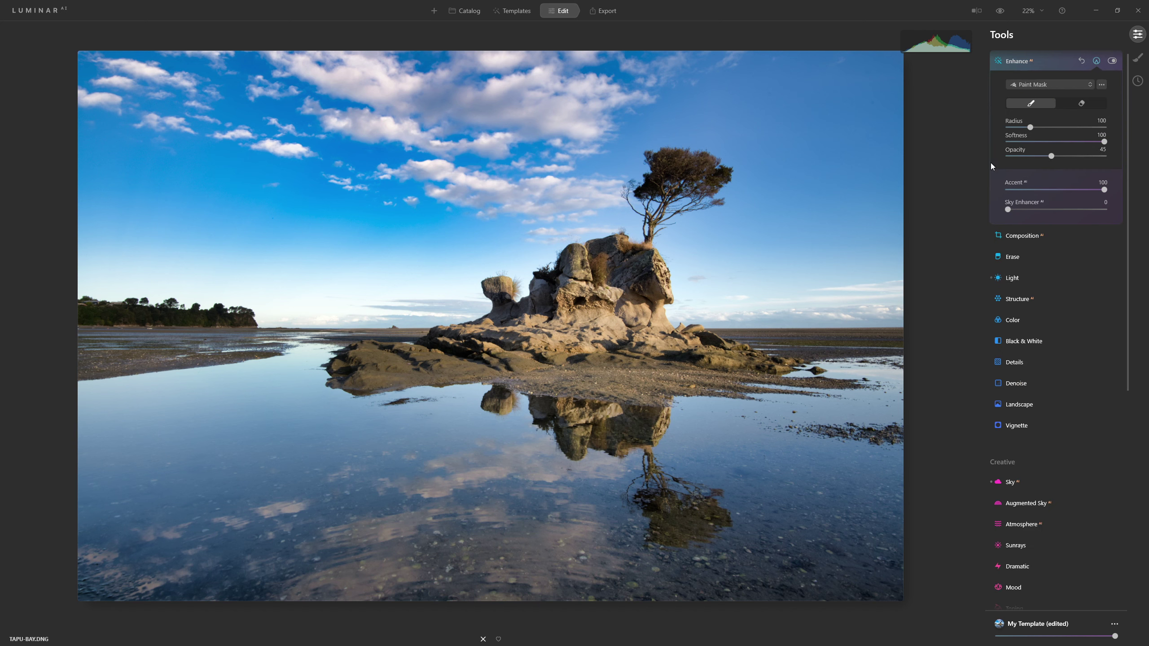
mouse_move(620, 291)
left_mouse_down()
mouse_move(607, 245)
mouse_move(651, 314)
mouse_move(502, 303)
mouse_move(408, 361)
mouse_move(498, 351)
mouse_move(704, 370)
mouse_move(631, 333)
mouse_move(508, 385)
left_mouse_up()
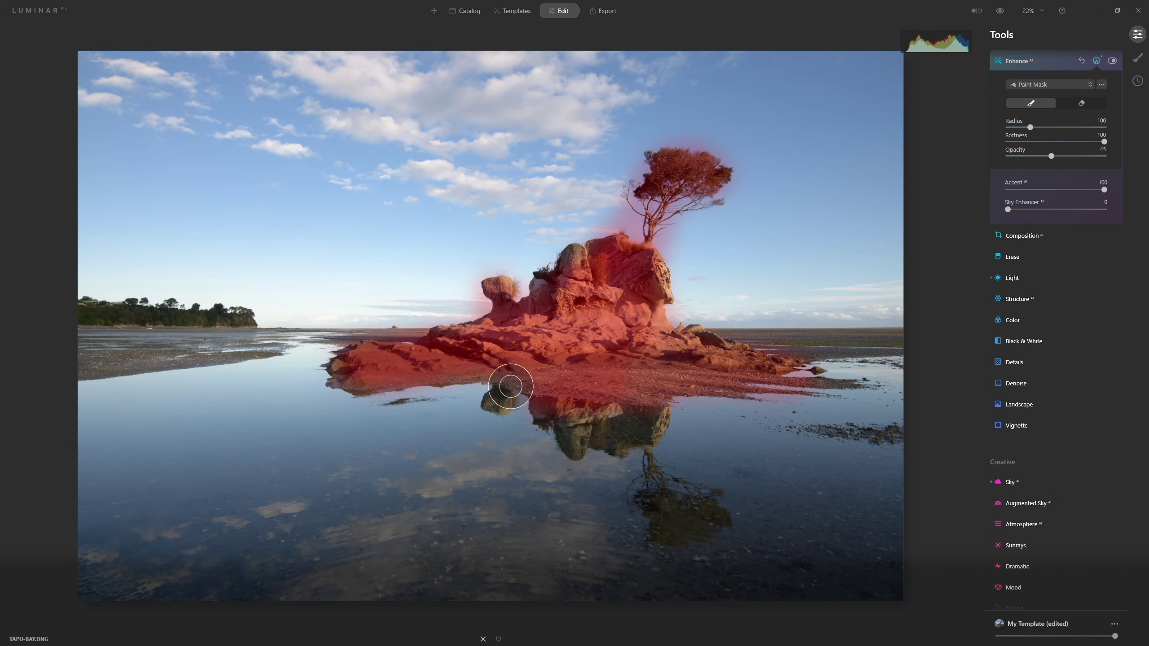
left_click(1102, 86)
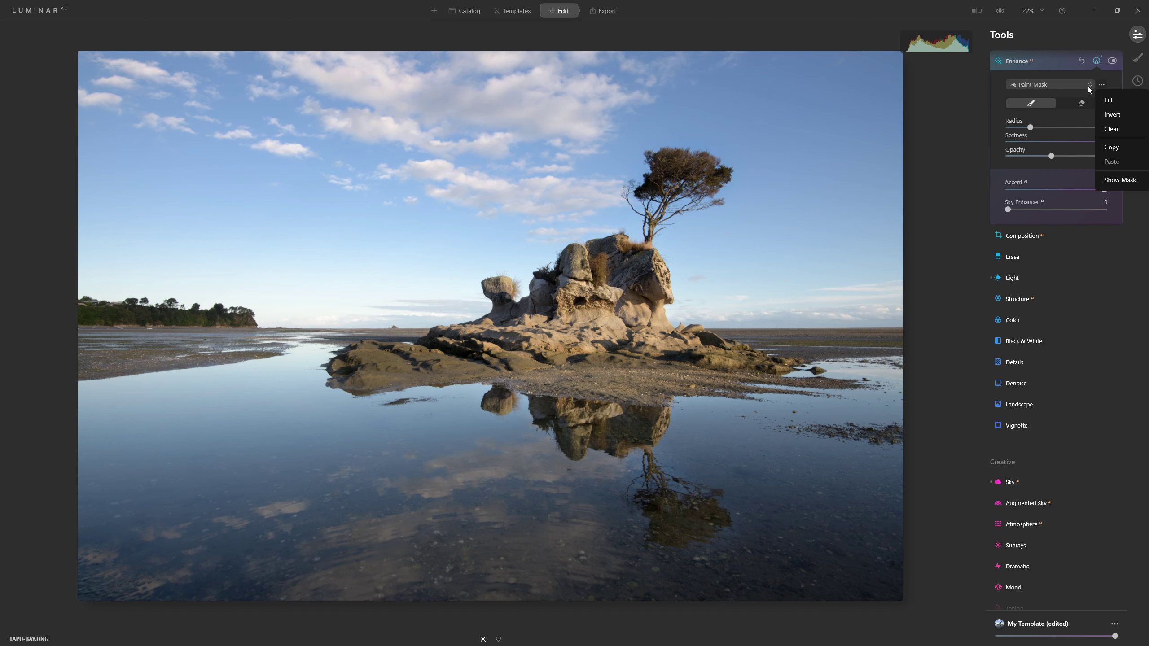
left_click(1083, 86)
left_click(1040, 77)
Step: Erase part of the Enhance mask over the sky and foreground water with radius 304, softness 100 and opacity 26
left_click_drag(767, 57, 765, 334)
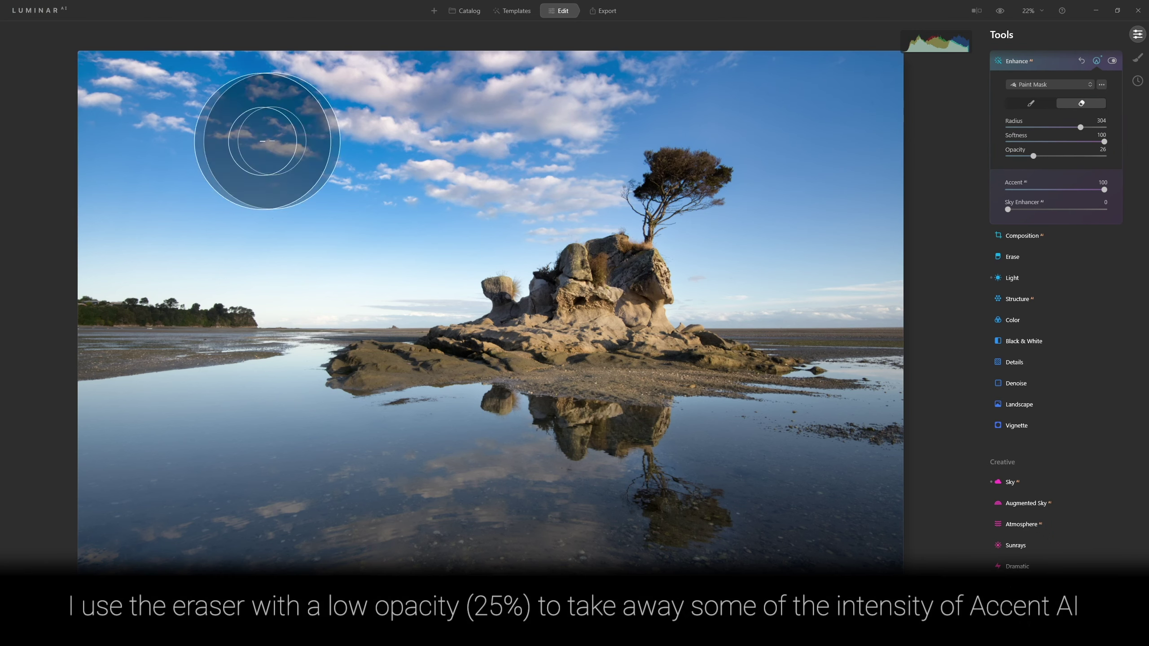
mouse_move(267, 141)
left_mouse_down()
mouse_move(346, 64)
mouse_move(873, 212)
mouse_move(225, 201)
mouse_move(482, 539)
left_mouse_up()
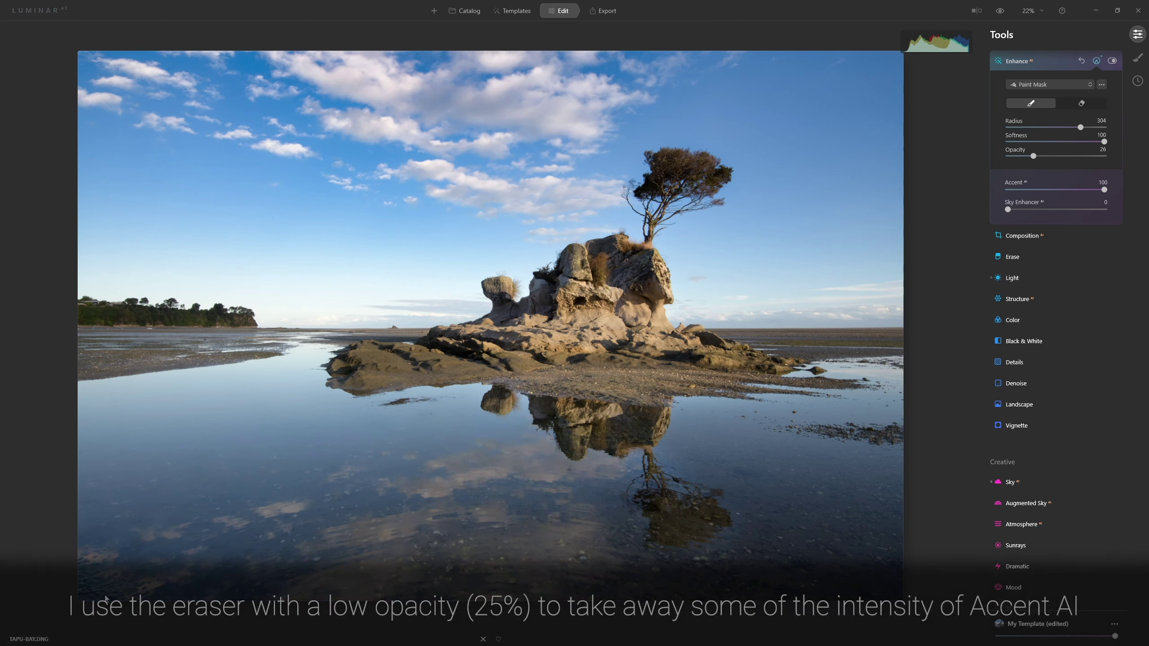
left_click(1113, 61)
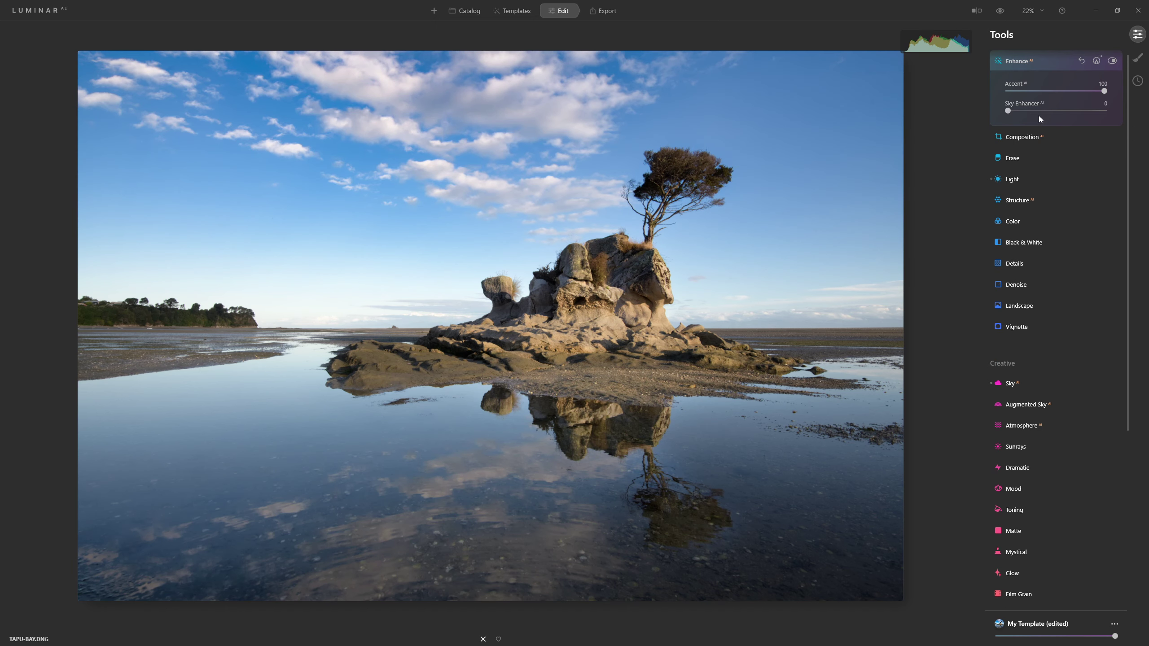
Step: Set the Light adjustments to Exposure 0.28, Highlights -41 and Shadows 14, with the tone curve expanded
left_click(1015, 180)
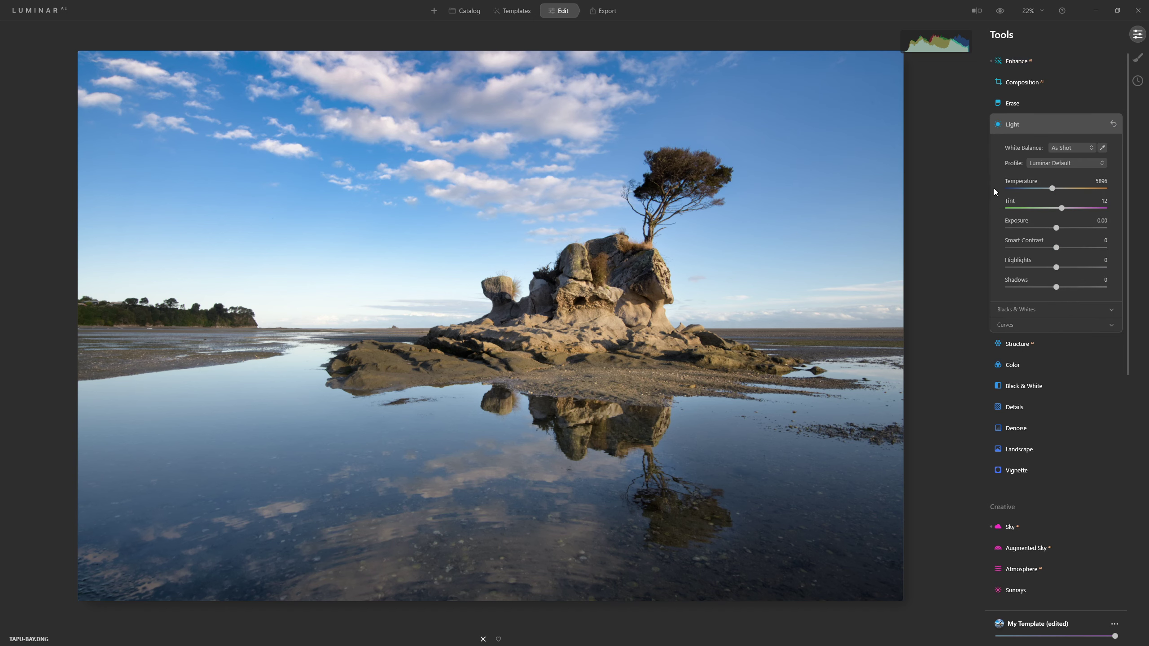
left_click_drag(1058, 228, 1061, 229)
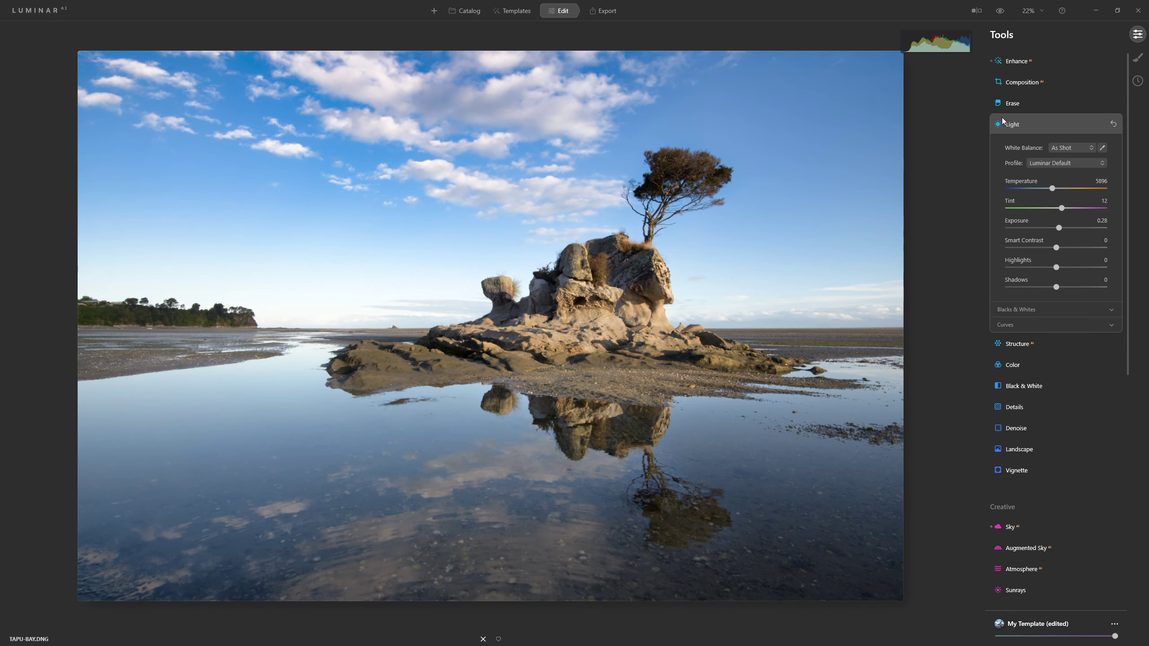
left_click(1023, 323)
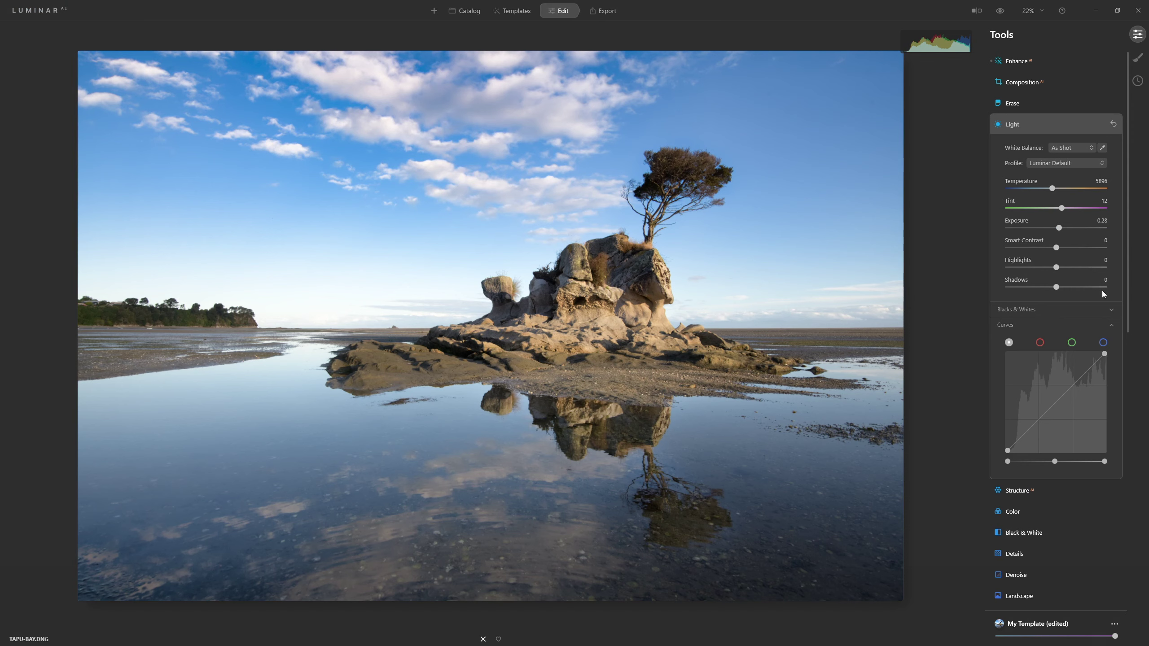
left_click_drag(1056, 267, 1036, 267)
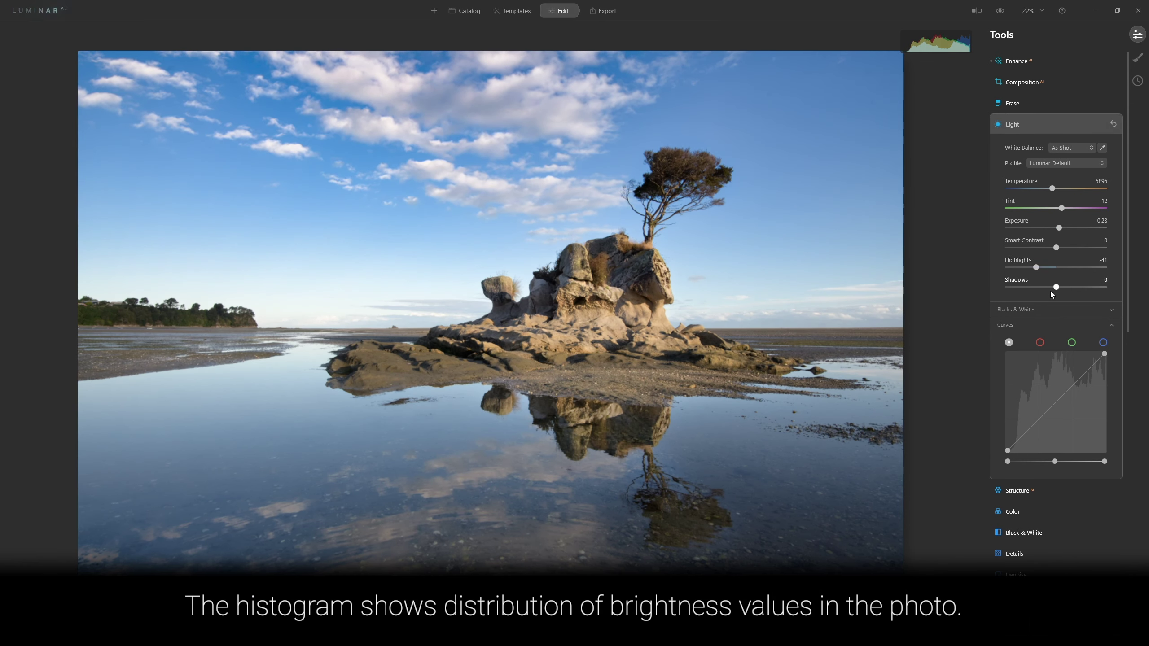
left_click_drag(1056, 287, 1064, 287)
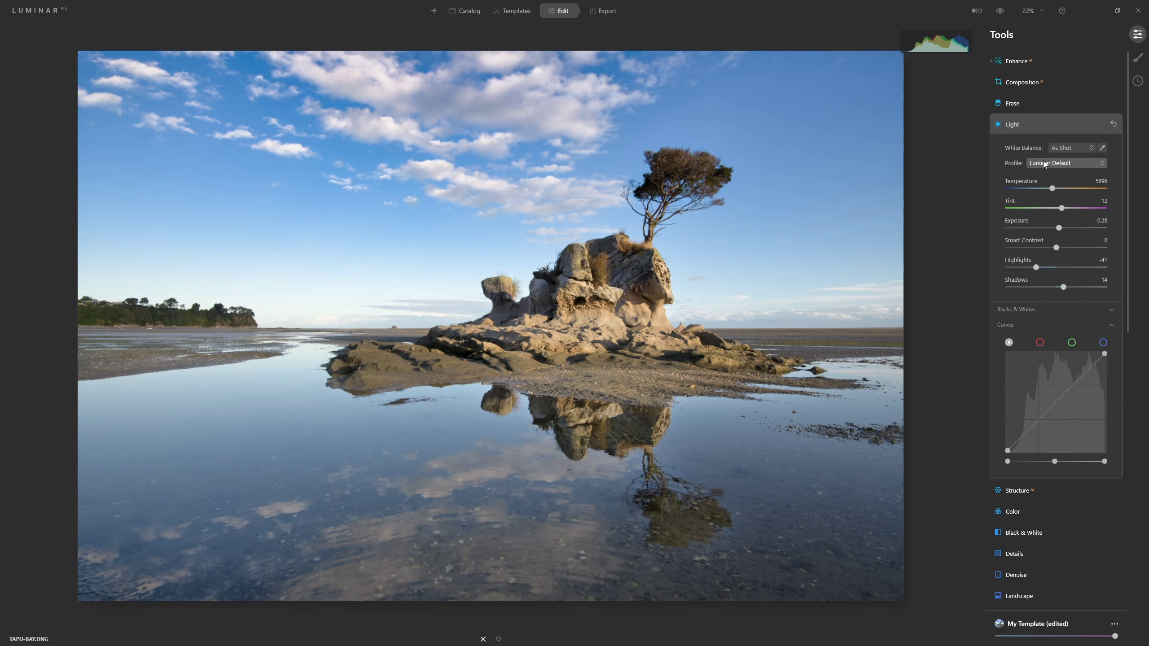
Step: Apply the Camera Neutral profile and set Smart Contrast to 3, Shadows to 4, Whites to 6 and Blacks to -7
left_click(1083, 162)
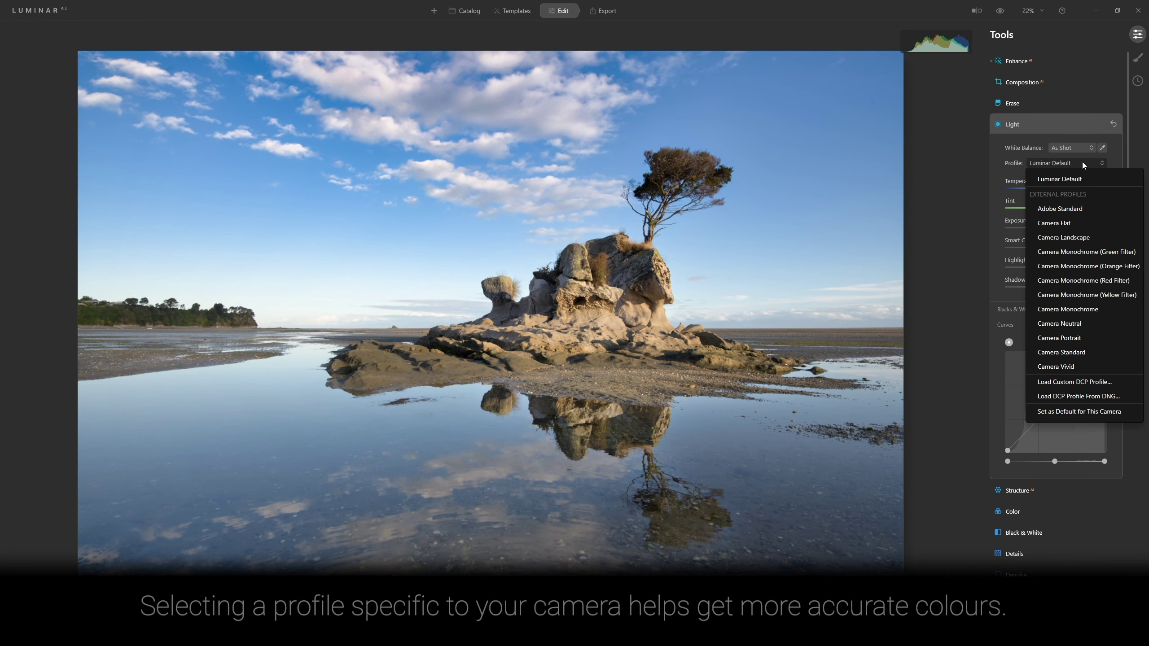
left_click(1064, 324)
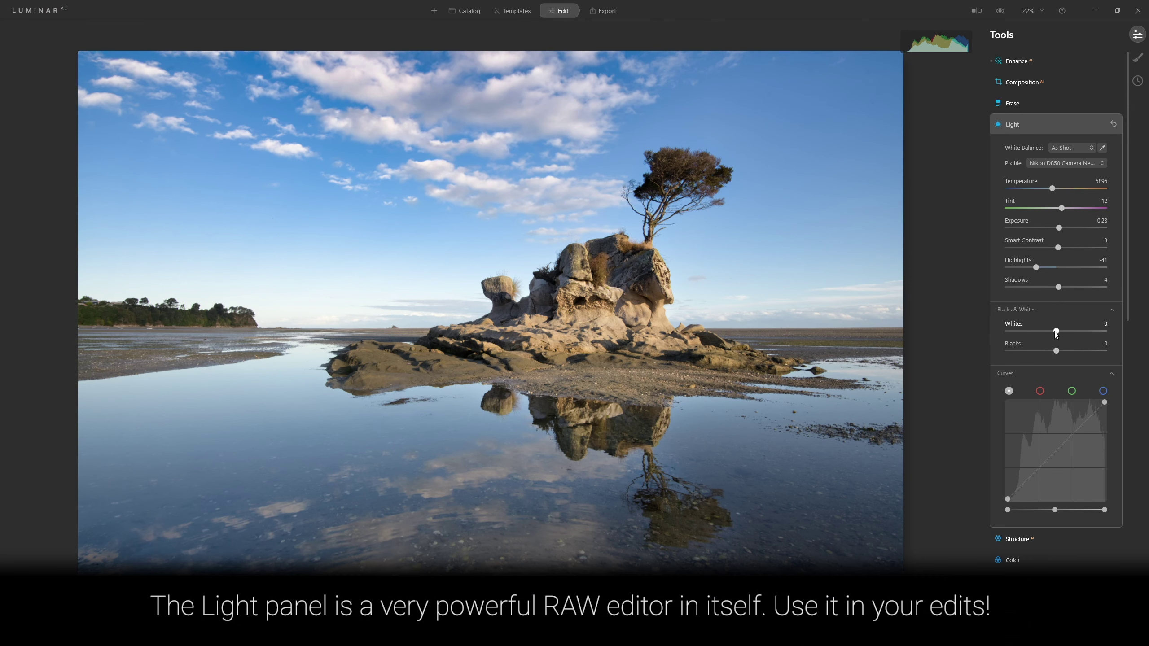
left_click_drag(1057, 352, 1053, 353)
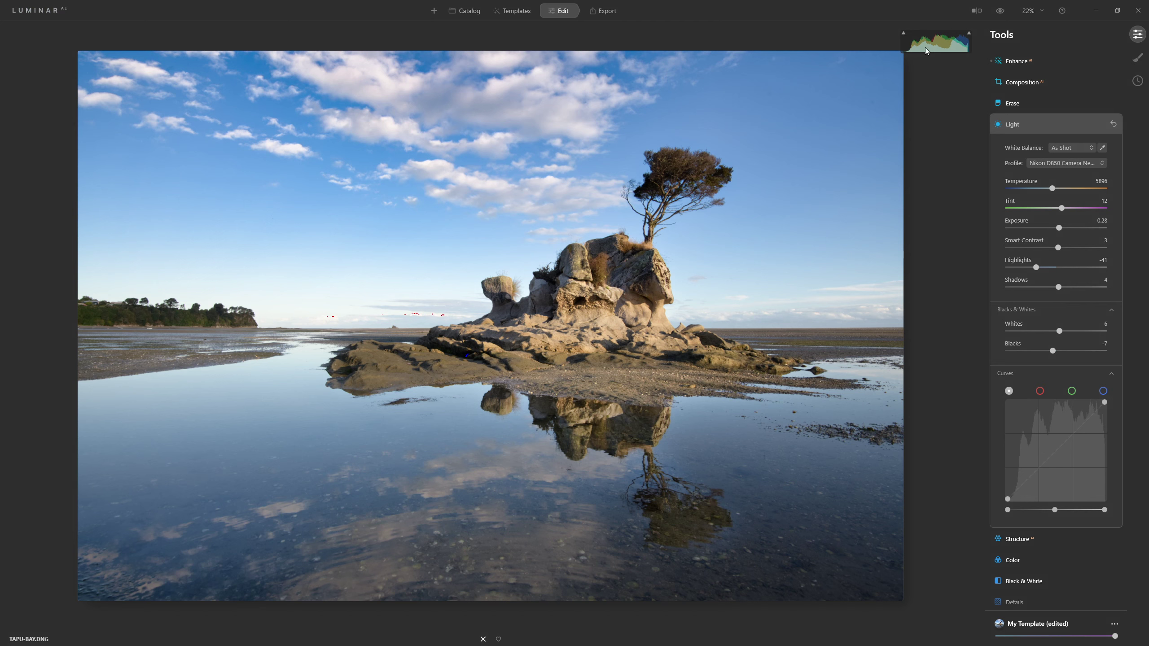
Step: Examine the view options for the histogram and its shadow clipping indicator
left_click(48, 14)
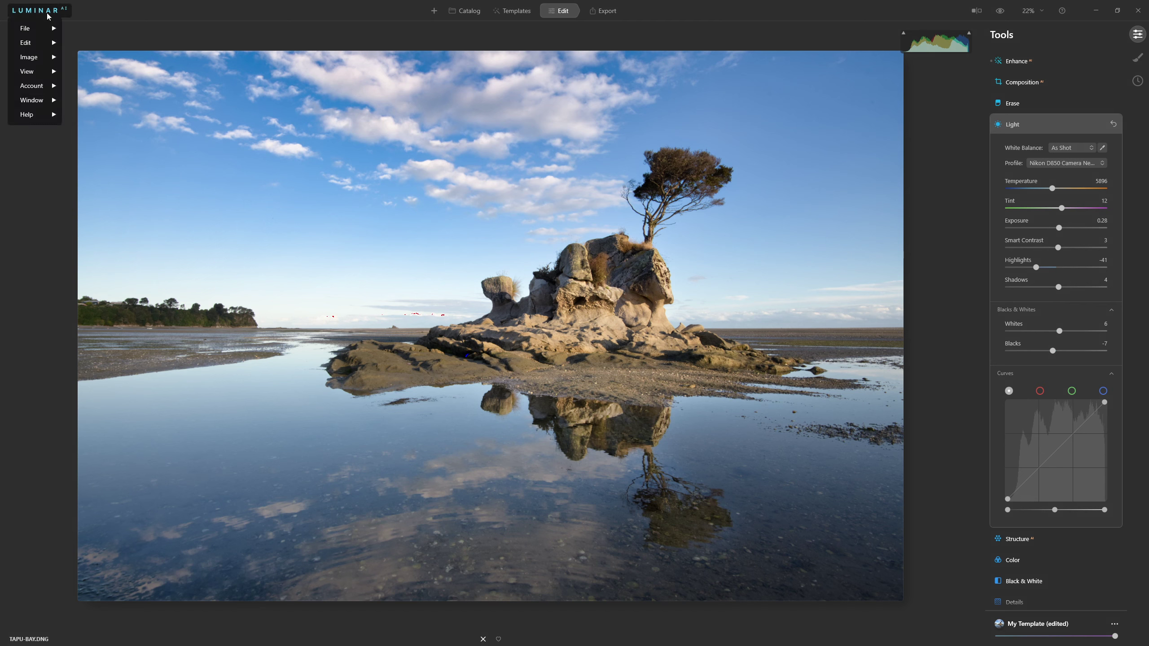
mouse_move(41, 71)
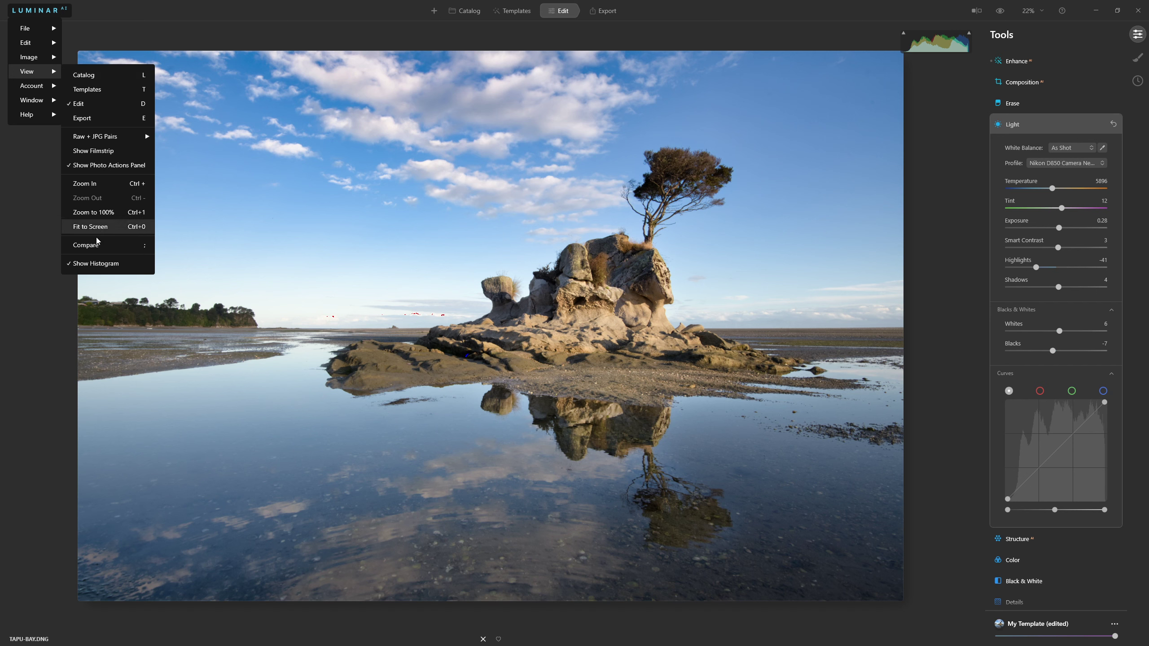
left_click(905, 34)
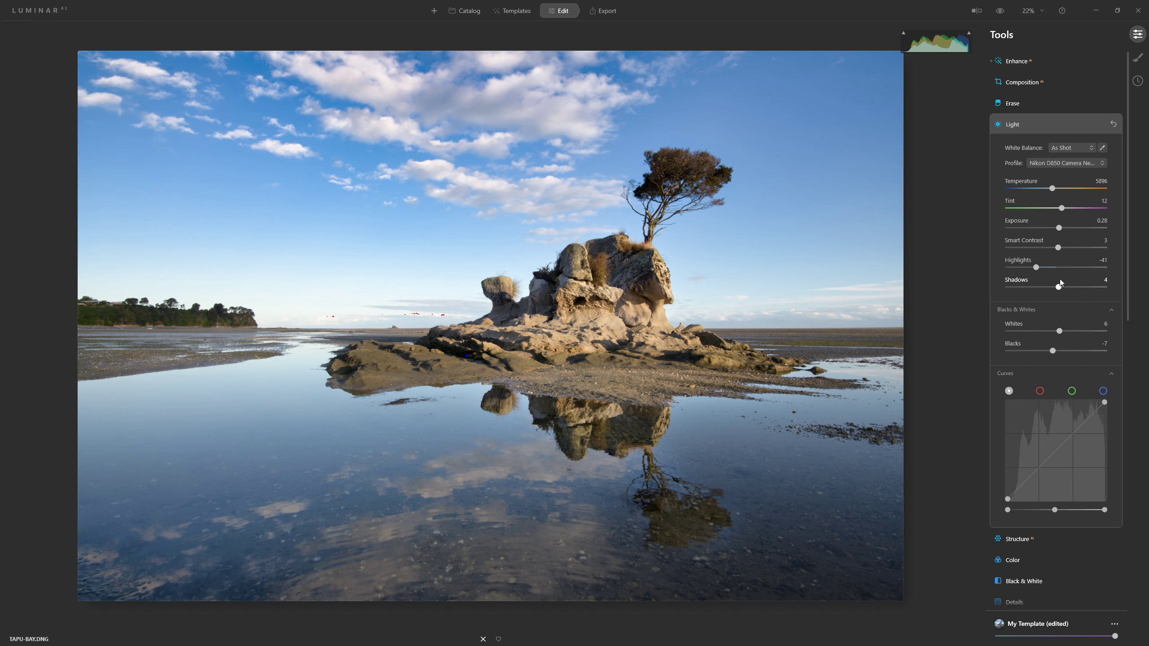
Step: Test extreme Whites and Blacks against the clipping warnings, settling on Whites 25 and Blacks -20
left_click_drag(1051, 353, 996, 354)
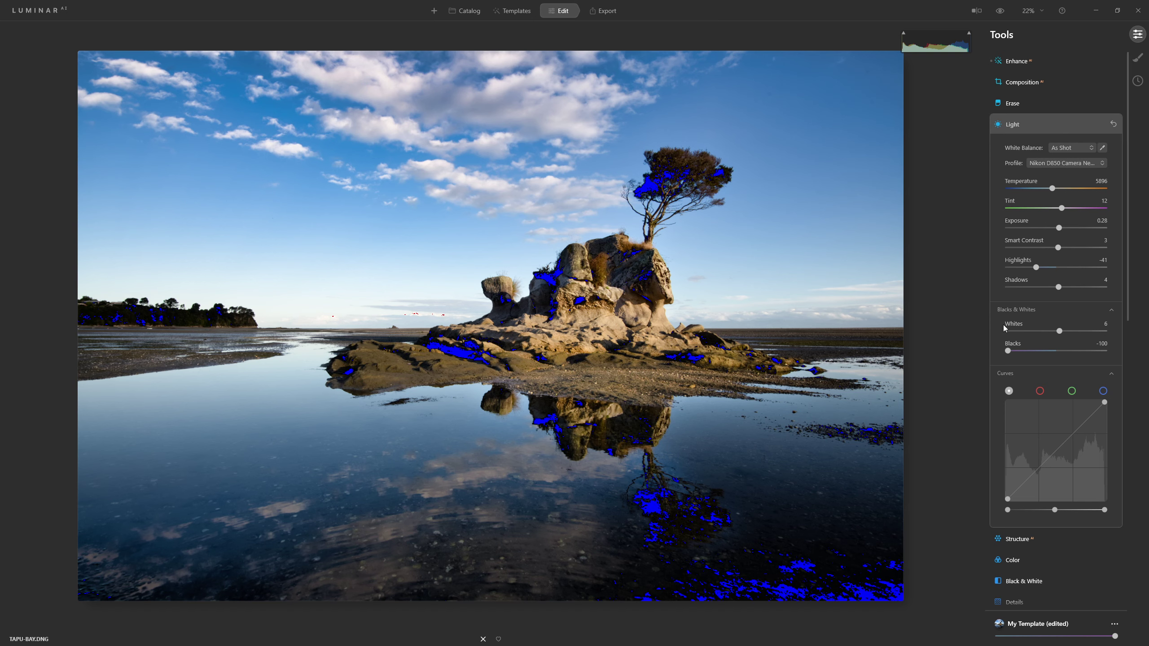
left_click_drag(1061, 329, 1094, 332)
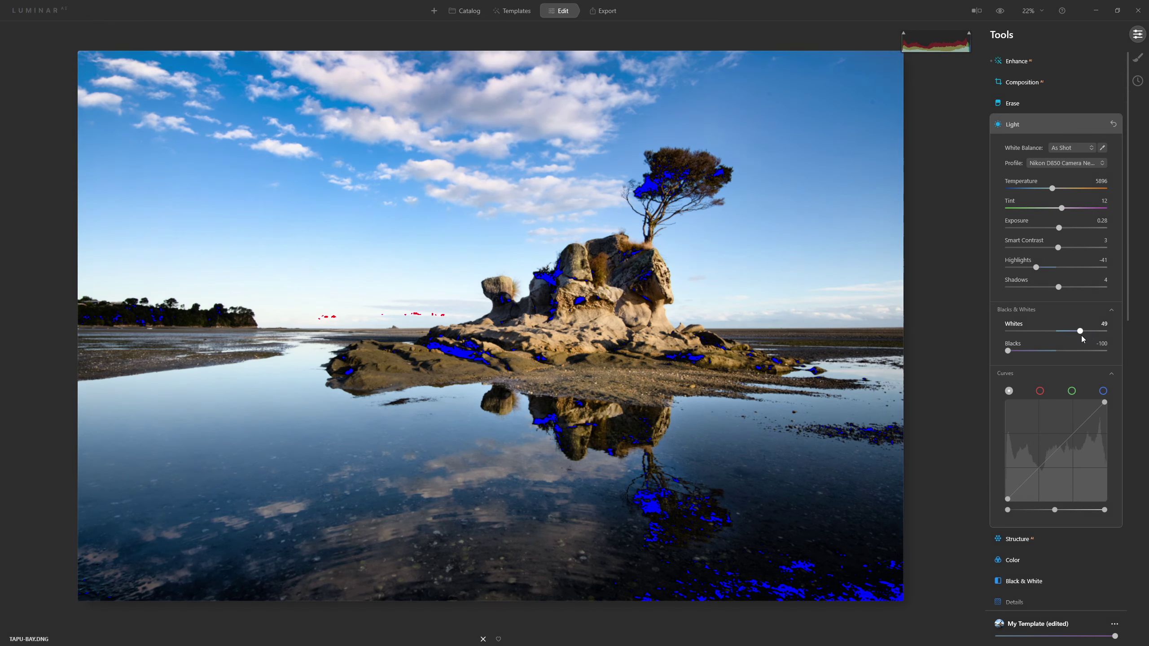
left_click_drag(1083, 337, 1071, 339)
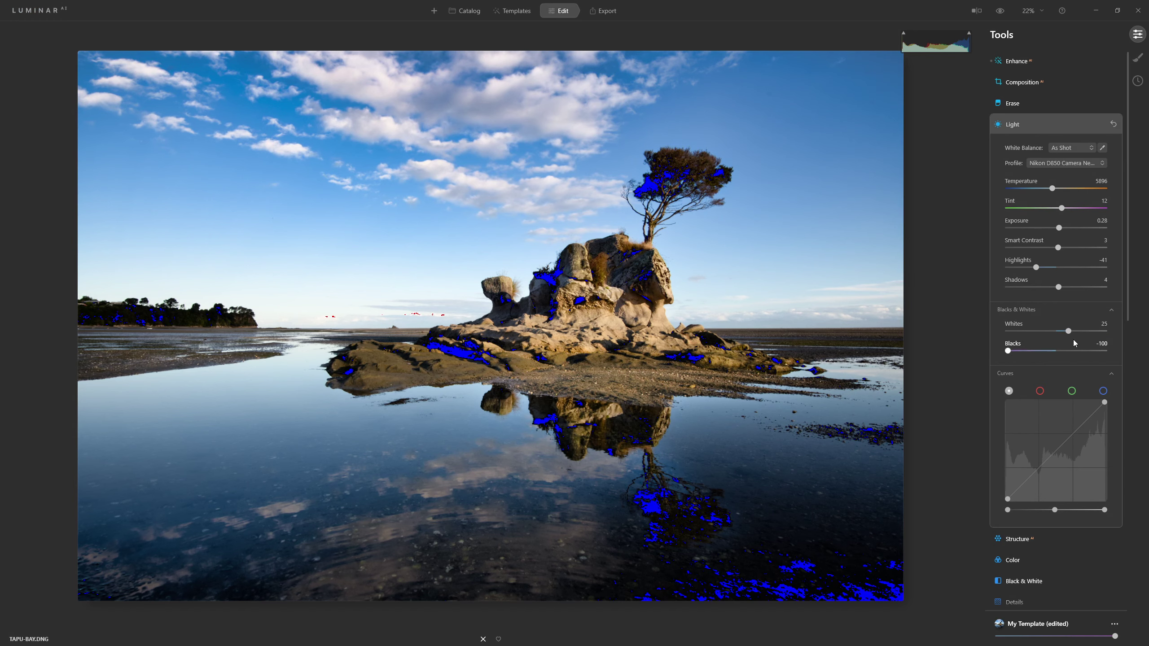
left_click_drag(1008, 351, 1047, 356)
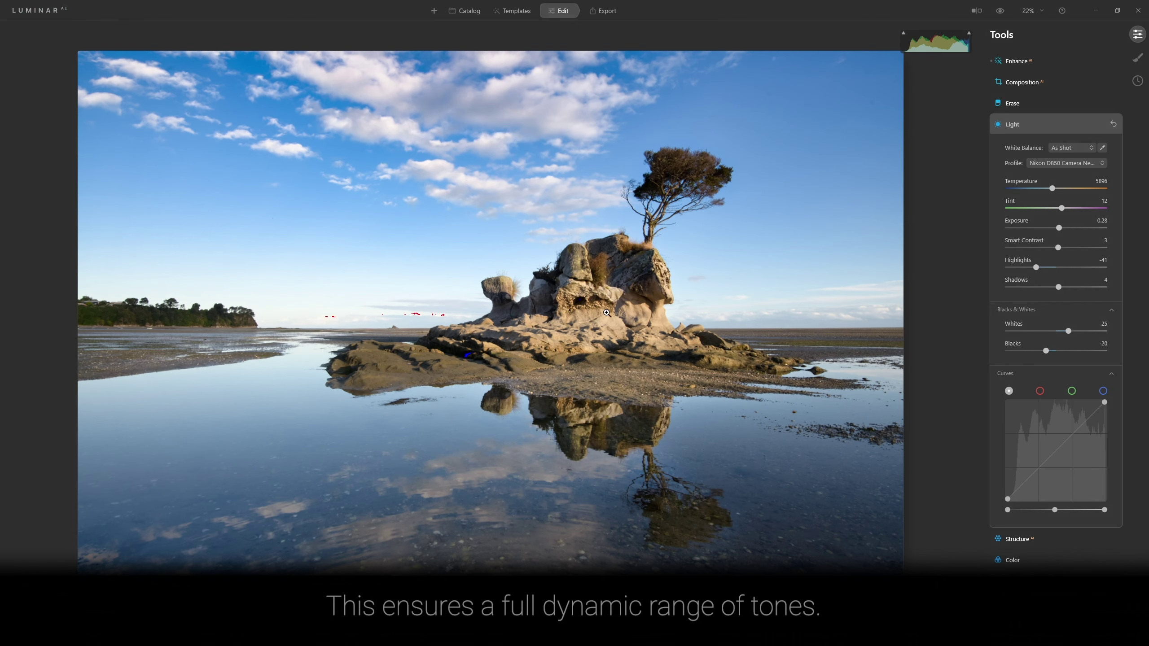
Step: Finish the Light adjustments and set the Structure amount to 100
left_click(1026, 129)
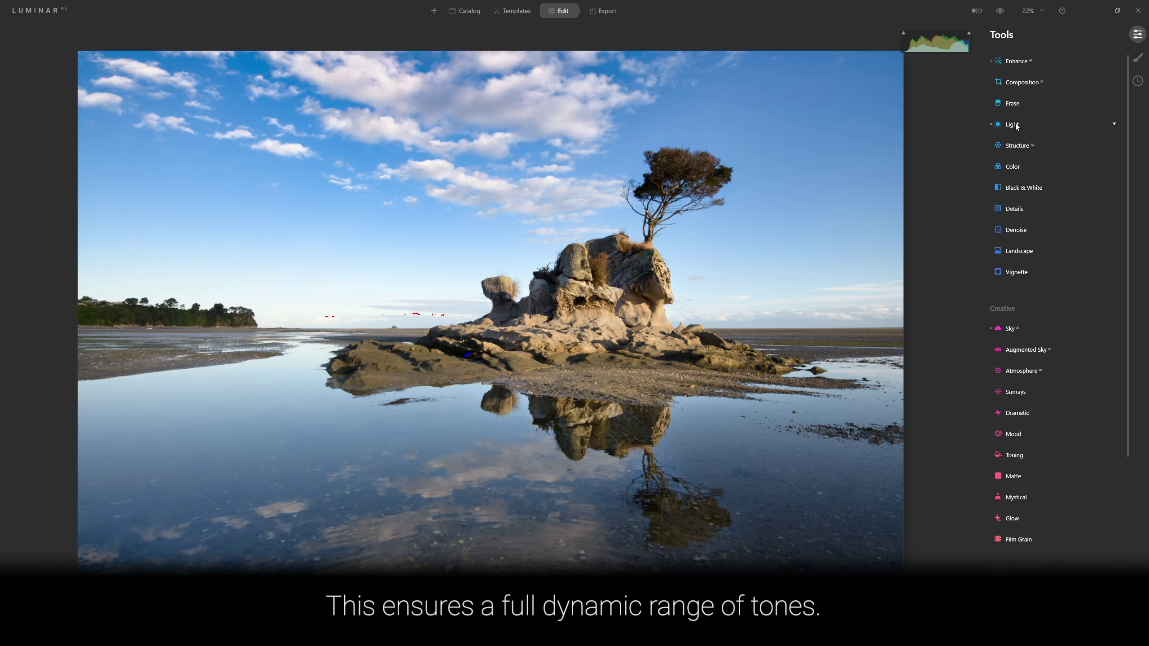
left_click(1029, 149)
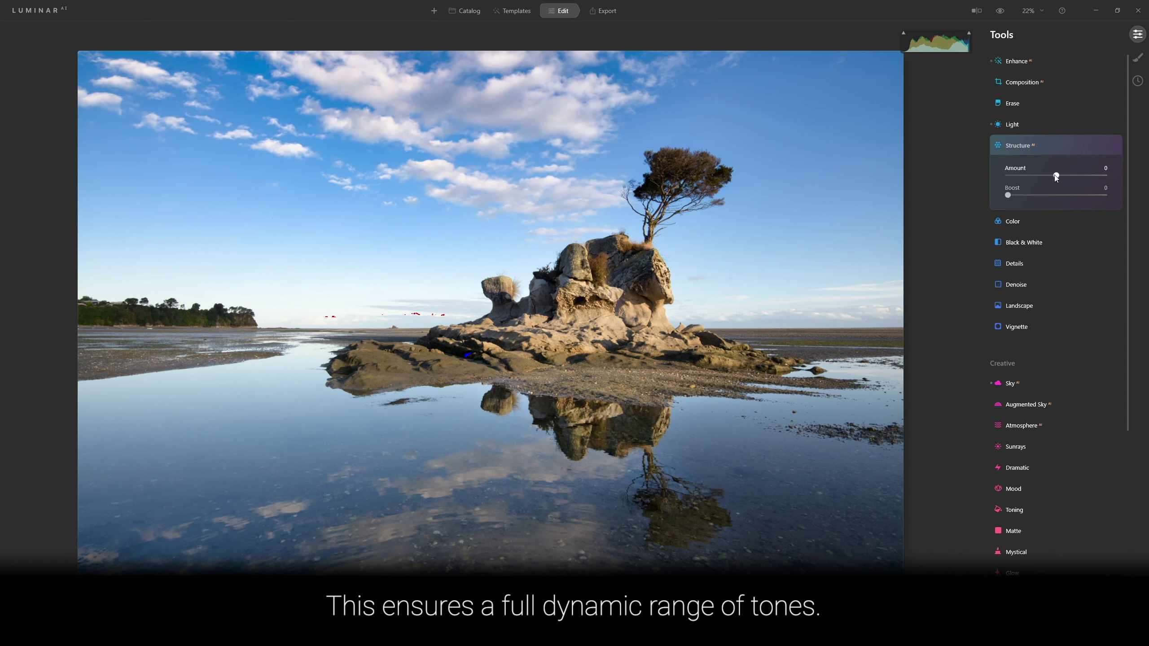
left_click_drag(1065, 178, 1124, 186)
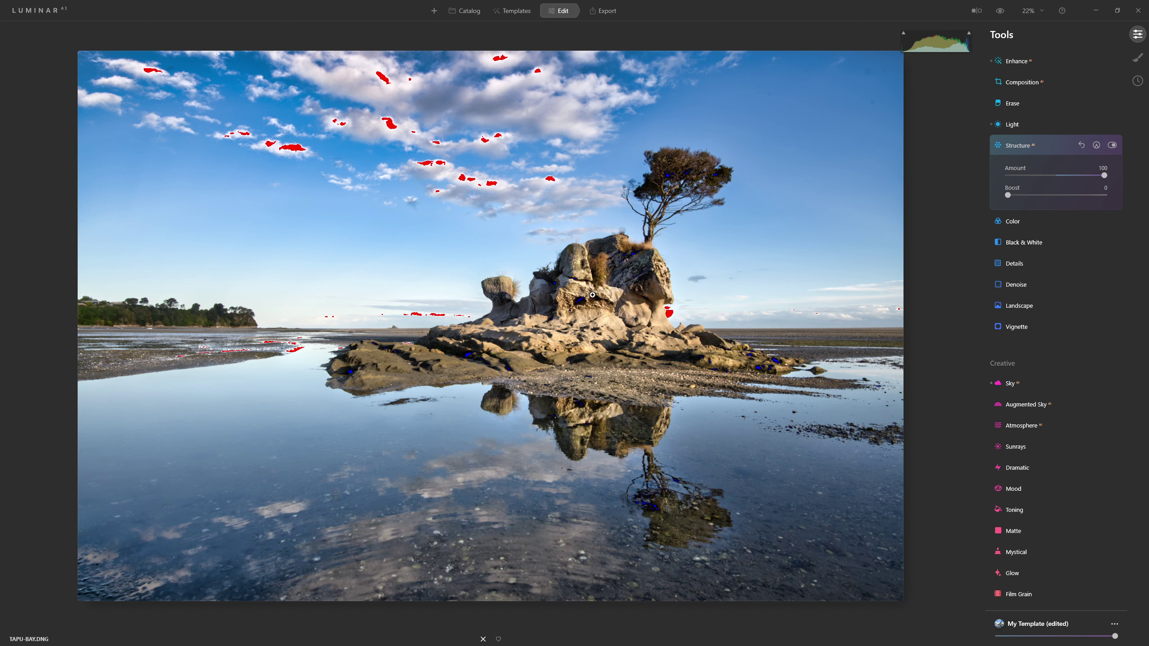
Step: Paint a Structure mask over the rock island, then switch to the eraser with radius 208 and opacity 50
left_click(1096, 145)
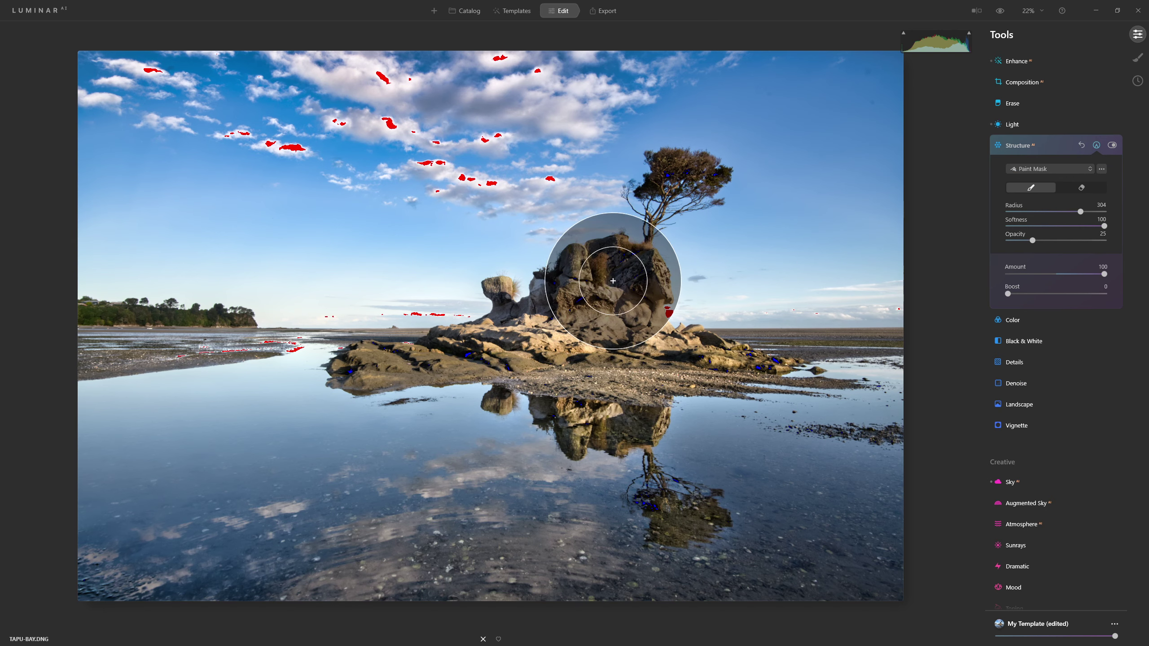
mouse_move(613, 280)
left_mouse_down()
mouse_move(595, 313)
mouse_move(611, 411)
mouse_move(503, 349)
mouse_move(346, 372)
mouse_move(780, 419)
mouse_move(688, 174)
mouse_move(717, 375)
left_mouse_up()
key("bracketleft")
key("bracketleft")
key("bracketleft")
key("x")
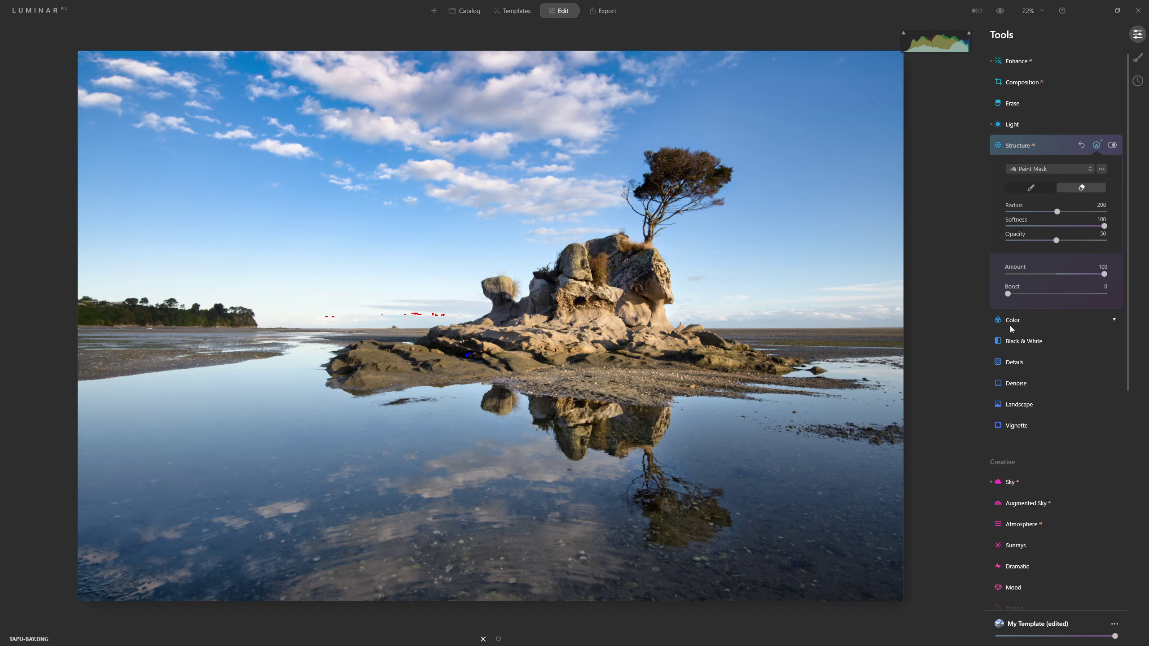
Step: Try different Dehaze strengths in the Landscape adjustments and settle on 53
left_click(1023, 405)
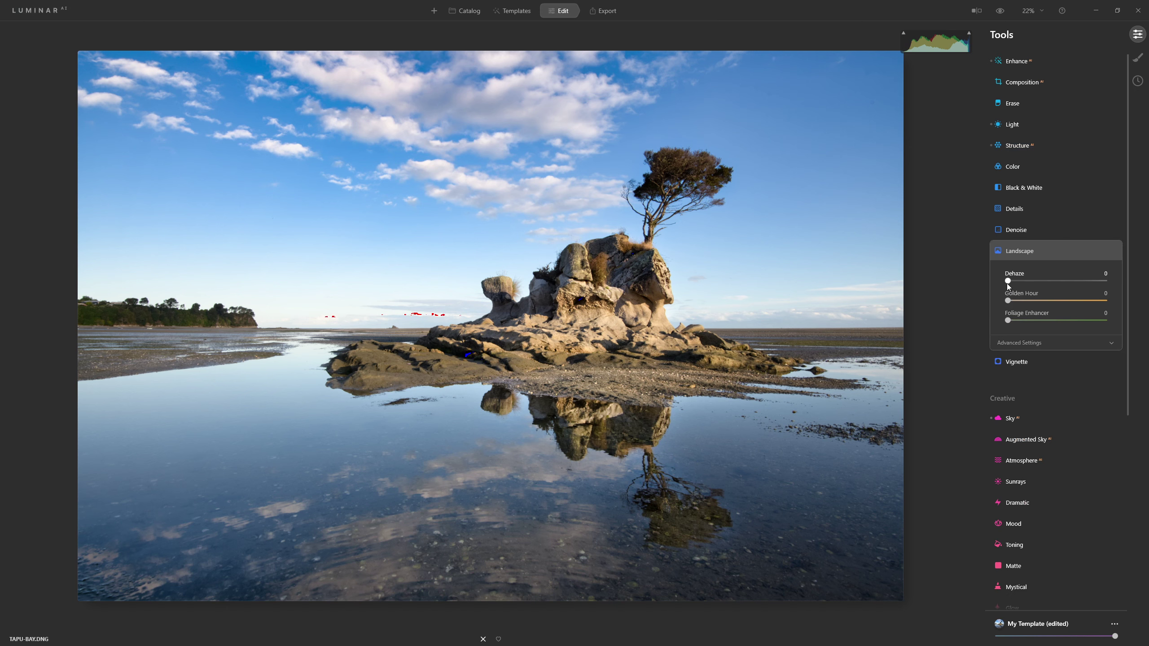
left_click_drag(1009, 278, 959, 285)
left_click(1058, 289)
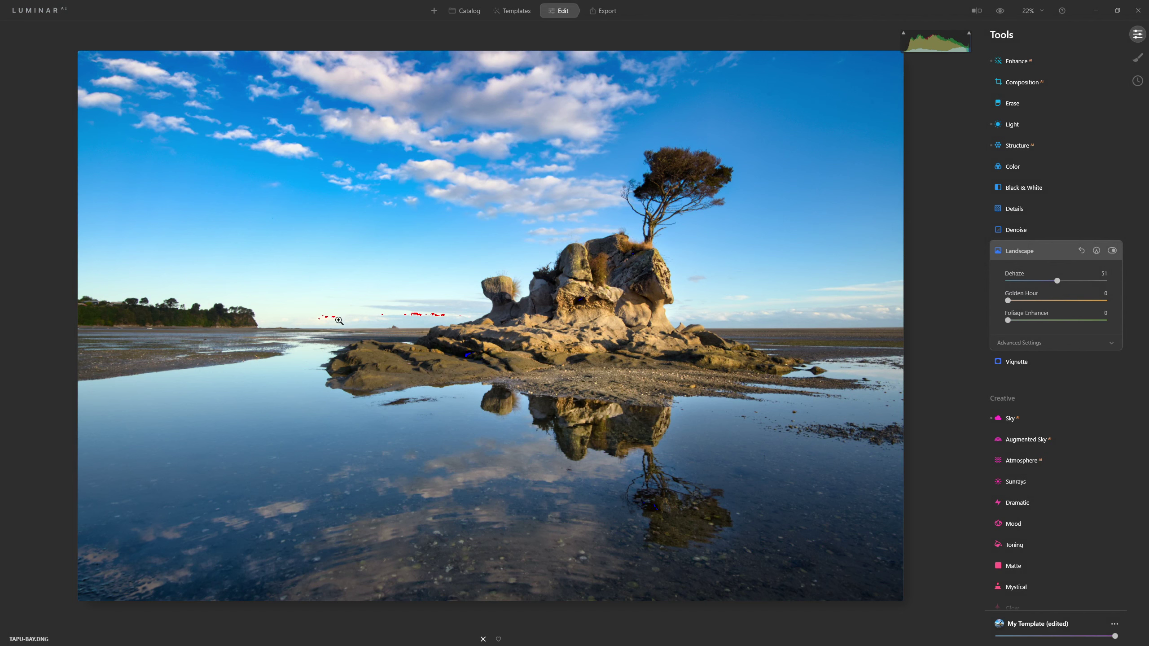
mouse_move(1058, 284)
left_mouse_down()
mouse_move(997, 288)
mouse_move(1060, 286)
left_mouse_up()
mouse_move(1061, 281)
left_mouse_down()
mouse_move(988, 284)
mouse_move(1117, 297)
mouse_move(1041, 297)
mouse_move(1002, 294)
mouse_move(1137, 289)
mouse_move(1015, 301)
mouse_move(1074, 298)
left_mouse_up()
left_click_drag(1037, 281, 1058, 281)
Step: Paint the Landscape mask along the horizon and over the rock and its reflection with radius 400 and opacity 50
left_click(1097, 252)
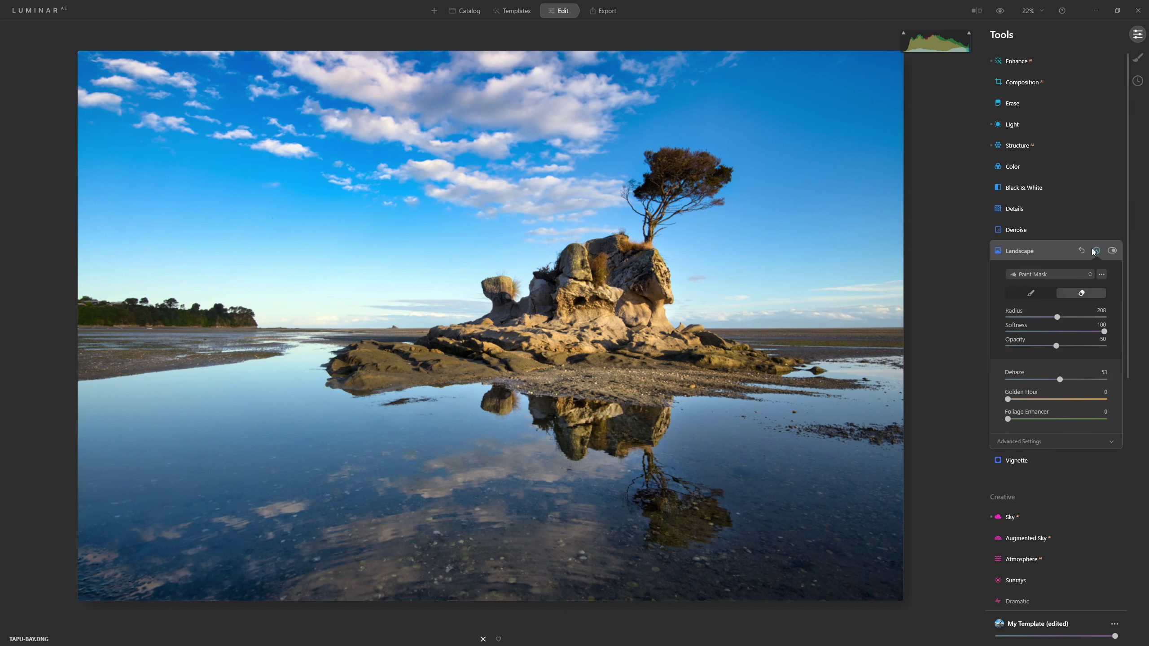
left_click(1098, 252)
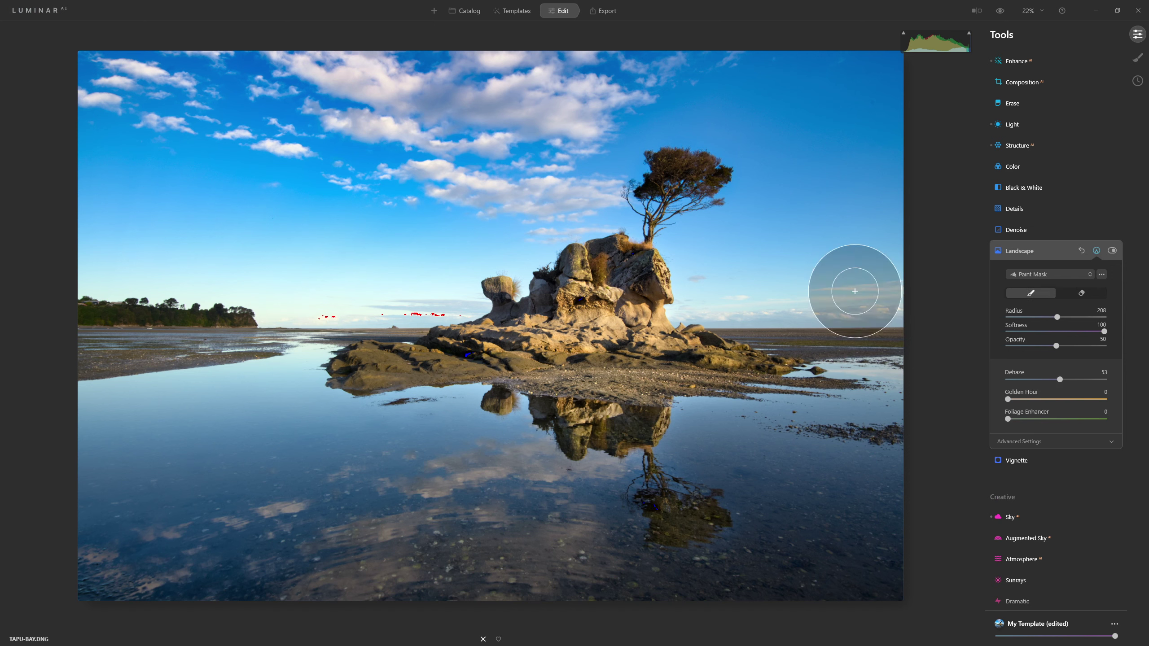
scroll(710, 277, "up", 6)
scroll(757, 303, "up", 3)
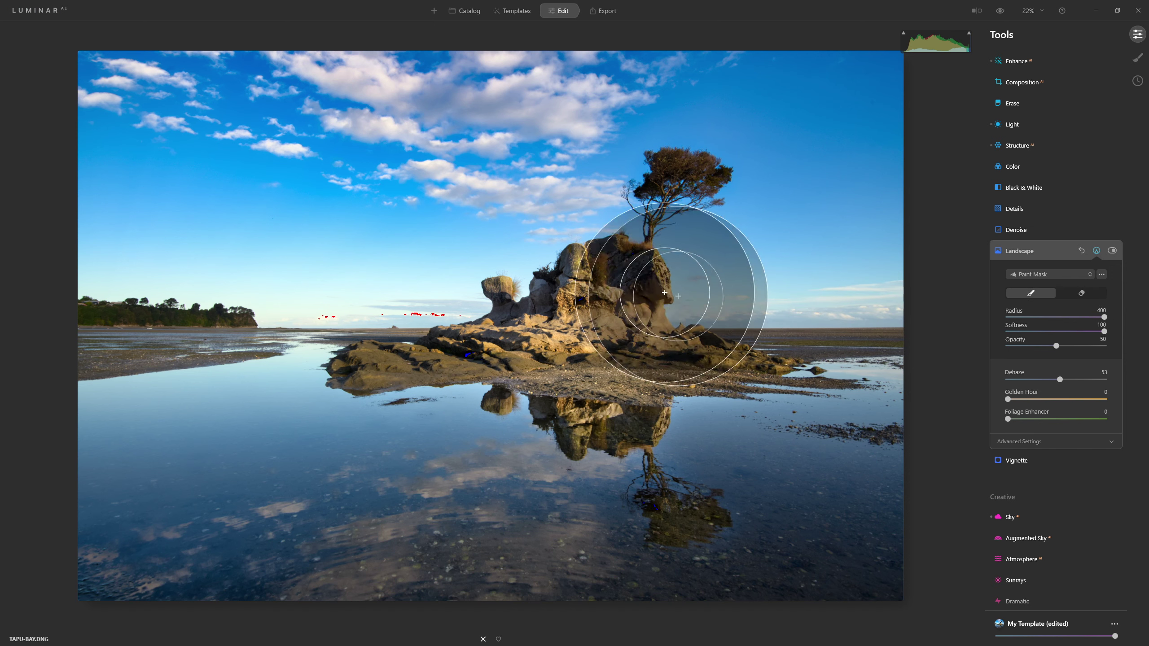
mouse_move(97, 283)
left_mouse_down()
mouse_move(277, 306)
mouse_move(352, 291)
mouse_move(550, 310)
mouse_move(645, 301)
mouse_move(954, 313)
mouse_move(738, 456)
left_mouse_up()
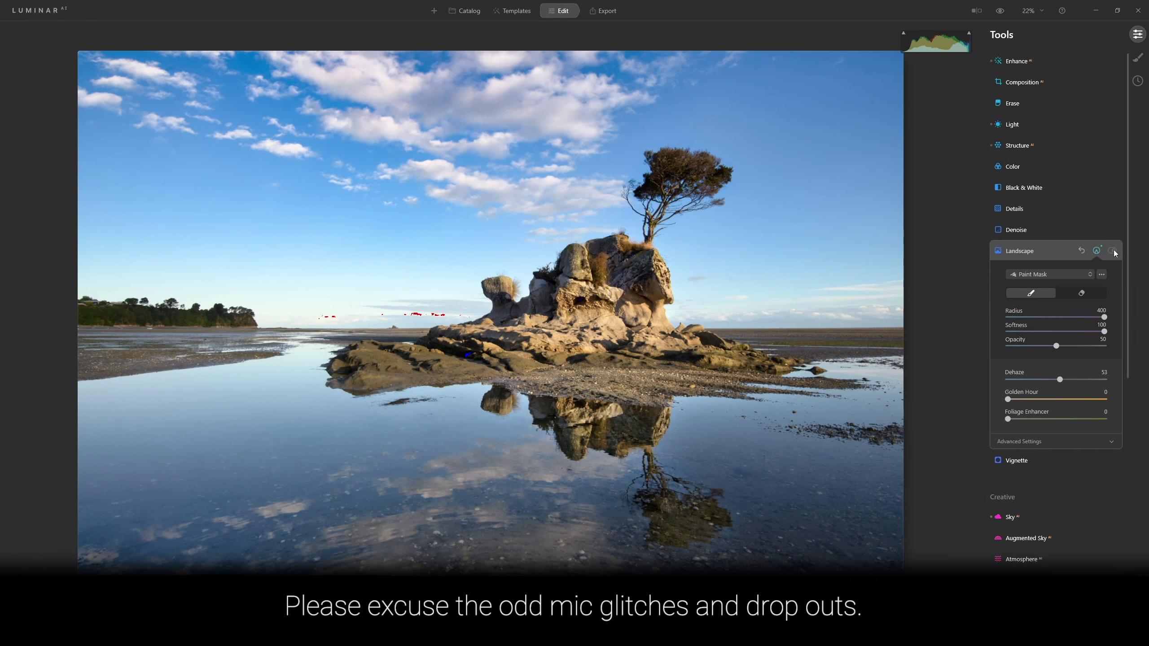
Step: Compare the photo with and without the Landscape effect, then compare the whole edit with the original
left_click(1112, 252)
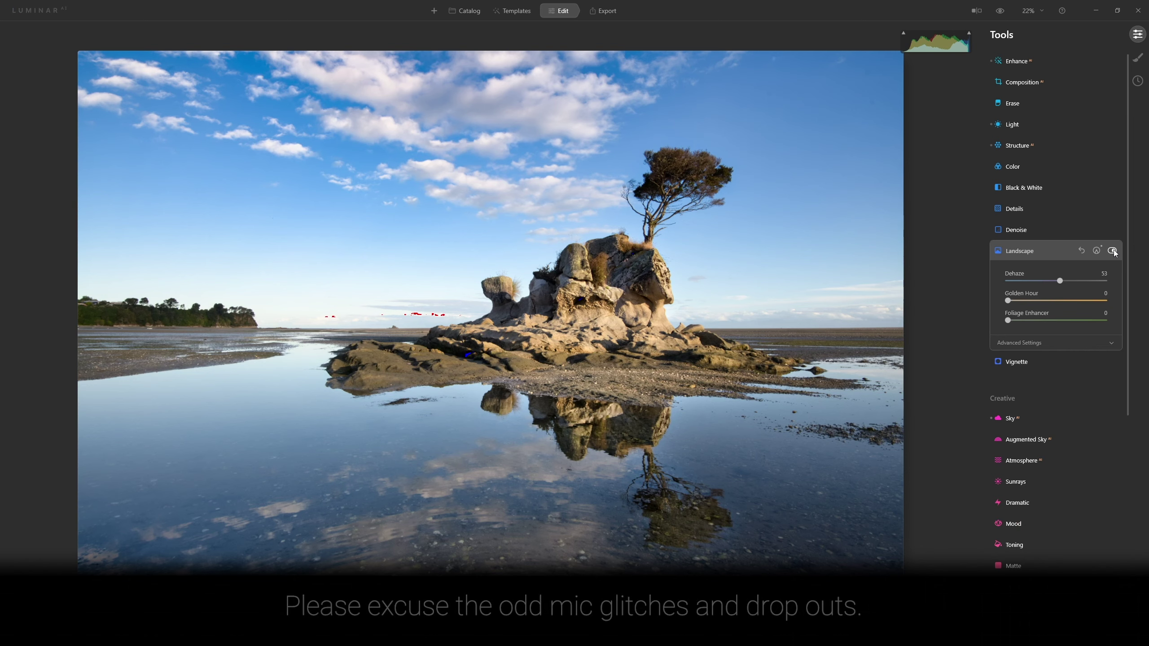
left_click(1001, 12)
left_click(1000, 11)
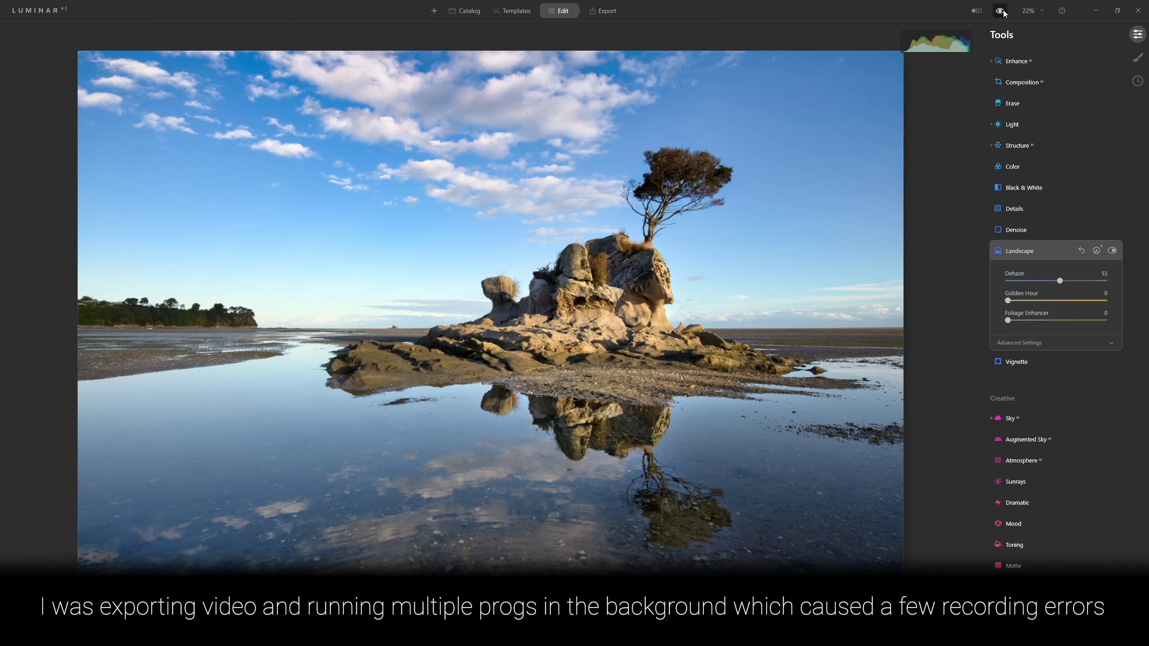
left_click(1001, 12)
left_click(1001, 11)
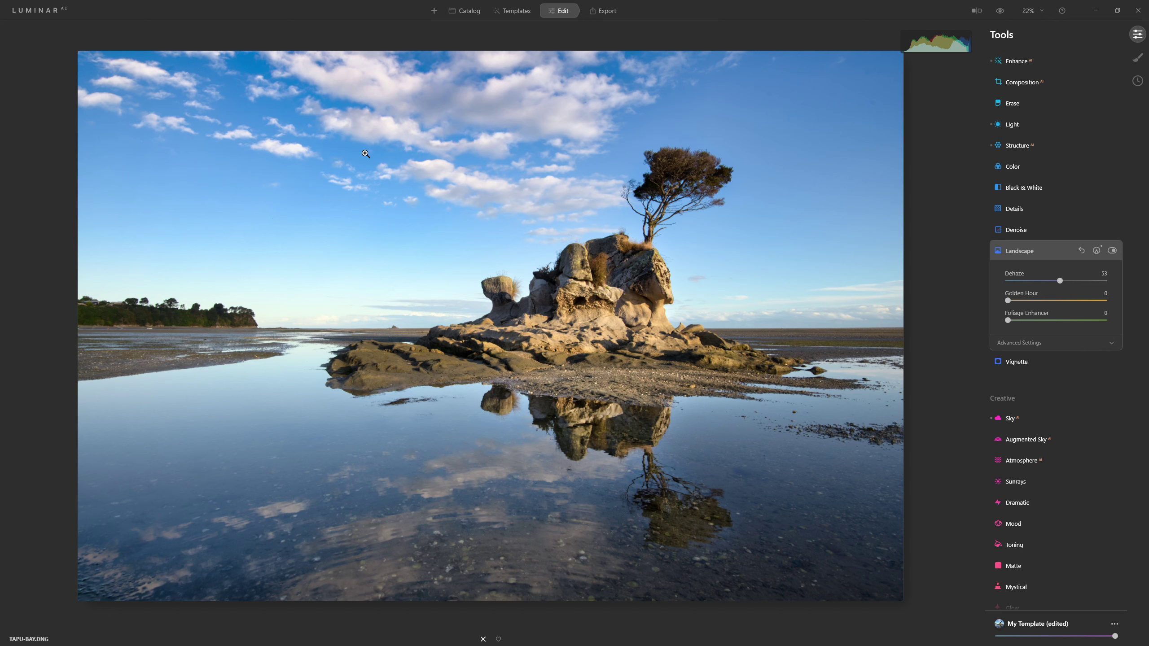
Step: Compare the fully edited photo with the original once more
left_click(998, 11)
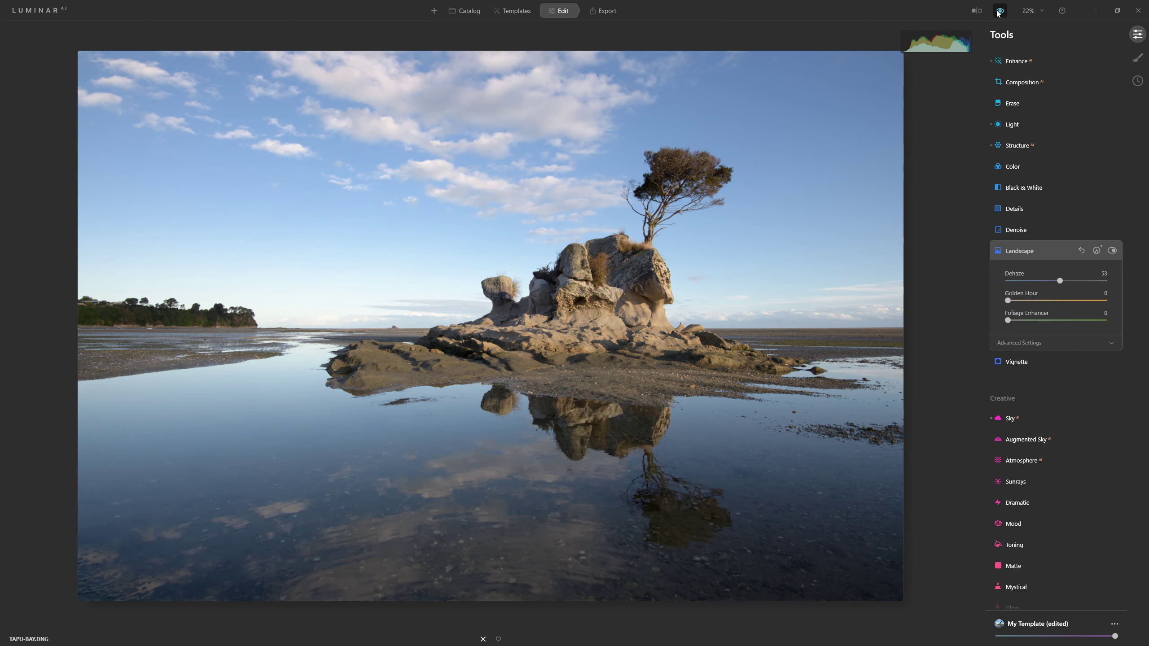
left_click(998, 11)
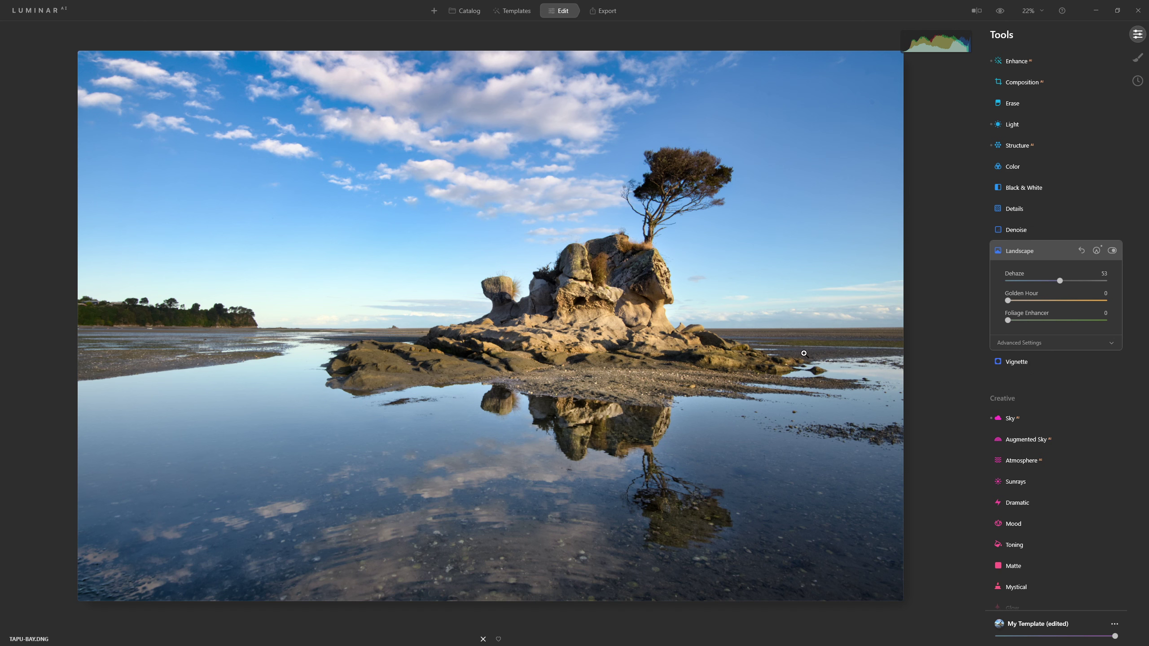
Step: Try the Vignette Amount at -100 and 100, and set its Size to 26
left_click(1013, 362)
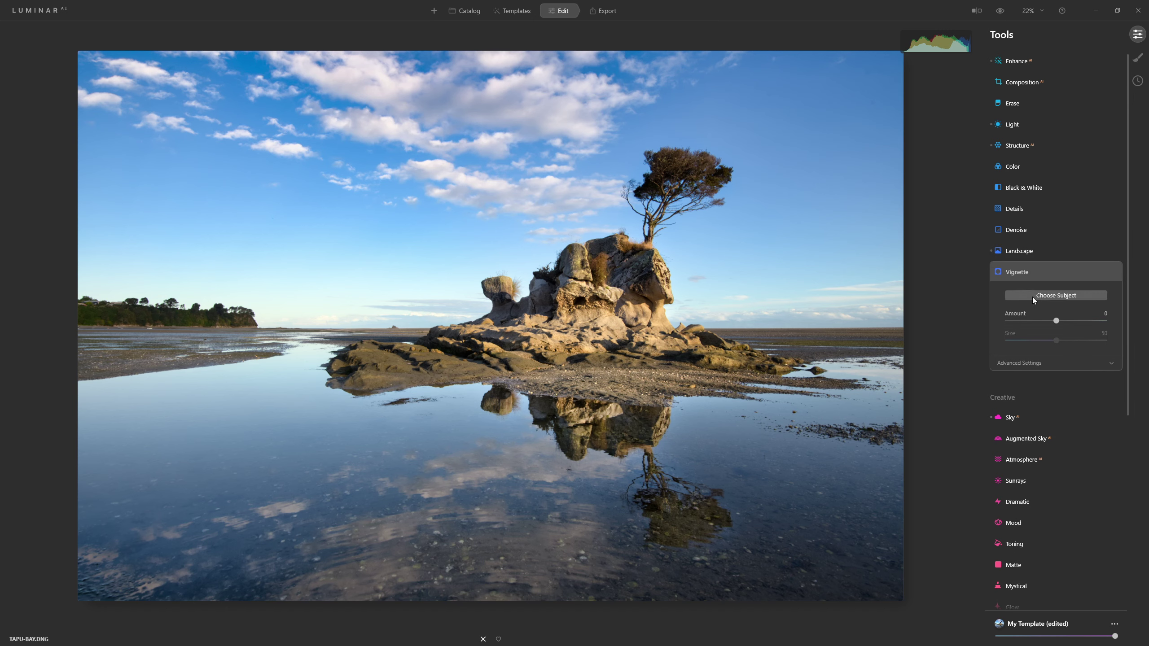
left_click_drag(1037, 321, 997, 323)
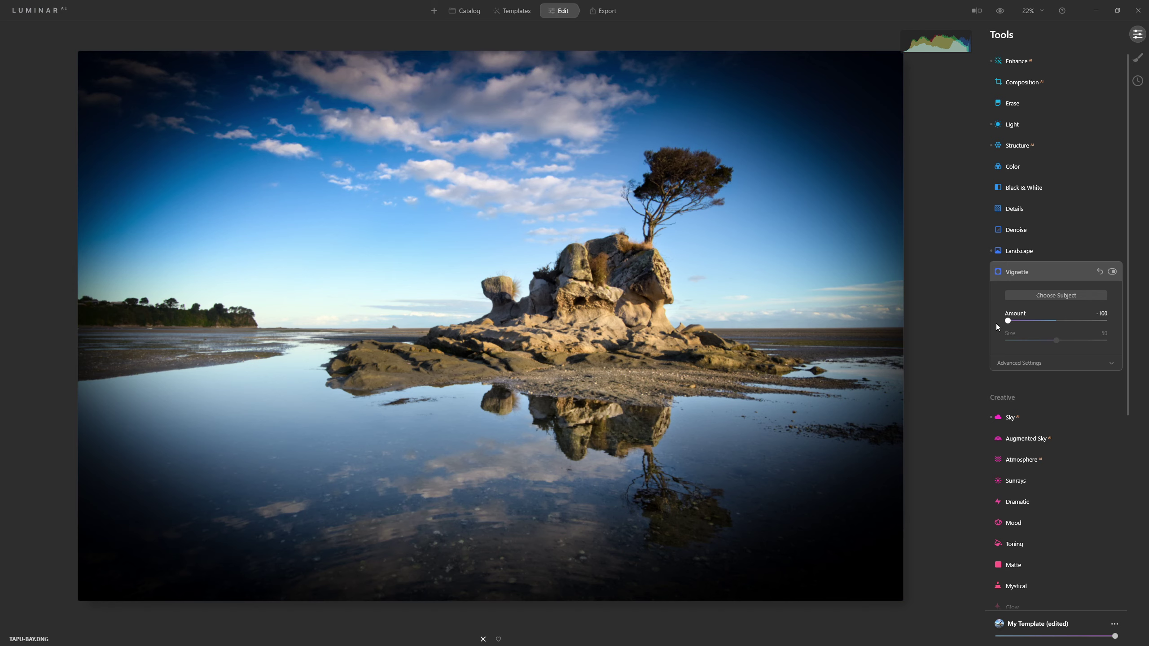
left_click_drag(1007, 325, 1109, 325)
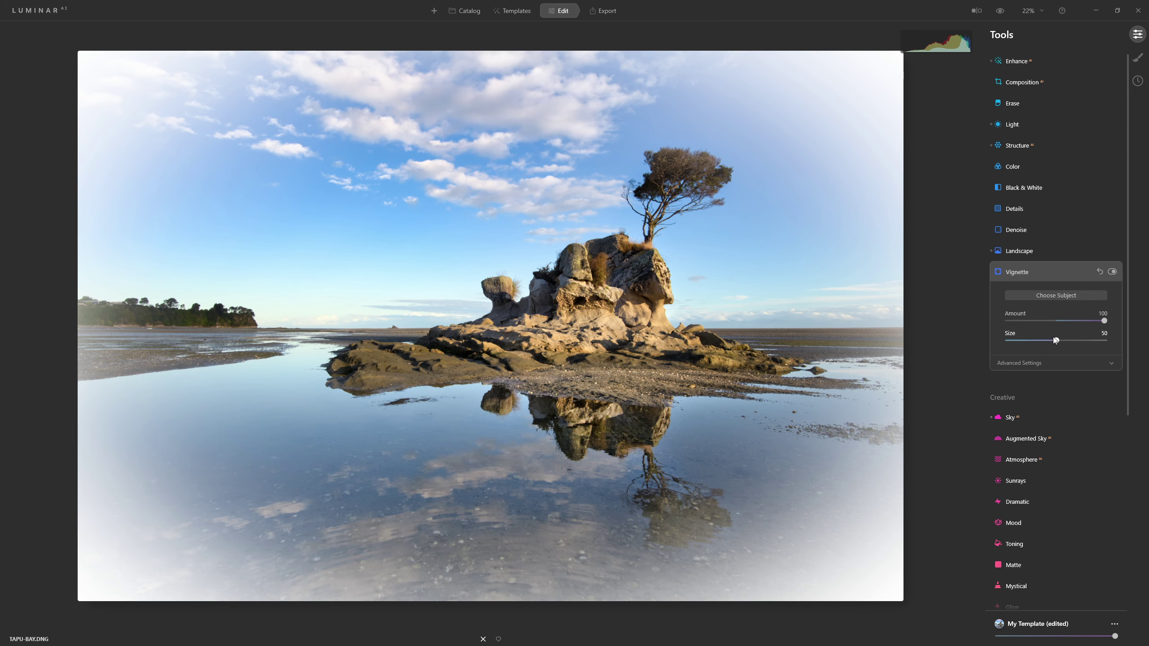
left_click_drag(1092, 342, 1034, 341)
Step: Center the vignette on the rock island below the tree and darken it to an Amount of -59
left_click(1045, 296)
left_click(629, 289)
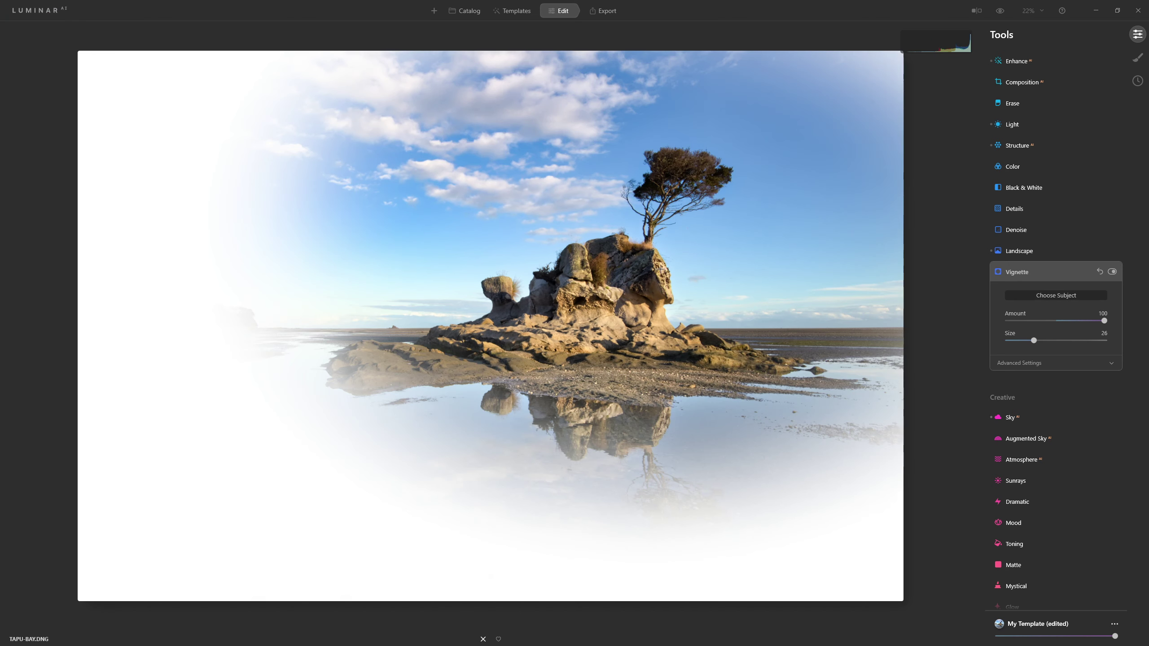
left_click(647, 299)
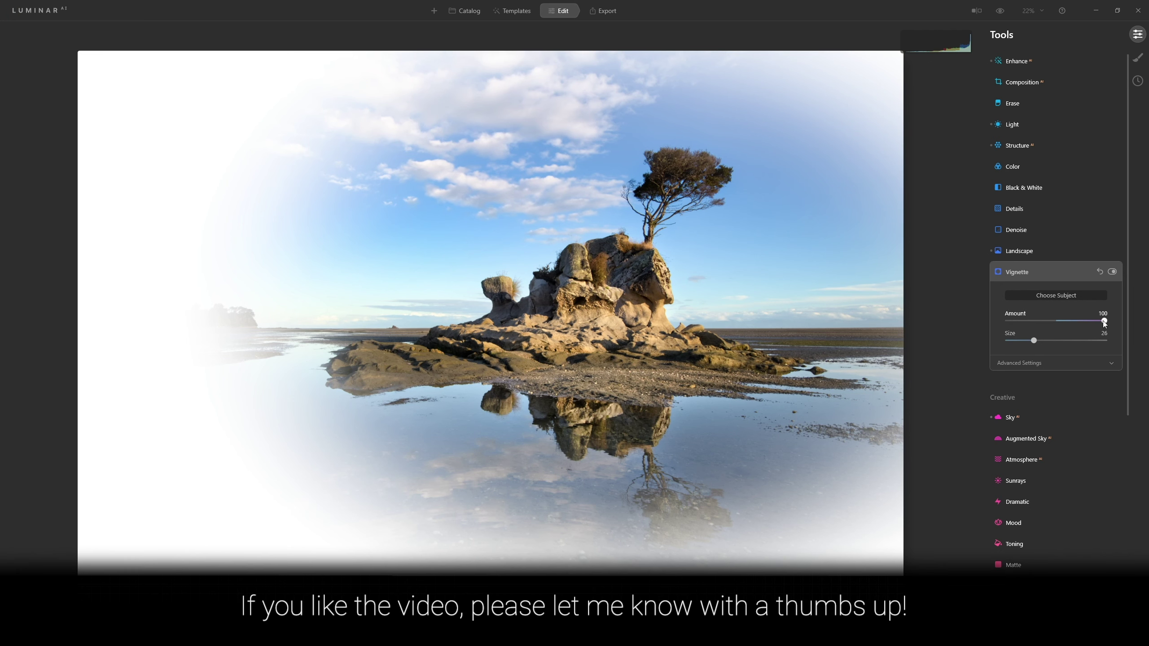
left_click_drag(1094, 323, 1049, 327)
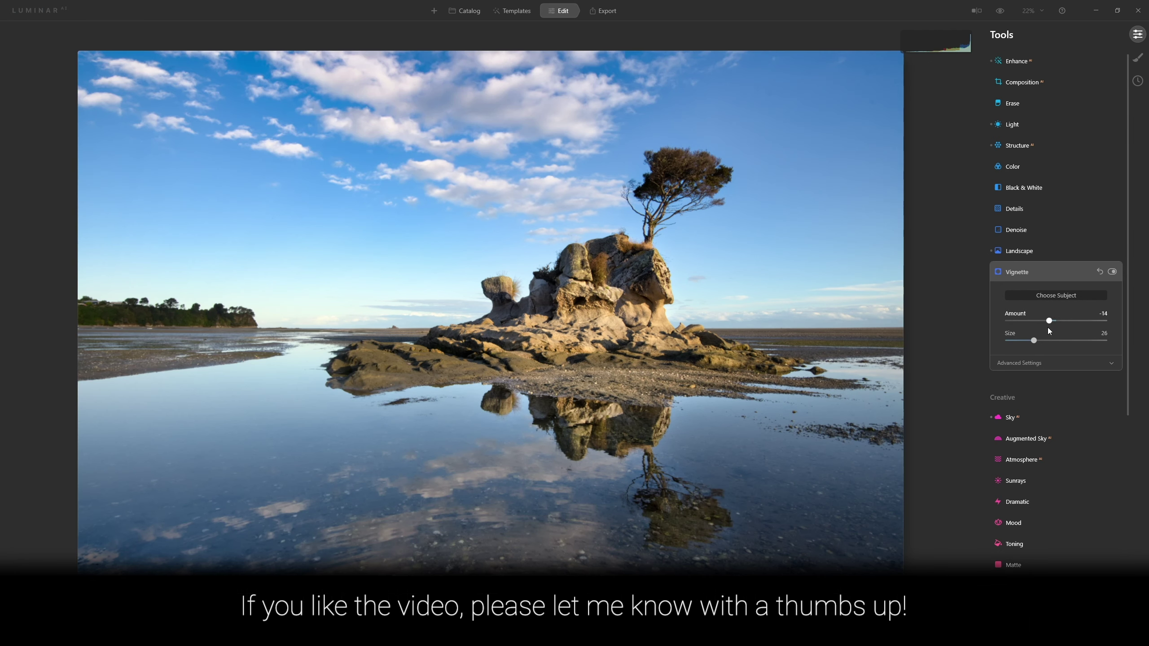
left_click_drag(1036, 329, 1026, 330)
Step: Try different Feather values for the vignette, settle on 100, and compare the photo with and without the effect
left_click(1044, 361)
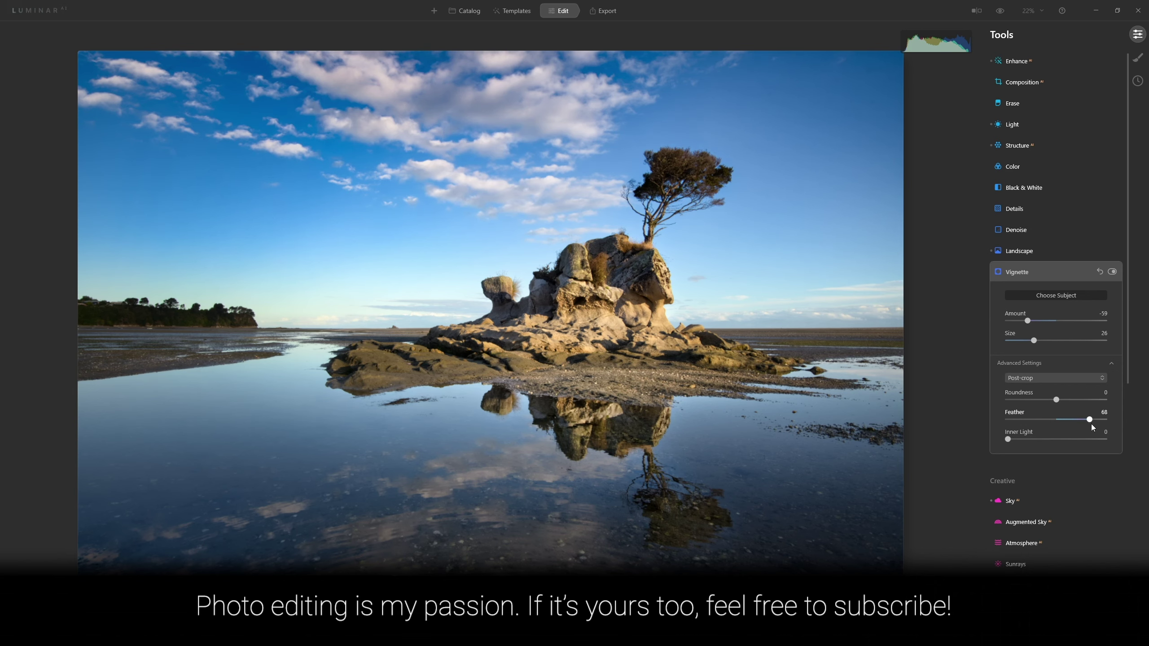
left_click_drag(1052, 421, 993, 420)
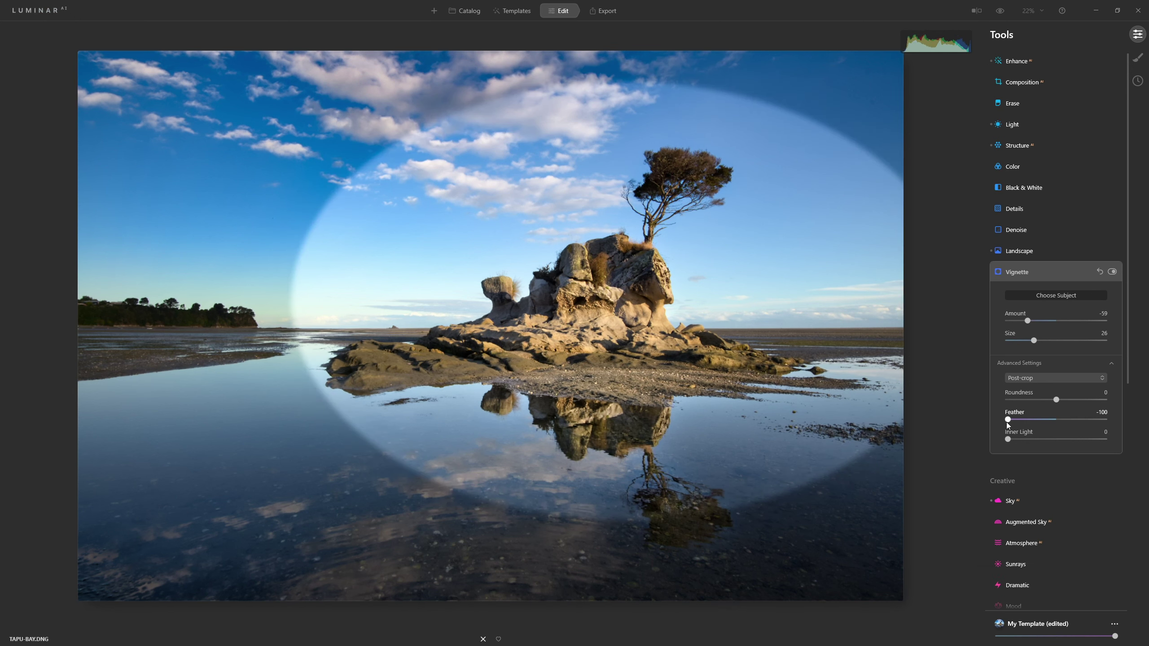
left_click_drag(1008, 419, 1054, 427)
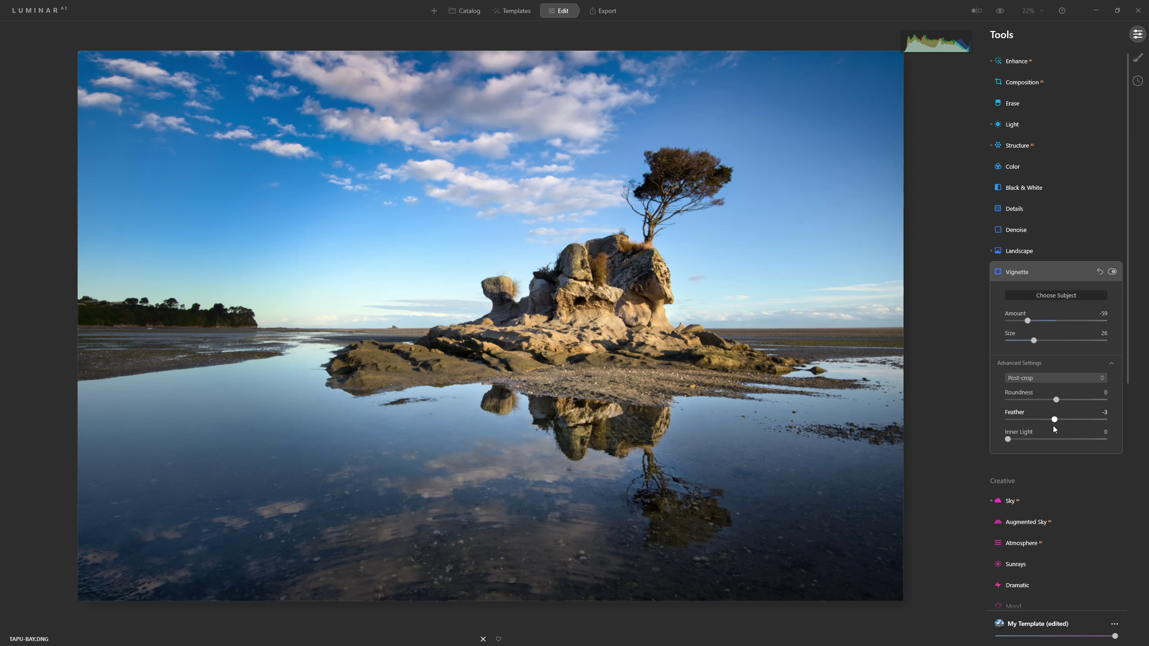
left_click_drag(1091, 422, 1131, 426)
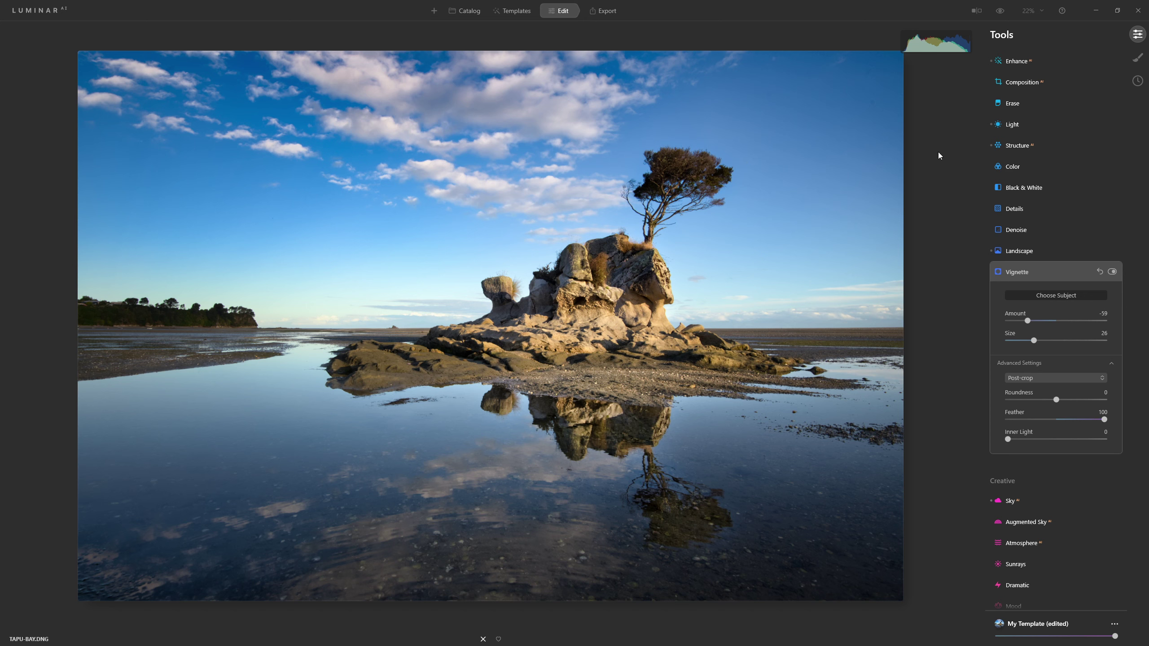
left_click(1111, 271)
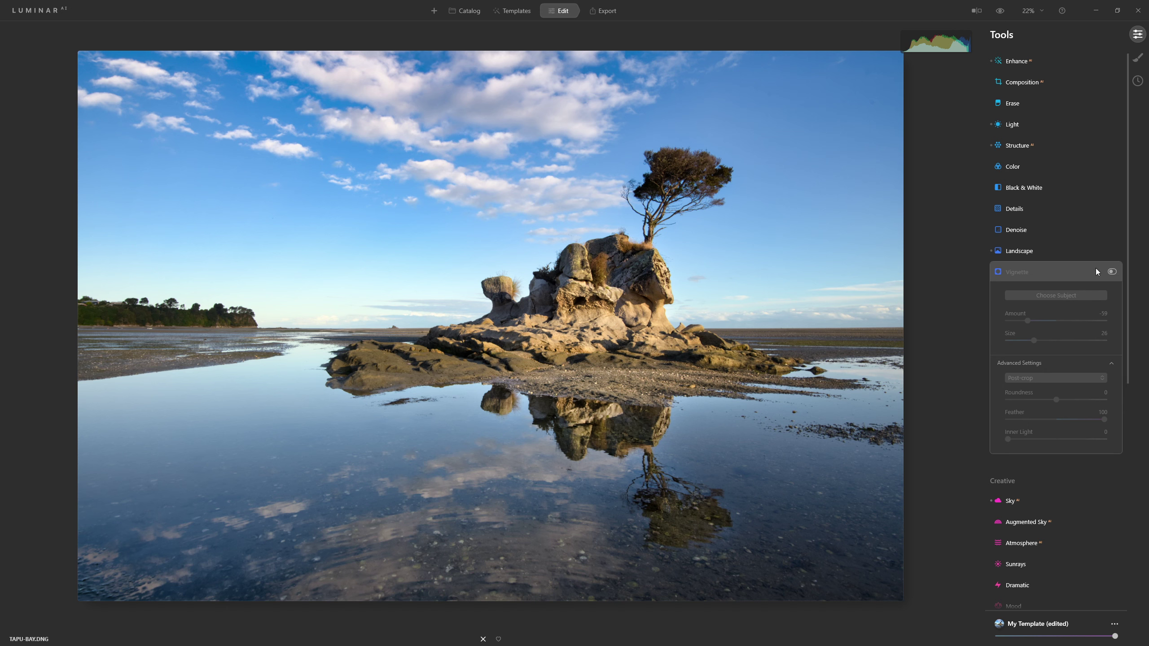
left_click(1113, 272)
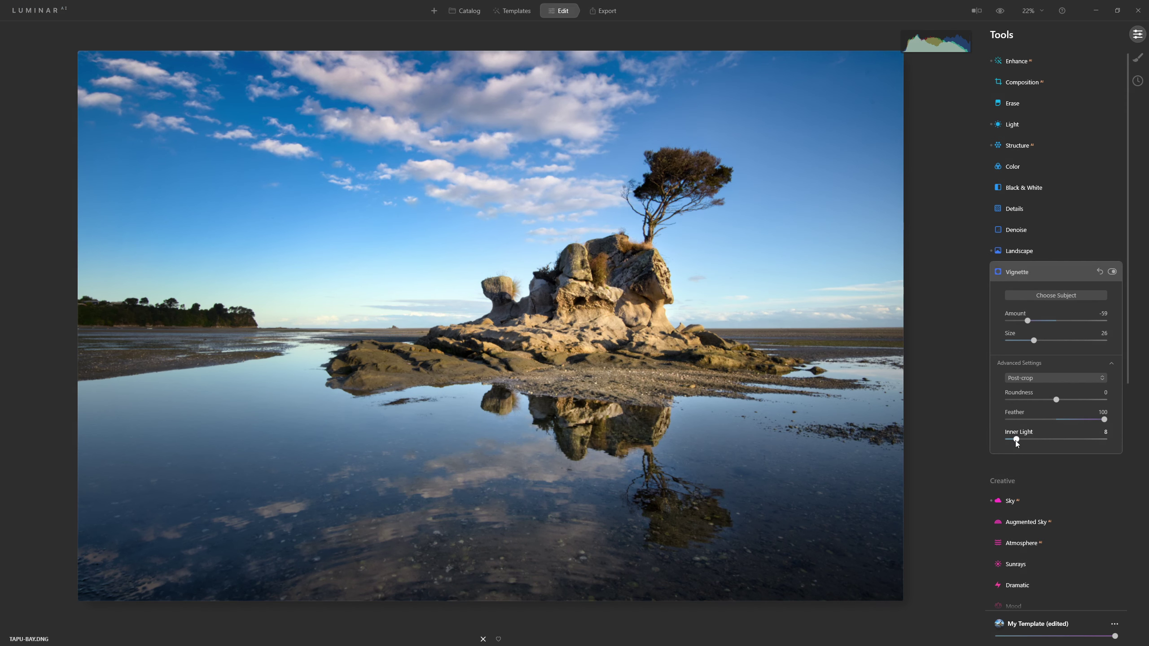
Step: Try the vignette's Inner Light at its full strength of 100, settle on 10, and close the Vignette settings
left_click_drag(1016, 441, 1113, 438)
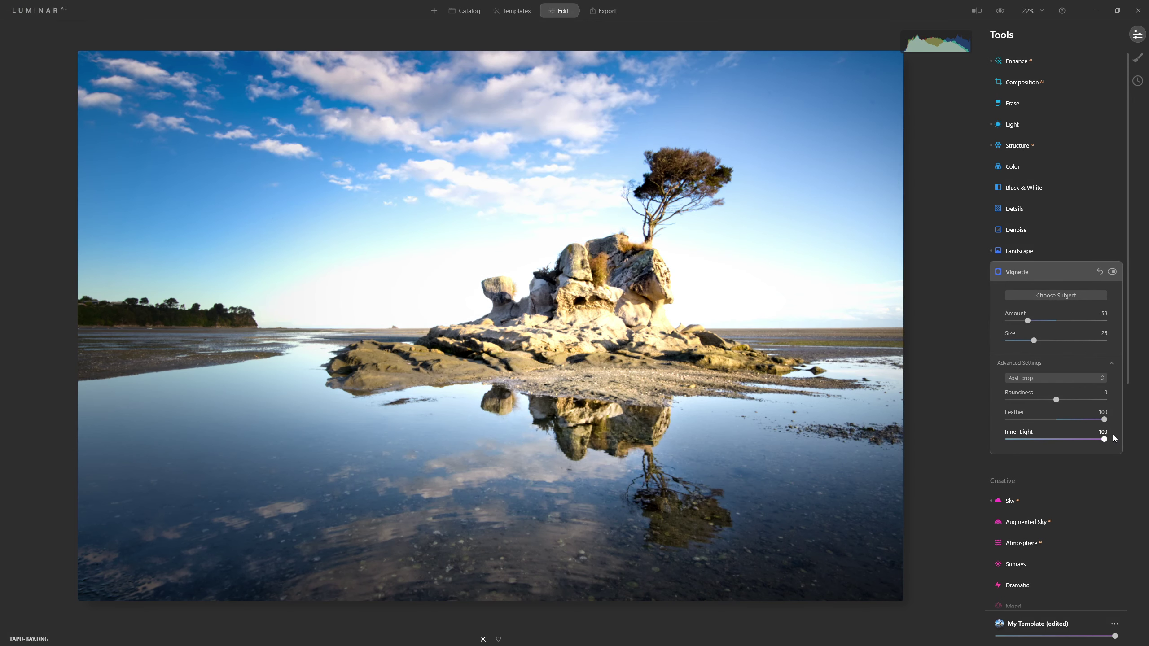
left_click_drag(1113, 438, 995, 443)
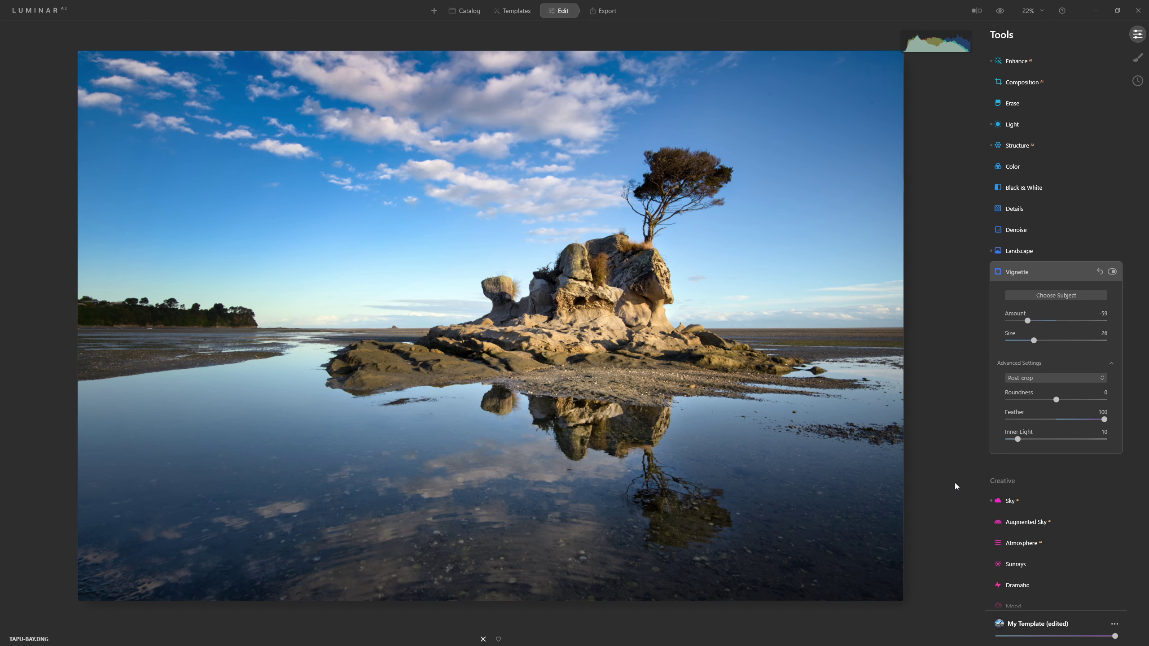
scroll(1018, 550, "down", 1)
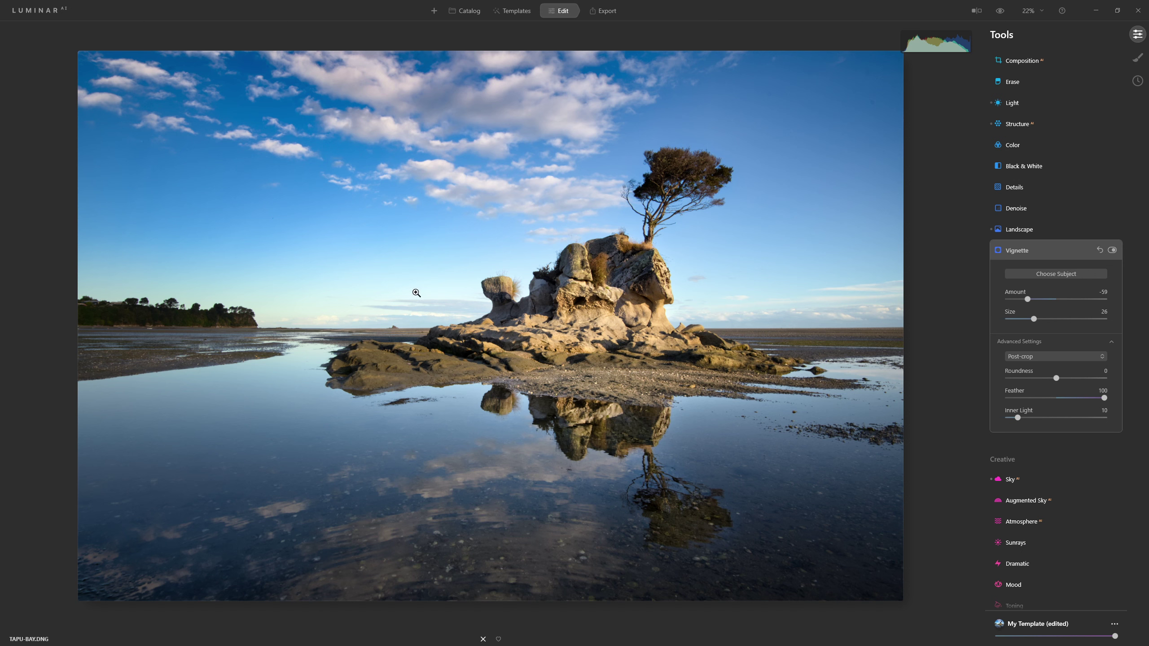
left_click(1022, 250)
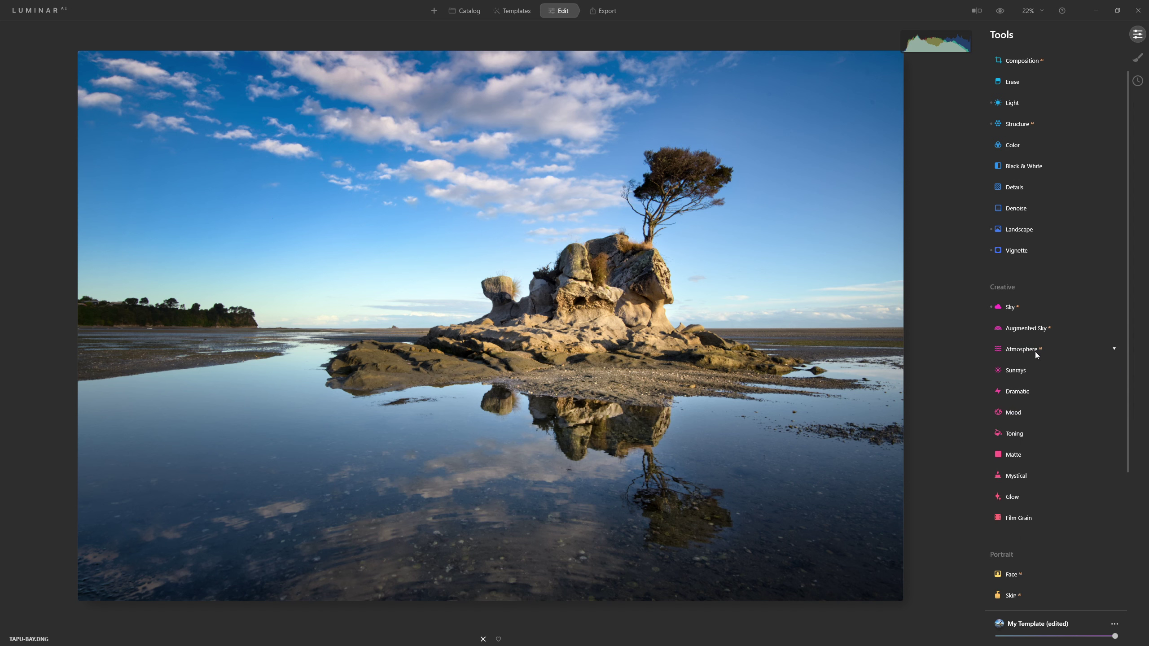
Step: Add Sunrays with an Amount of 50 and place the sun center just outside the photo, beyond its upper right edge
left_click(1018, 372)
left_click_drag(1007, 419, 1045, 420)
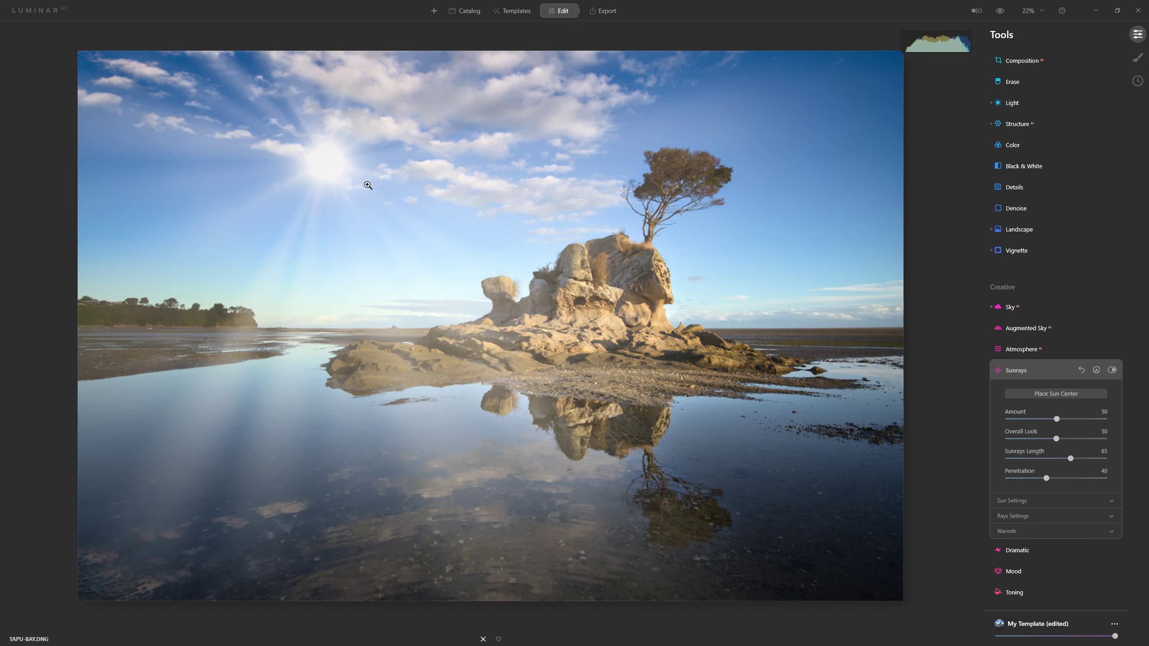
left_click_drag(1054, 419, 1057, 420)
left_click(1057, 395)
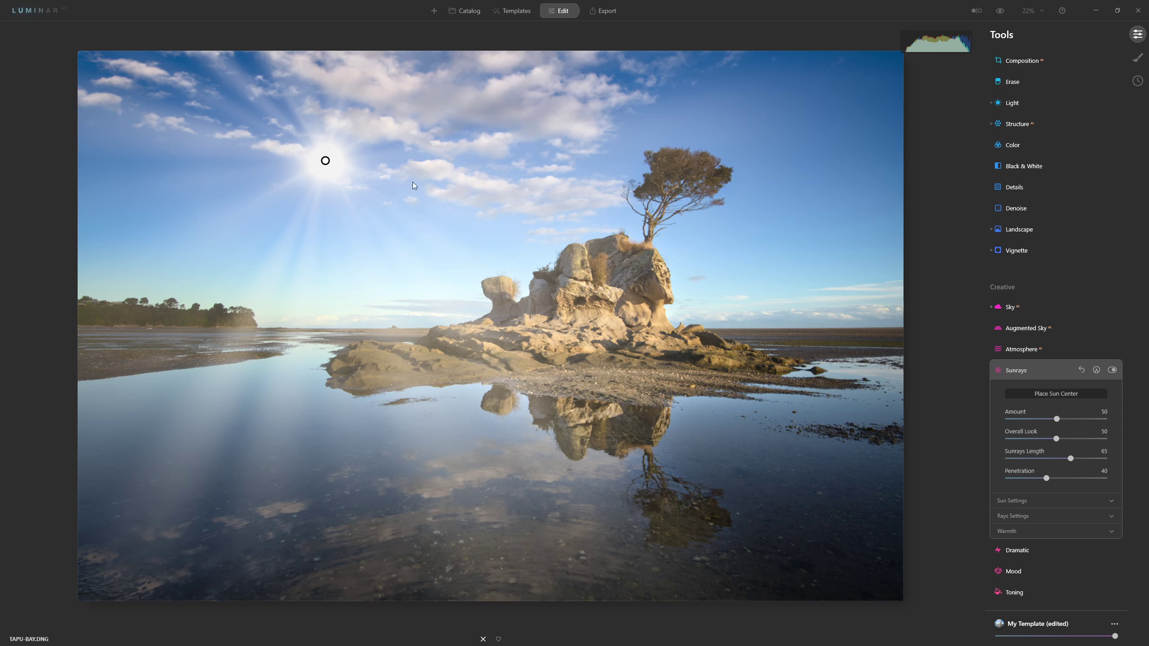
left_click_drag(324, 162, 955, 106)
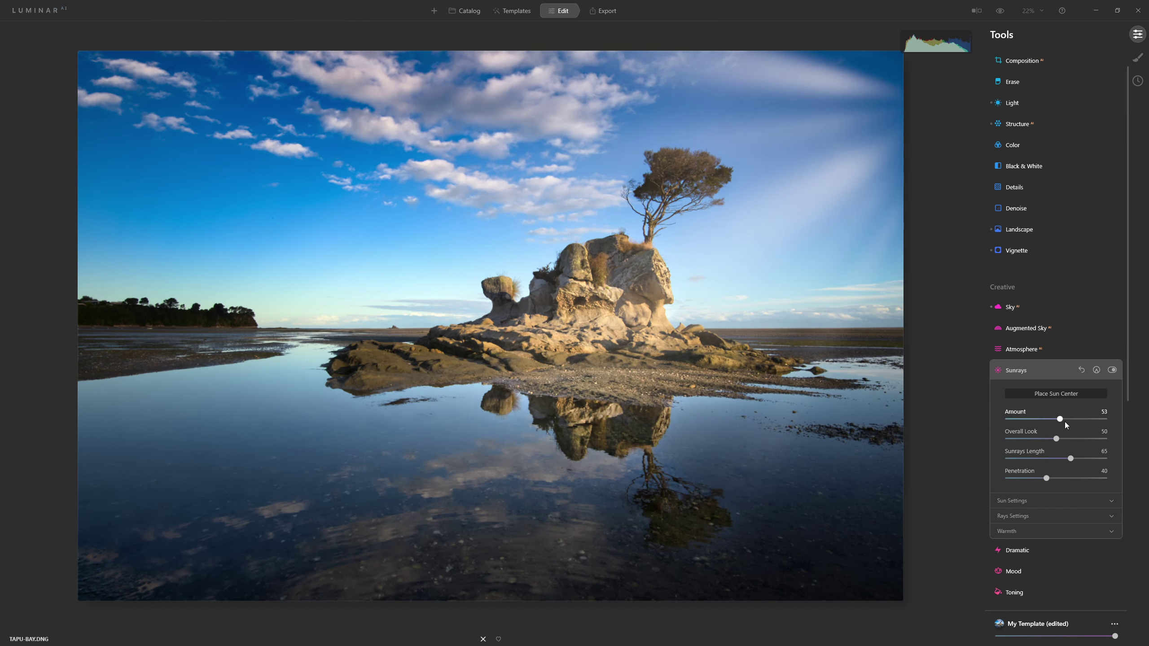
Step: Strengthen the Sunrays to Amount 81 and Overall Look 90, and reduce the Number of Sunrays to 0
left_click_drag(1090, 421, 1095, 438)
left_click(1098, 438)
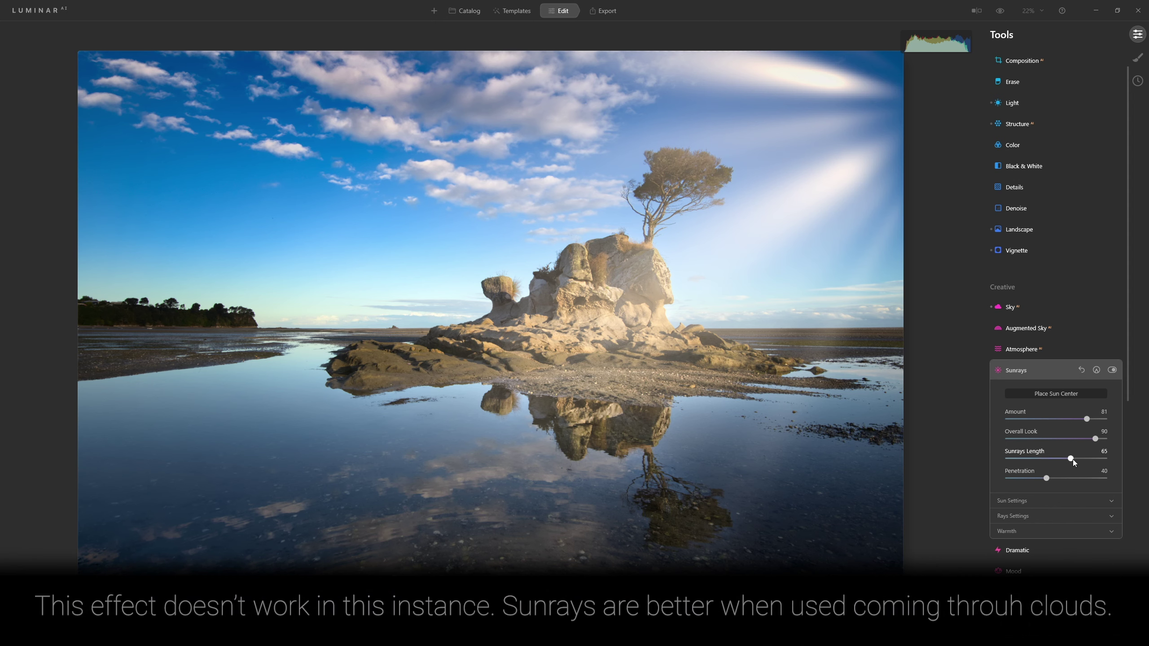
left_click(1045, 502)
scroll(1071, 544, "down", 2)
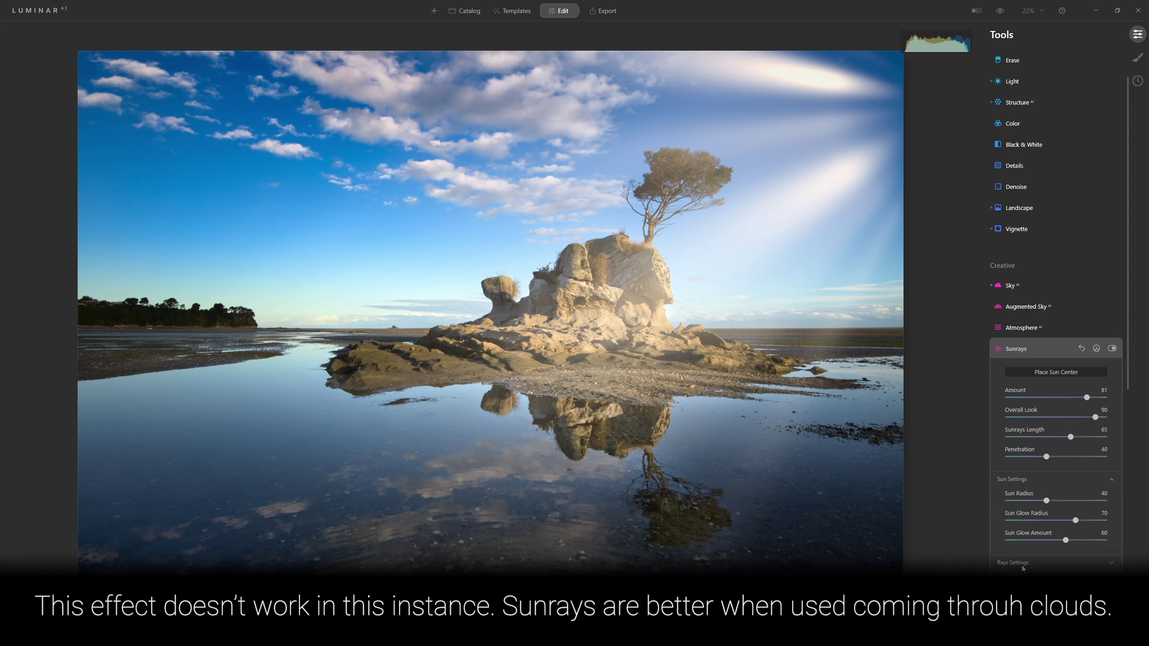
scroll(1071, 560, "down", 1)
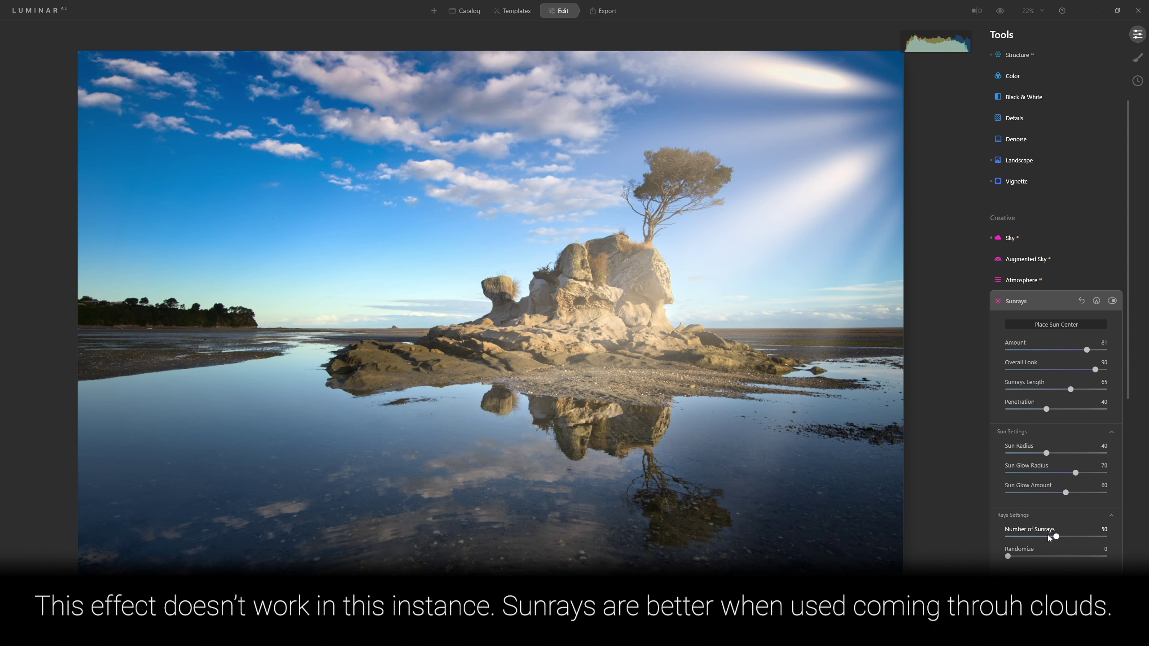
left_click_drag(1056, 538, 941, 543)
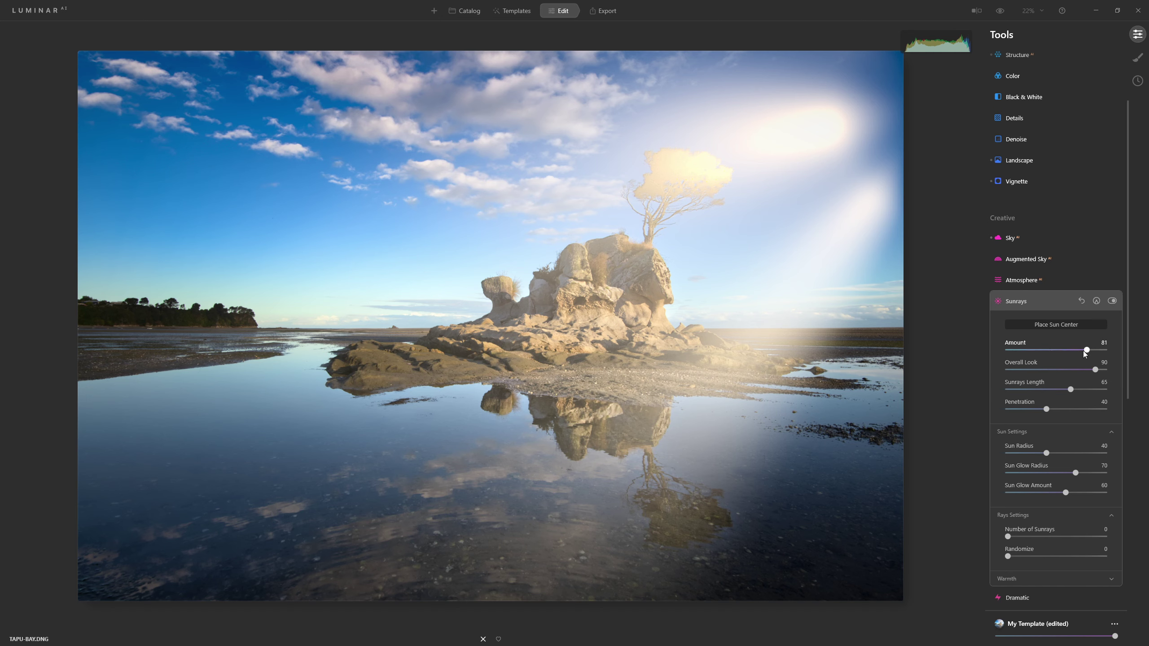
Step: Reduce the Sunrays to Amount 10 and Overall Look 50, and compare the photo with and without the effect
left_click_drag(1049, 349, 1002, 355)
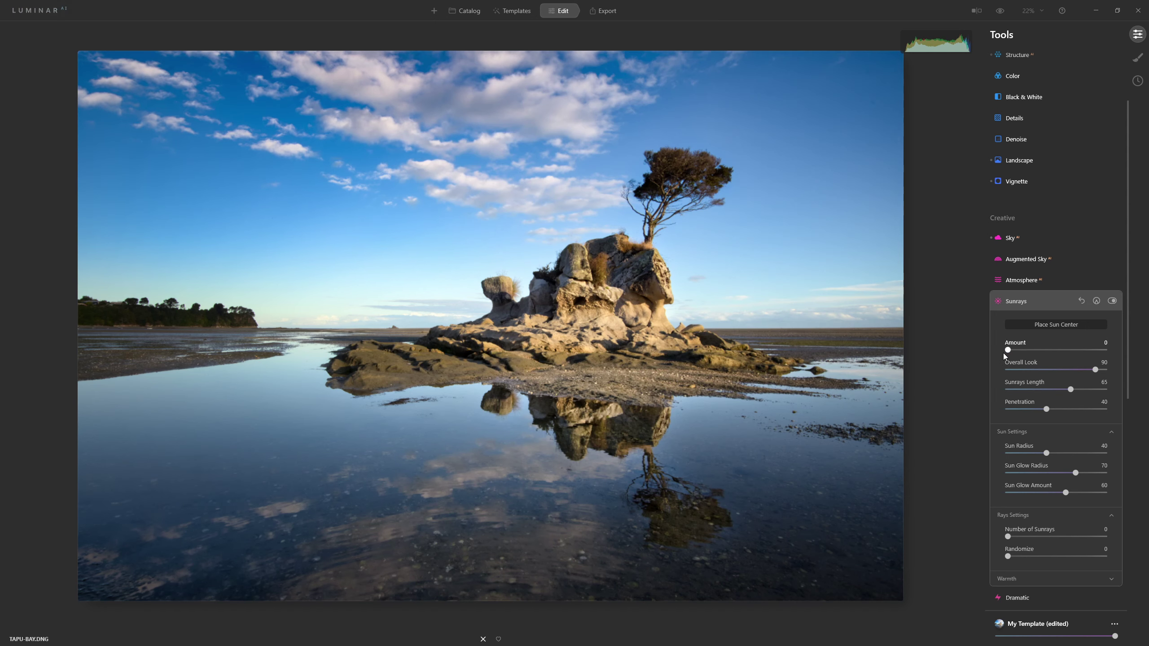
left_click(1050, 579)
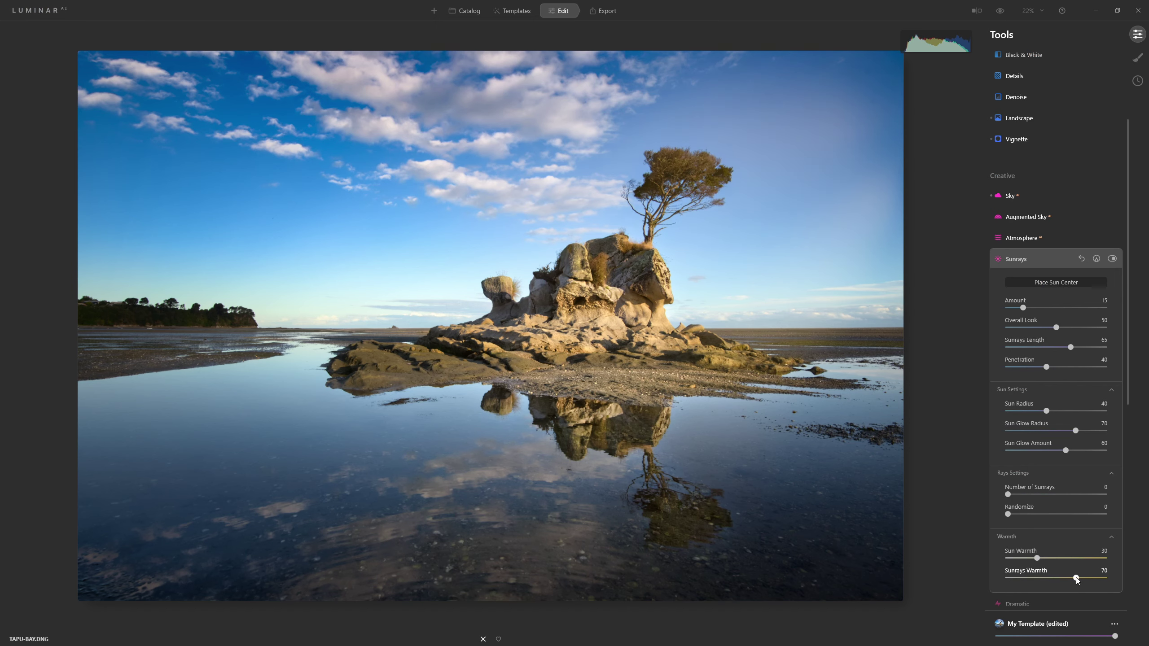
left_click_drag(1023, 308, 1019, 308)
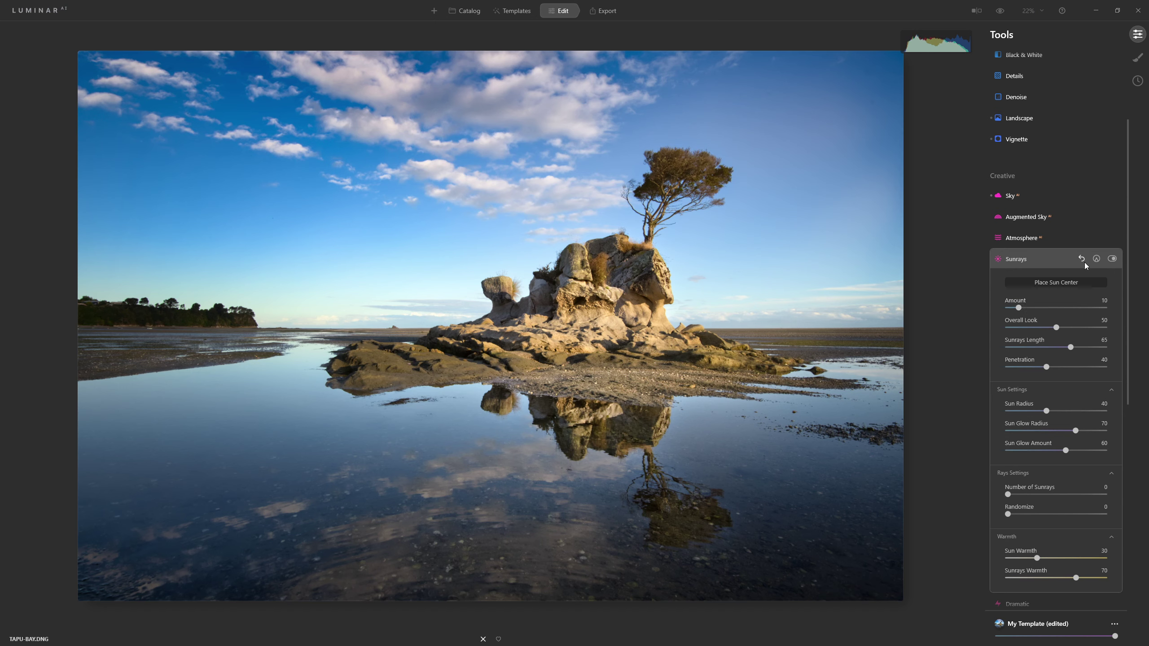
left_click(1111, 259)
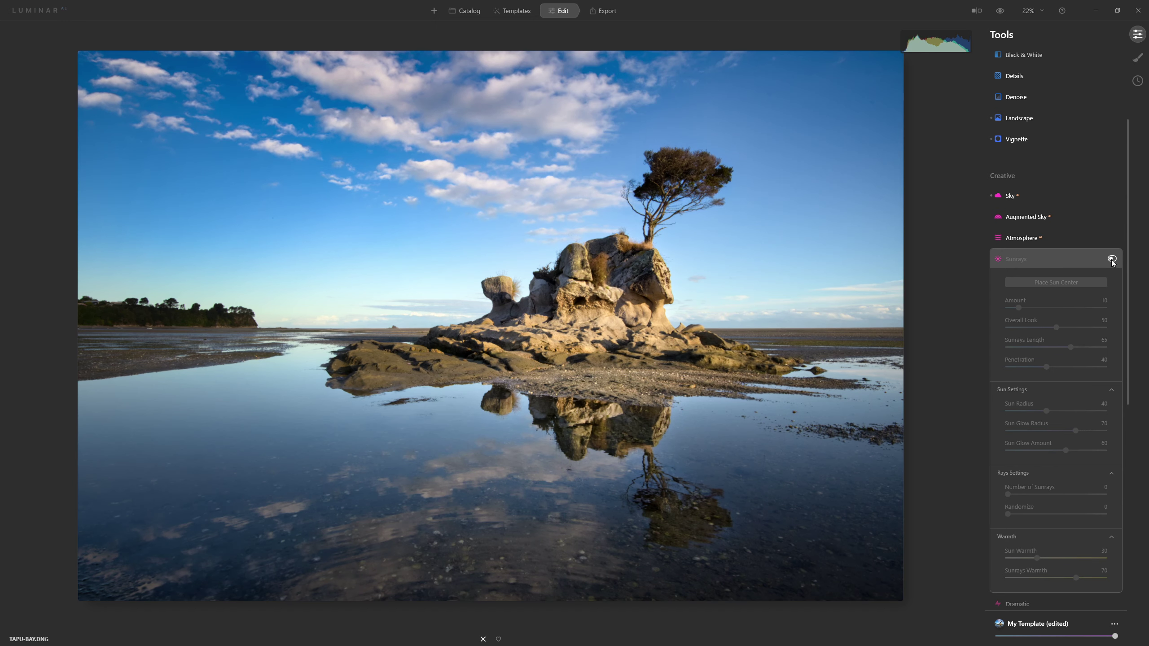
left_click(1111, 260)
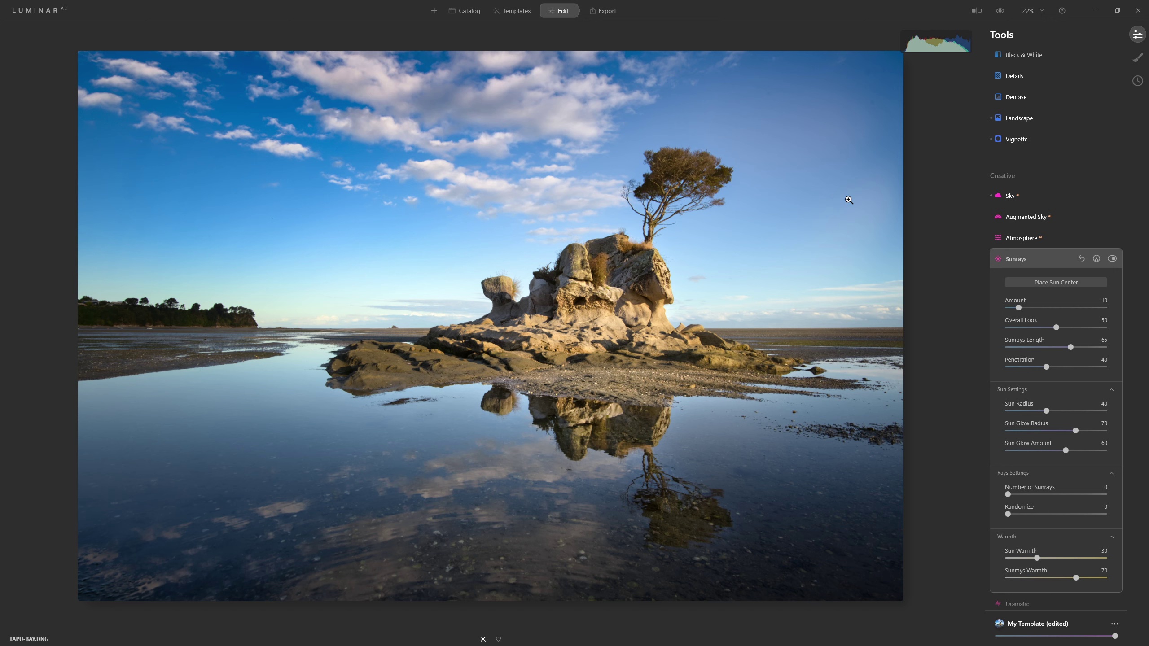
left_click(1052, 256)
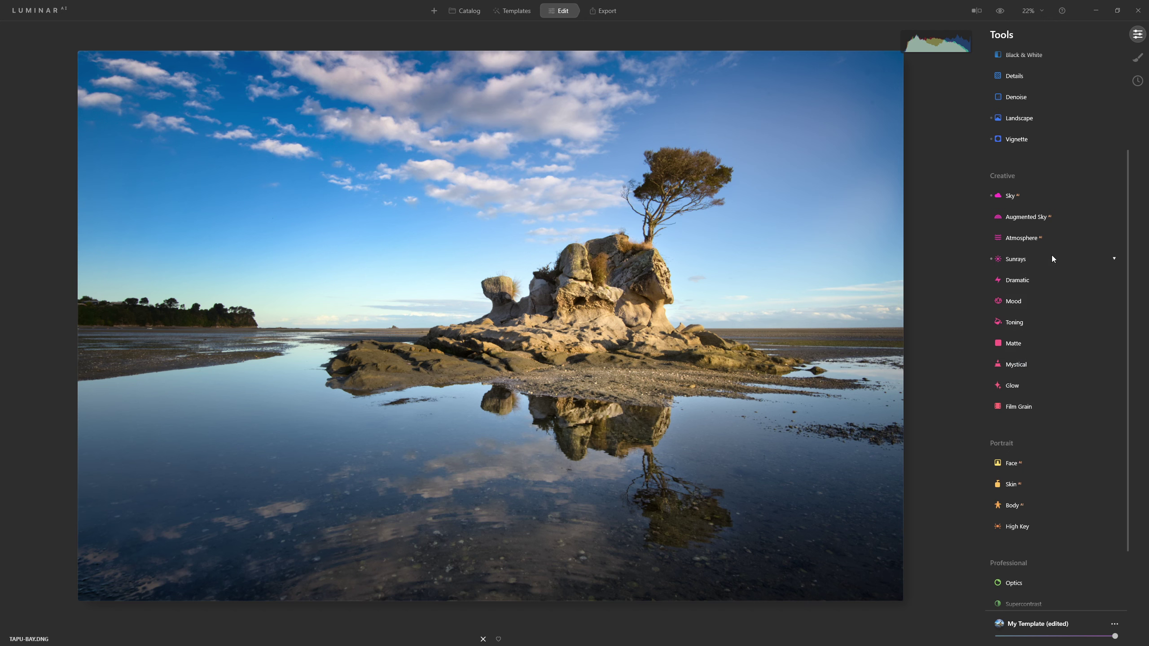
Step: Add Layered Fog with the Atmosphere tool at Amount 100, Depth 55 and Lightness 24
left_click(1024, 238)
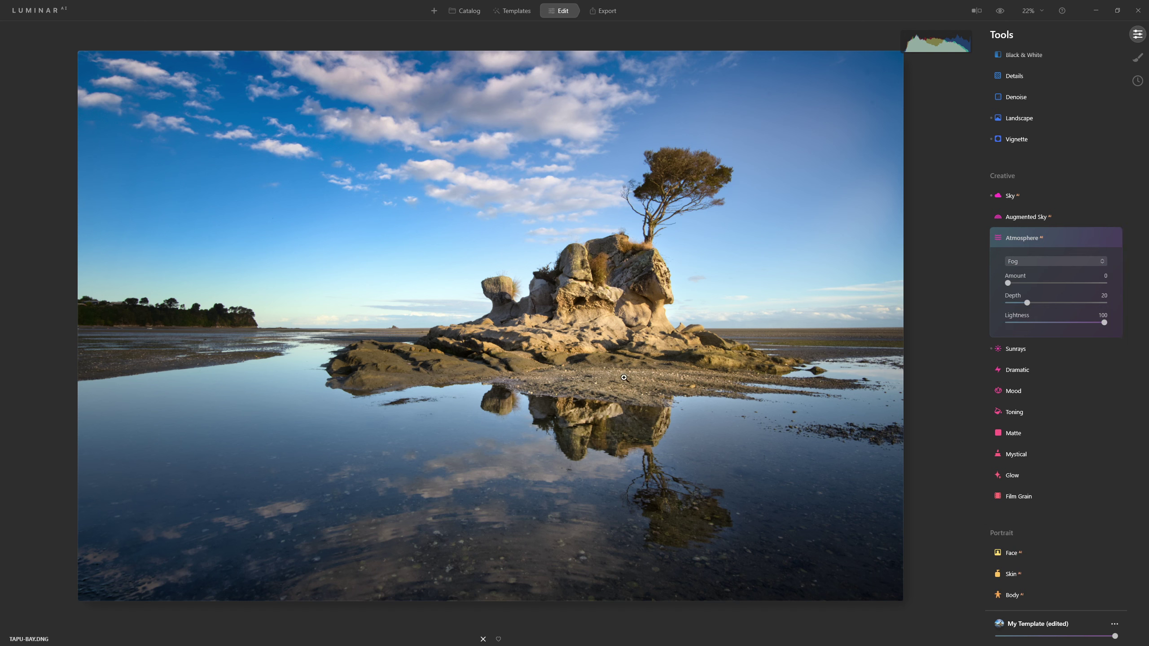
left_click(1023, 262)
left_click(1055, 295)
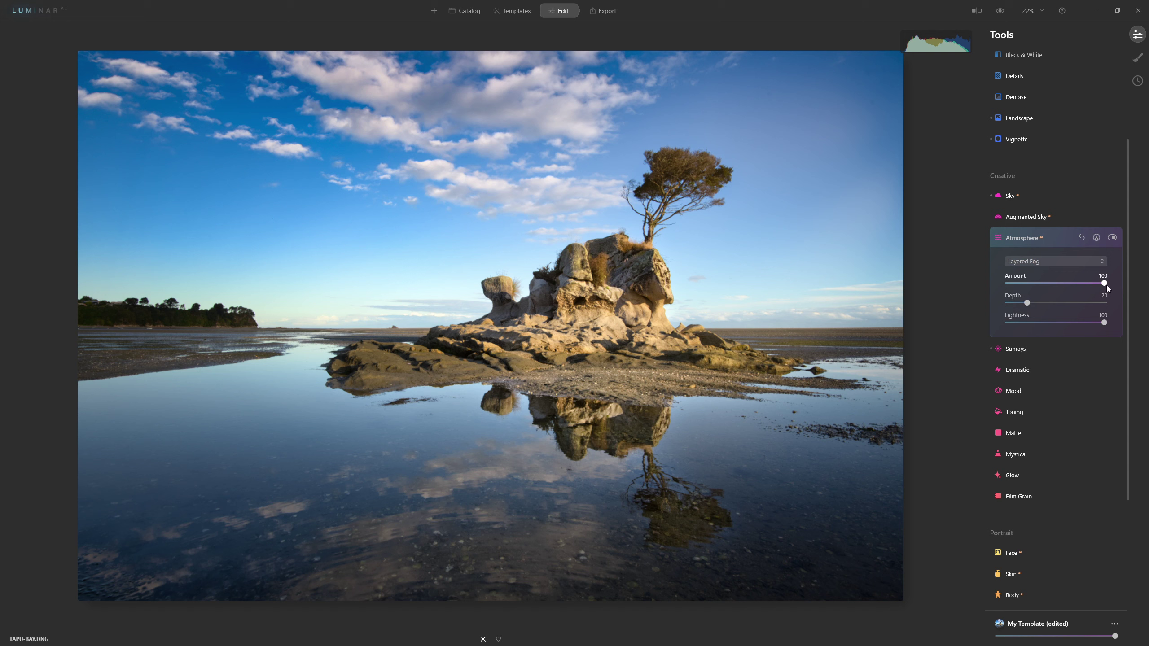
left_click_drag(1104, 285, 1116, 286)
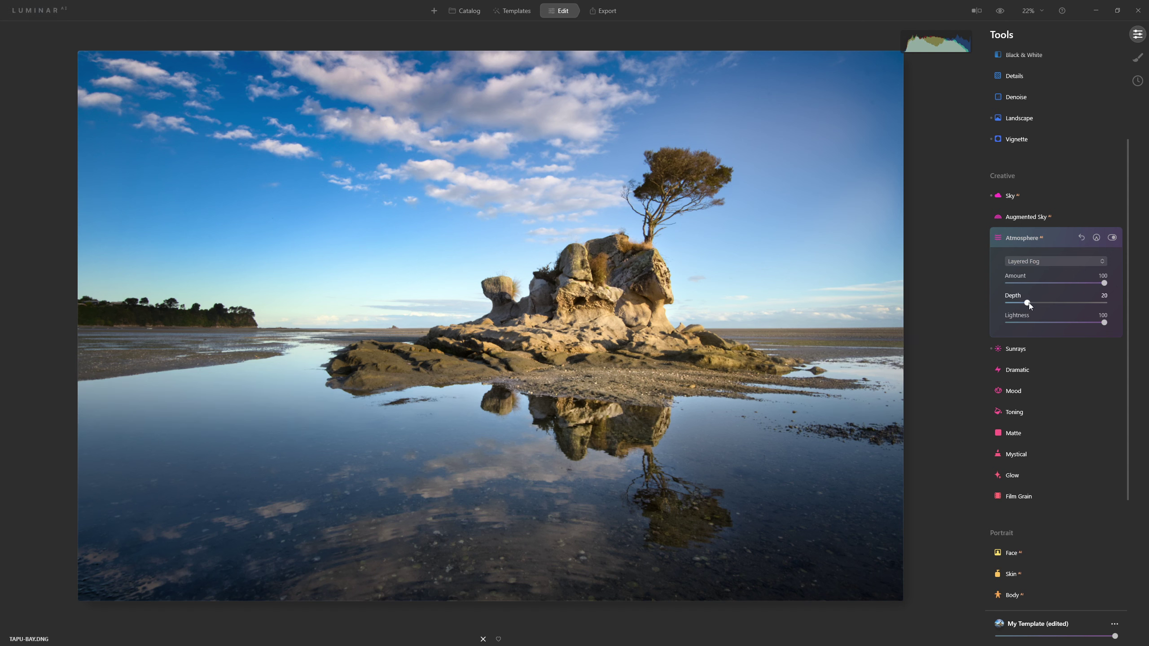
left_click_drag(1030, 303, 1061, 304)
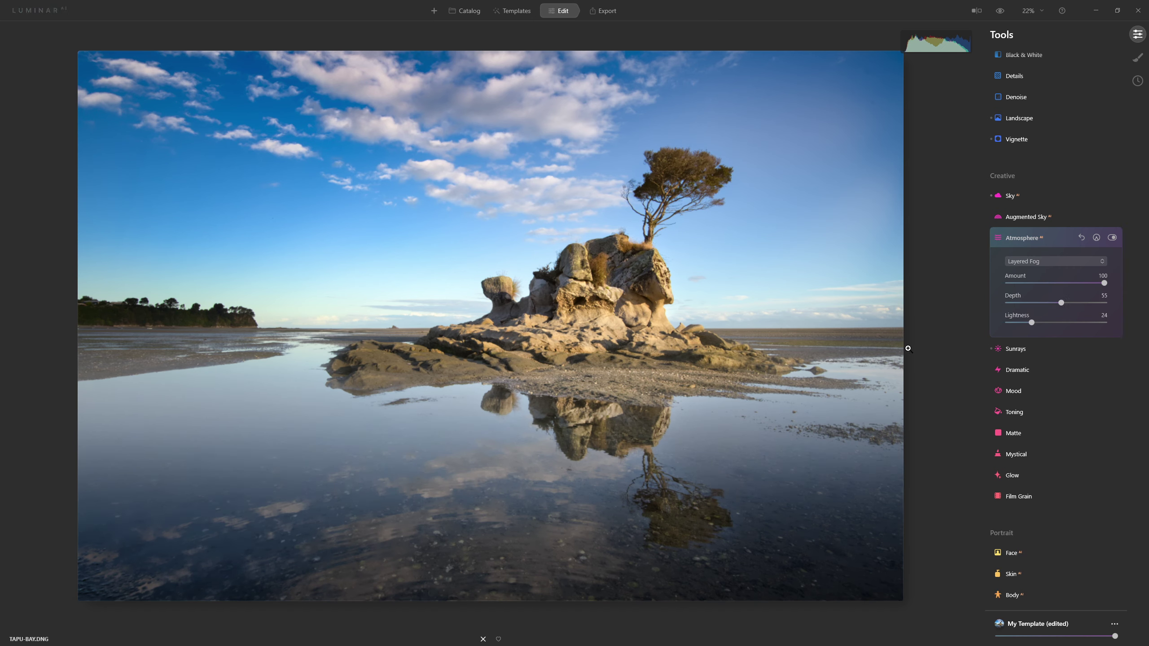
Step: Compare the photo with and without the fog, set the fog's Amount to 54 and Depth to 56, and compare with the original
left_click(1112, 239)
left_click(1113, 239)
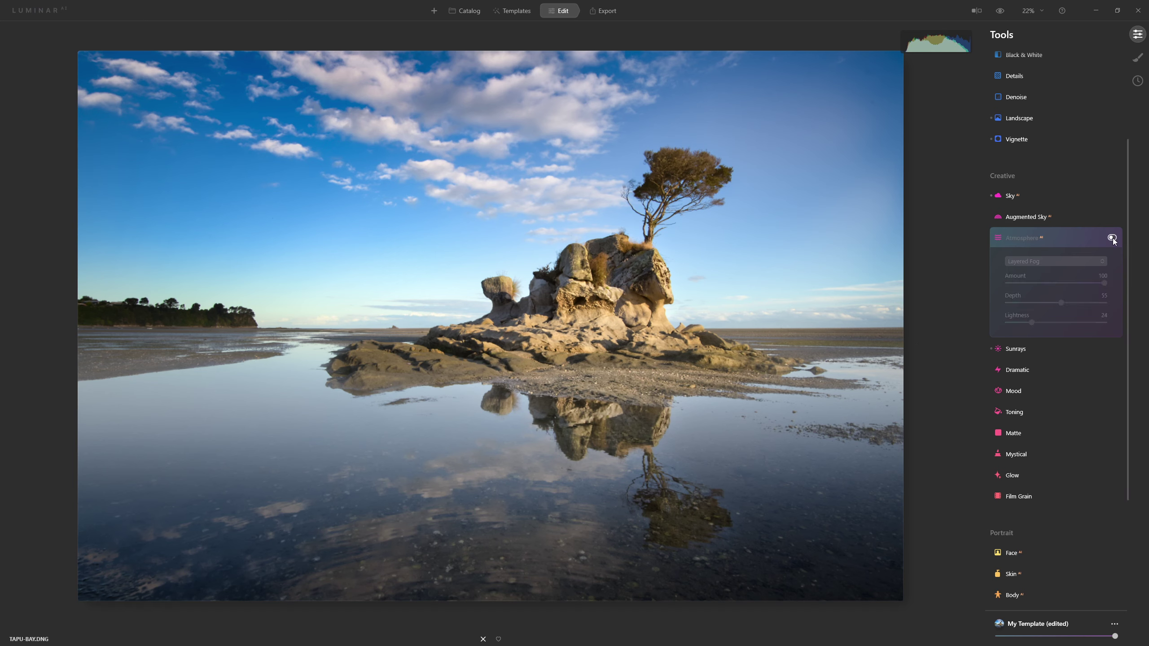
left_click(1113, 238)
mouse_move(1061, 303)
left_mouse_down()
mouse_move(1047, 304)
mouse_move(1062, 303)
left_mouse_up()
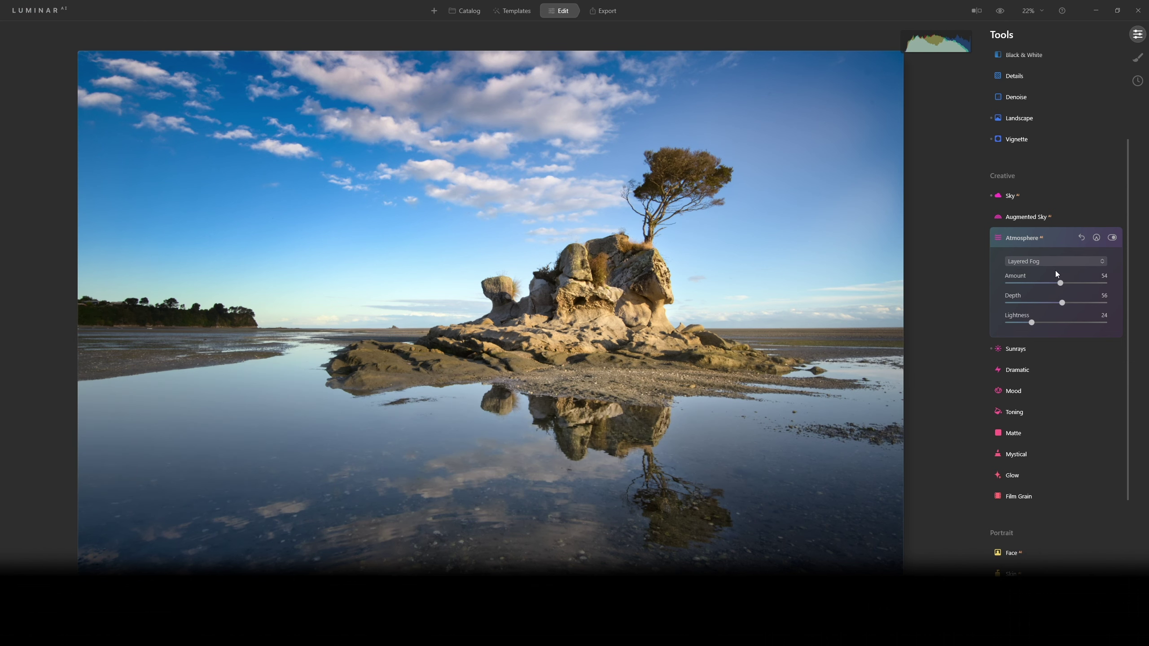
left_click(1000, 10)
left_click(1001, 10)
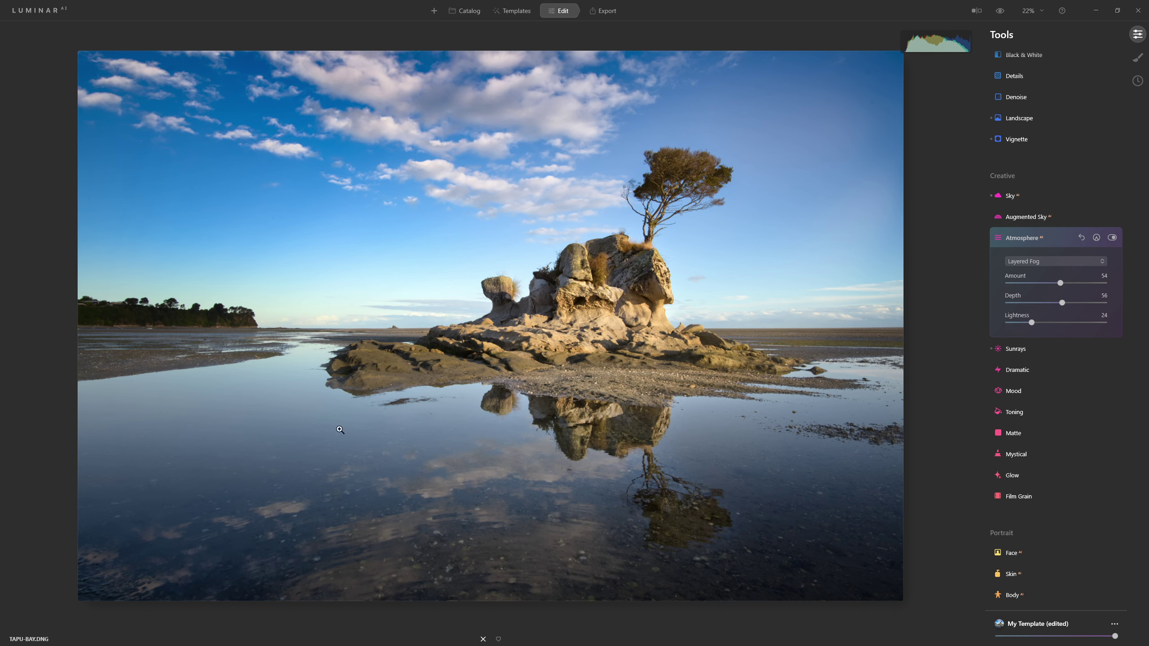
Step: Use Clone with Radius 28 to cover small specks around the debris patch near the photo's right edge with nearby clean water
scroll(1043, 361, "down", 1)
scroll(1042, 366, "down", 2)
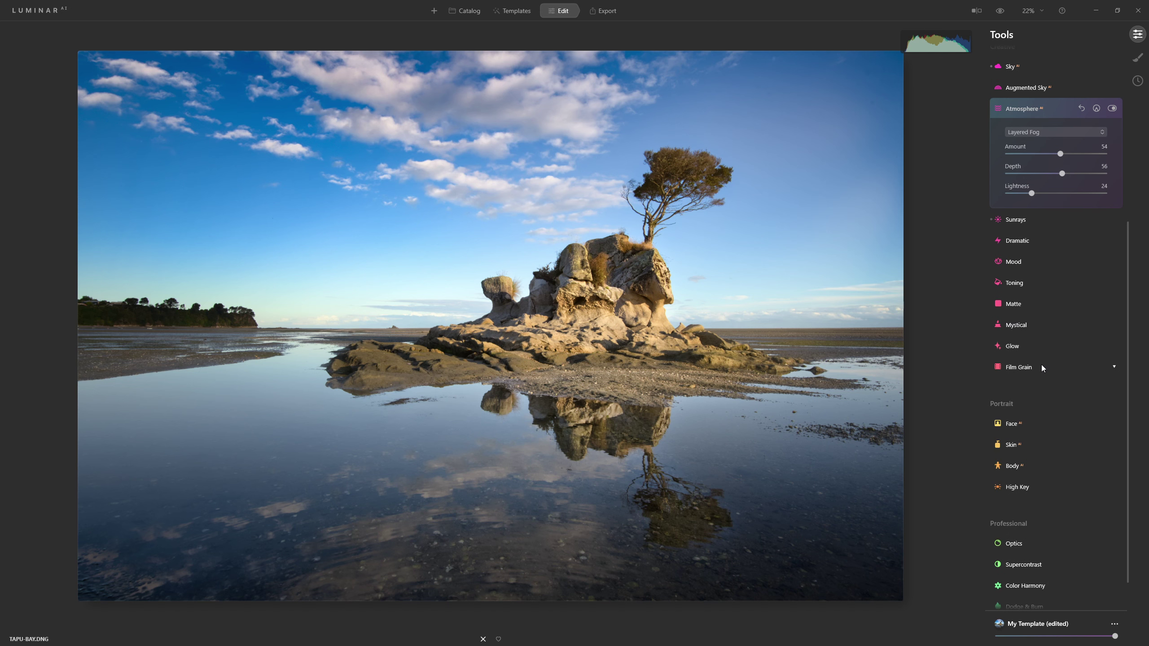
scroll(1041, 365, "down", 1)
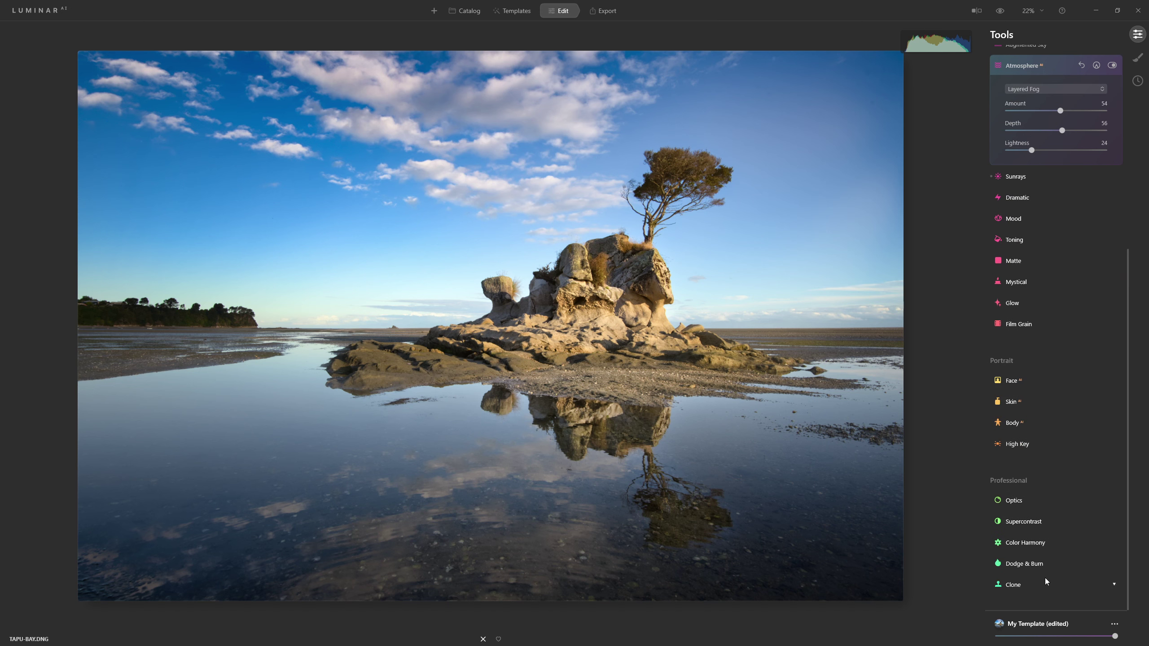
left_click(1027, 581)
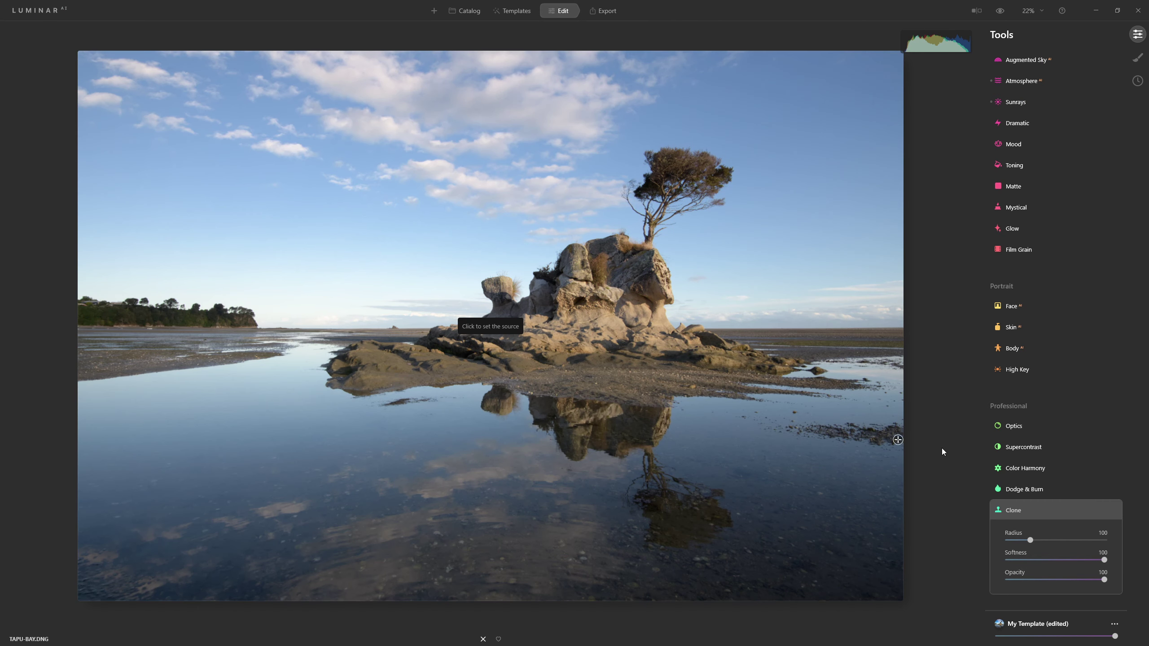
left_click(823, 412)
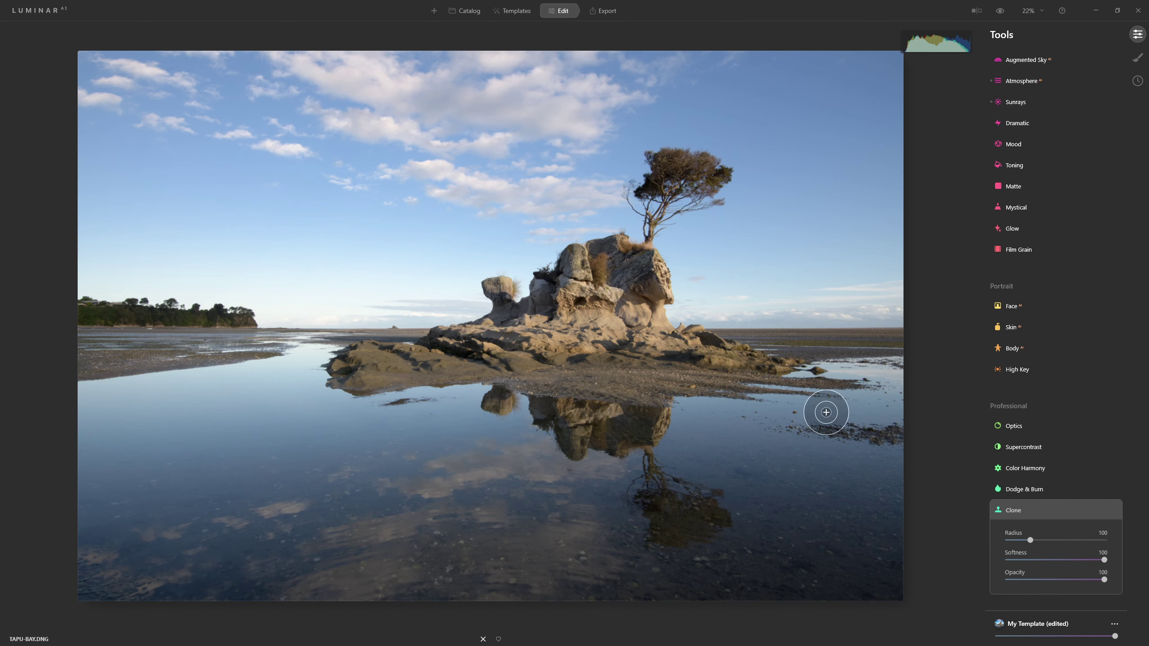
key("bracketleft")
key("bracketleft")
key("bracketleft")
key("bracketleft")
key("bracketleft")
key("bracketleft")
key("bracketleft")
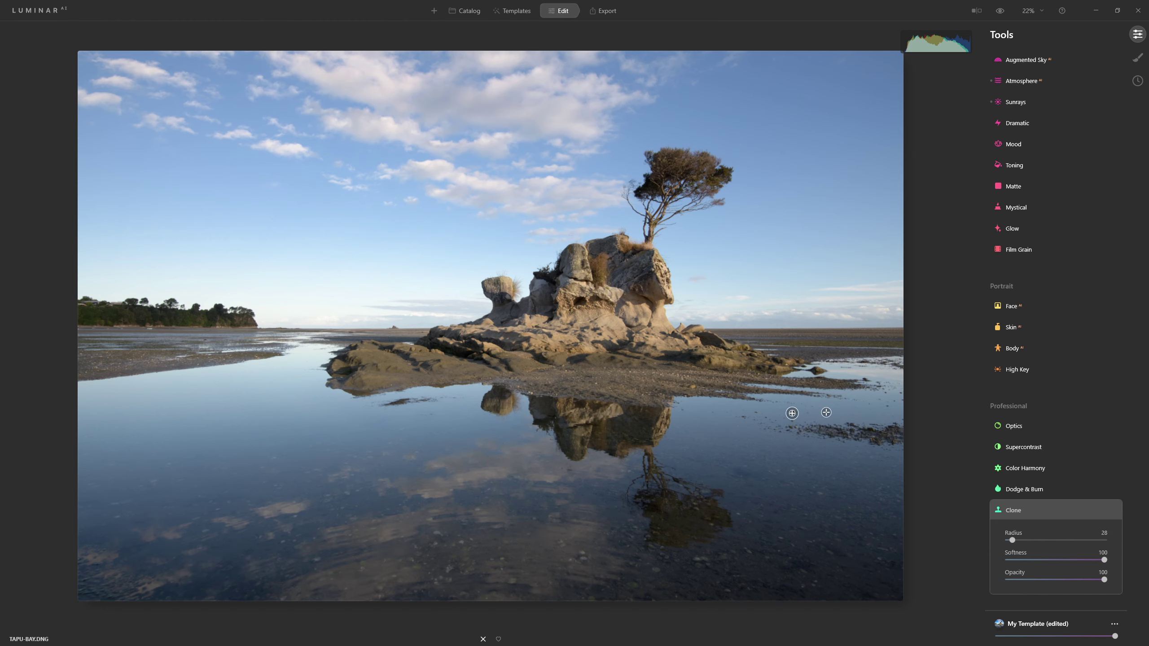
mouse_move(793, 413)
left_mouse_down()
mouse_move(804, 415)
mouse_move(771, 421)
mouse_move(935, 421)
mouse_move(871, 435)
mouse_move(856, 421)
mouse_move(801, 428)
mouse_move(902, 442)
mouse_move(878, 494)
mouse_move(890, 477)
left_mouse_up()
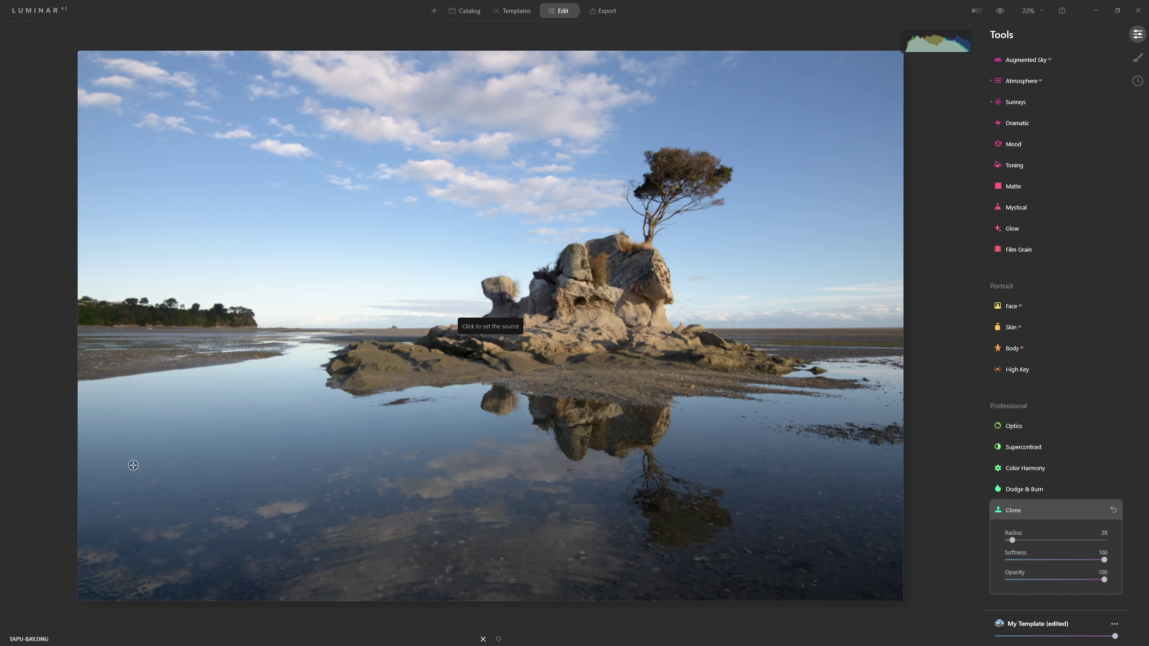
Step: Clone clean water from the photo's left side over the dark debris patch near the right edge, using Radius 76
left_click(158, 464)
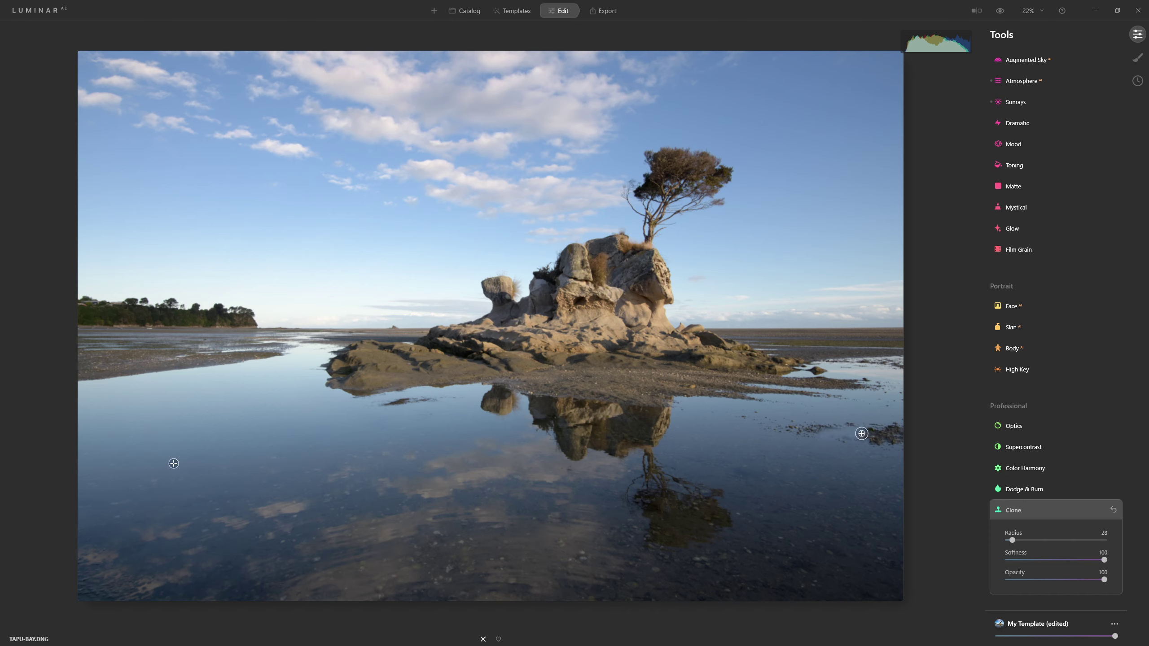
key("bracketright")
key("bracketright")
key("bracketright")
key("bracketright")
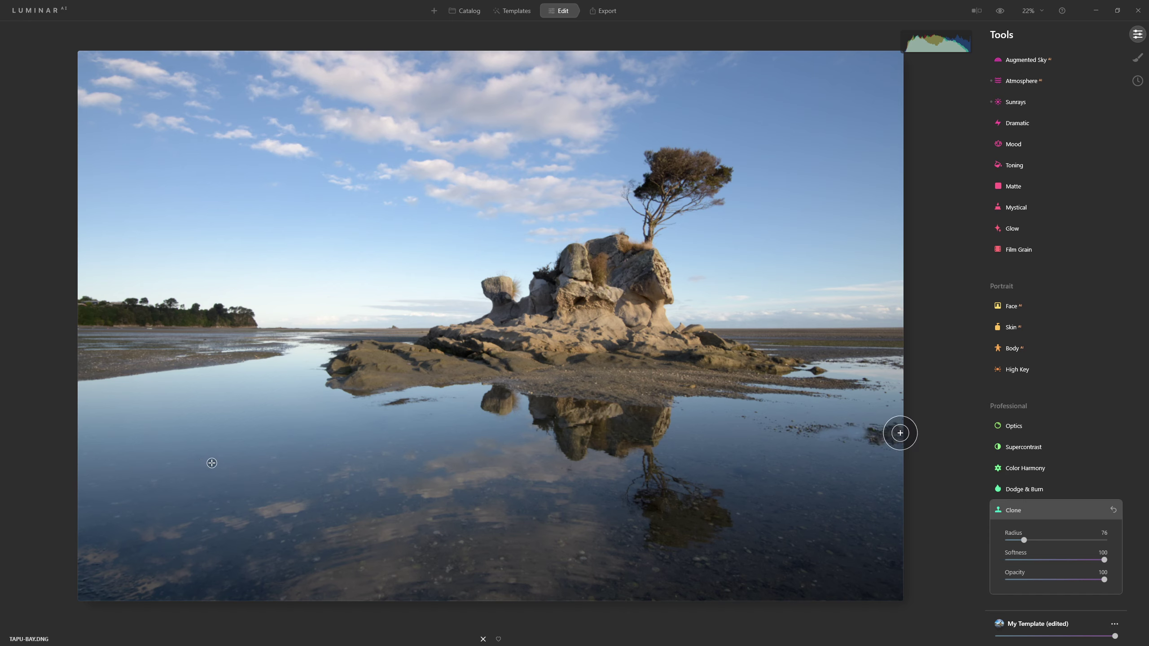
key("bracketright")
key("bracketright")
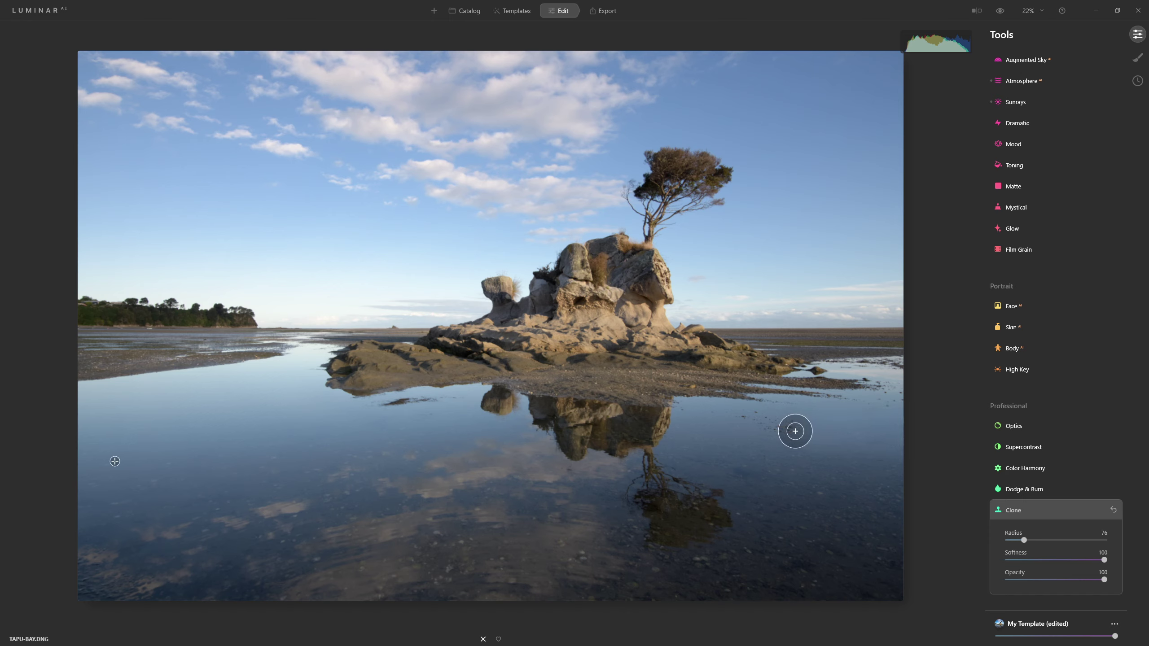
Step: Clone out the small dark patch in the water below the rock's left end with Radius 34, set Opacity to 100, and finish cloning
left_click(1029, 579)
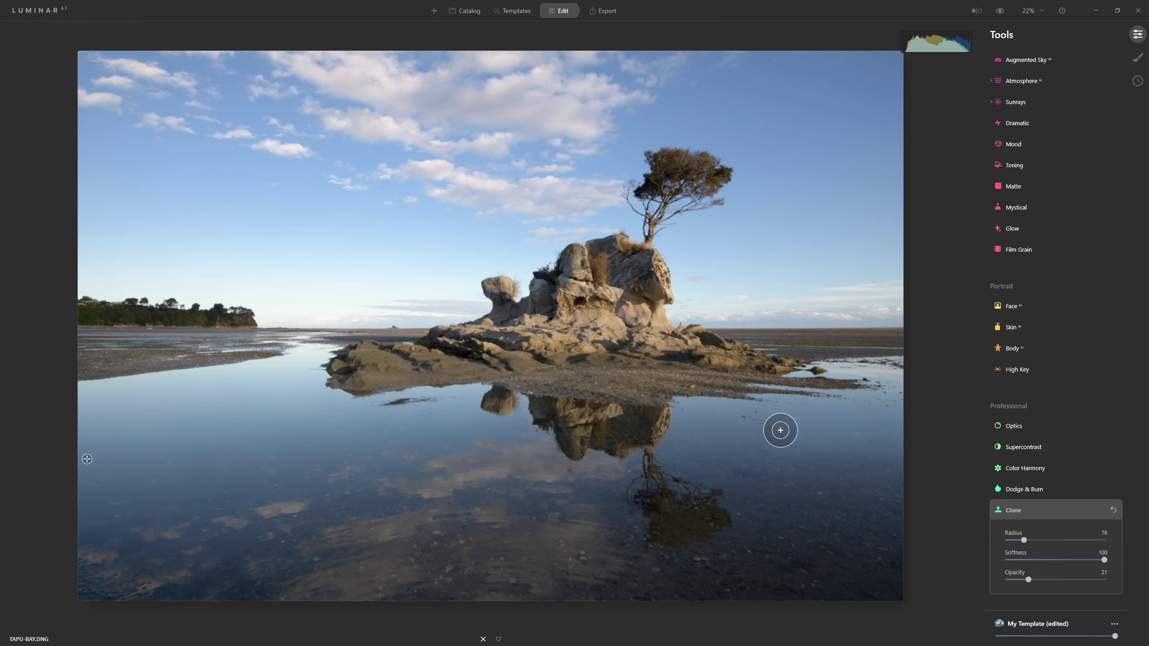
key("bracketleft")
key("bracketleft")
key("bracketleft")
key("bracketleft")
left_click_drag(395, 402, 409, 401)
left_click(289, 416, "alt")
key("0")
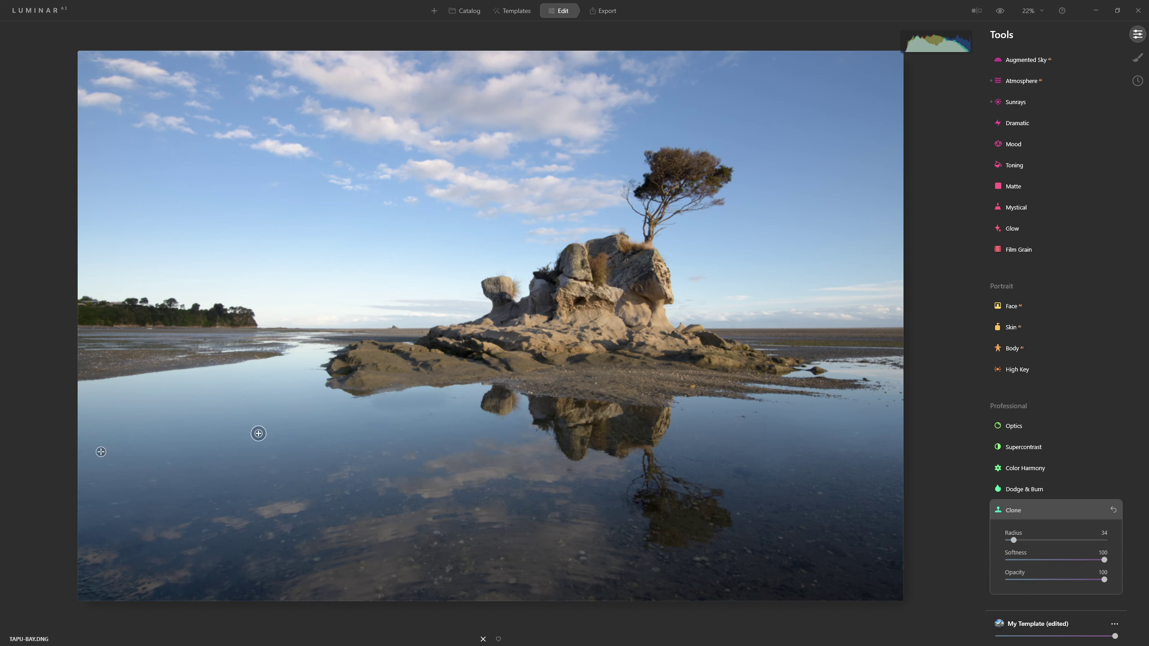
key("3")
key("3")
left_click(1025, 511)
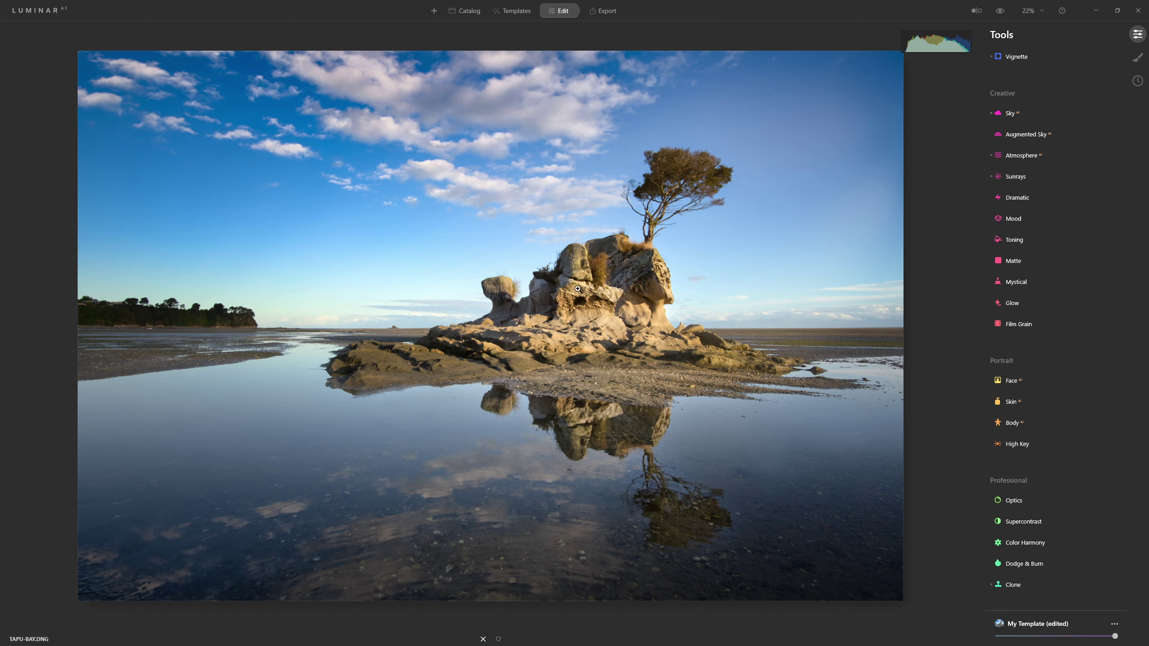
Step: Try an overall Saturation of -65 in the Color tool and reset it to 0
scroll(1020, 239, "up", 5)
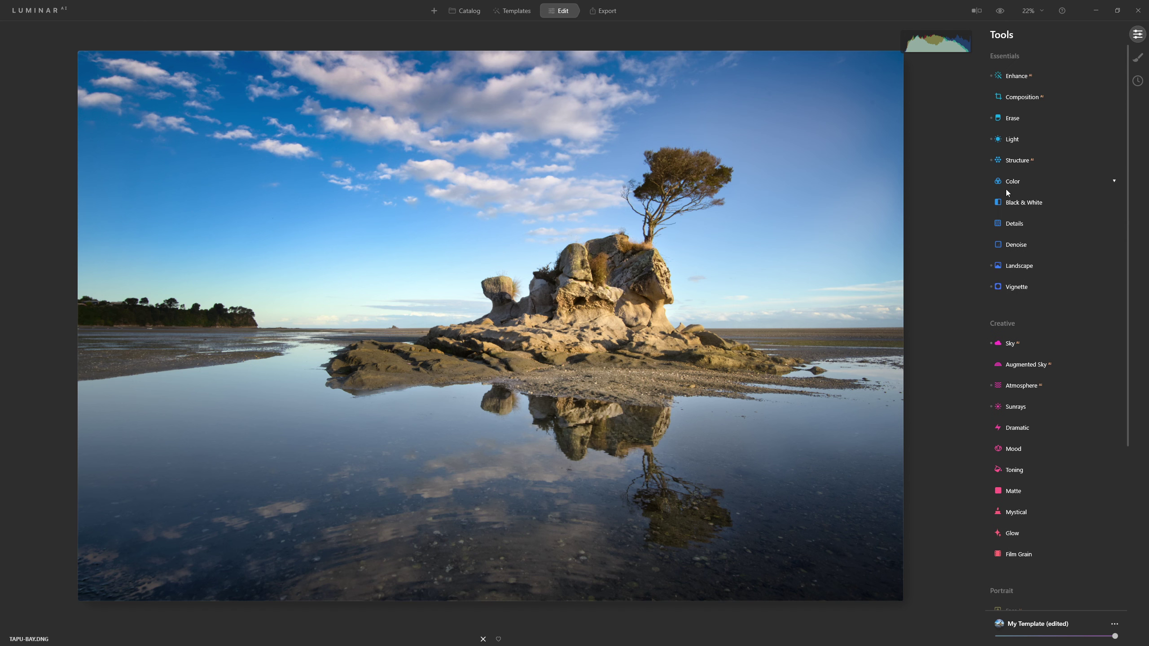
left_click(1009, 185)
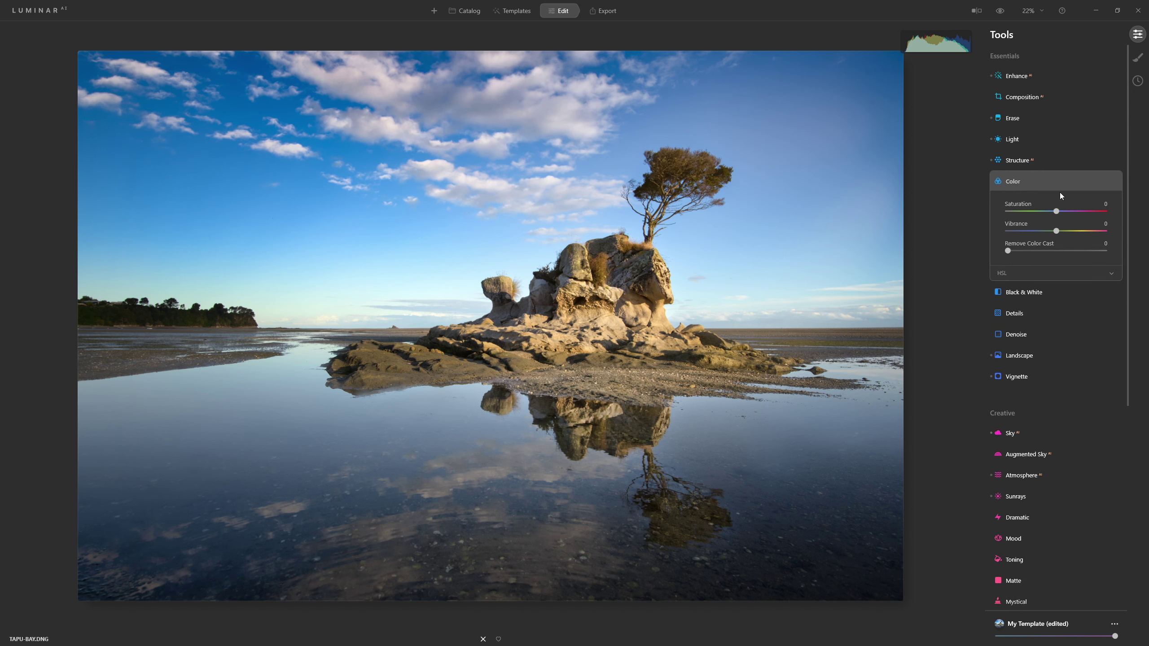
left_click_drag(1056, 212, 1035, 217)
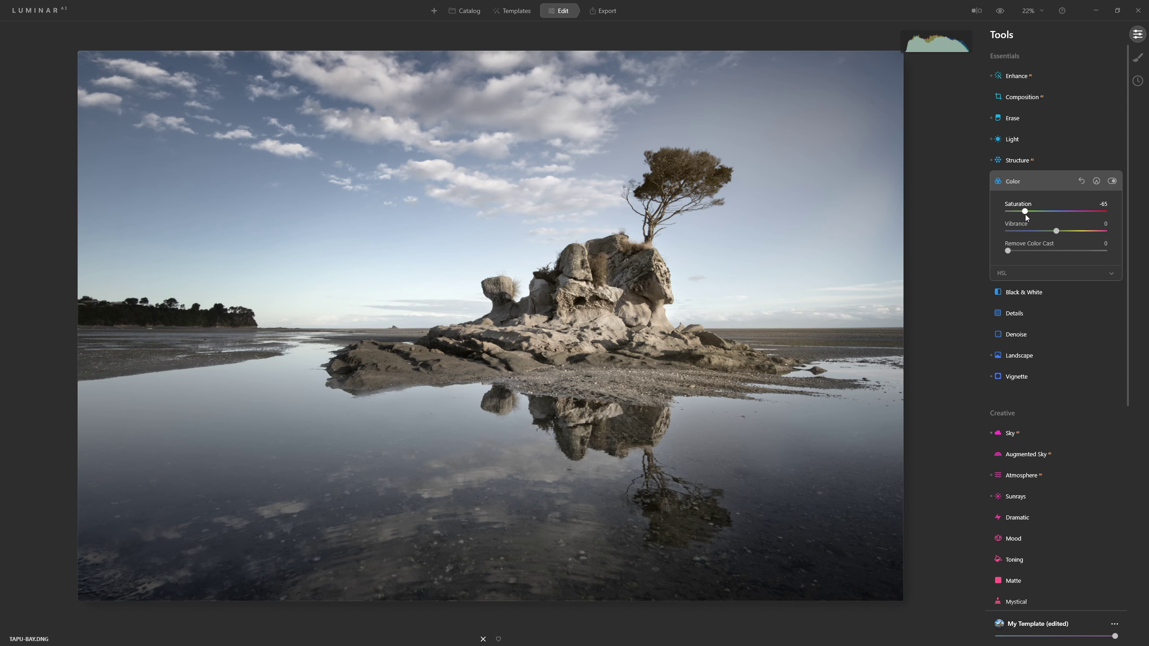
double_click(1025, 211)
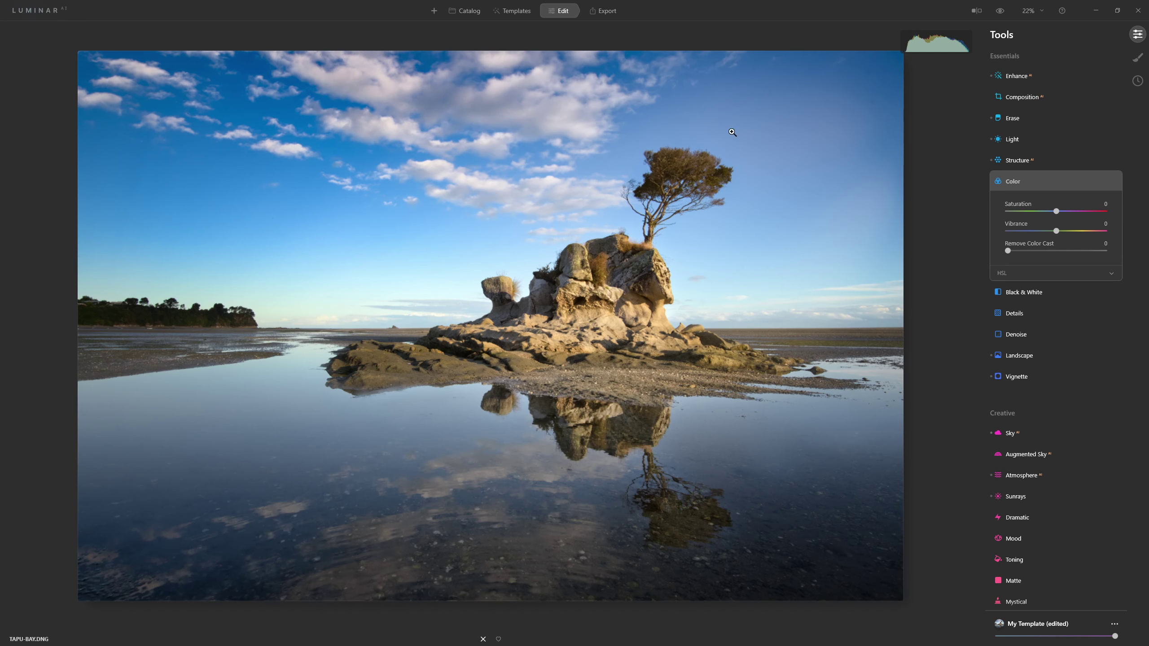
Step: Try stronger desaturation of the blues in the Color tool's HSL settings and settle on a Blue saturation of -22
left_click(1003, 274)
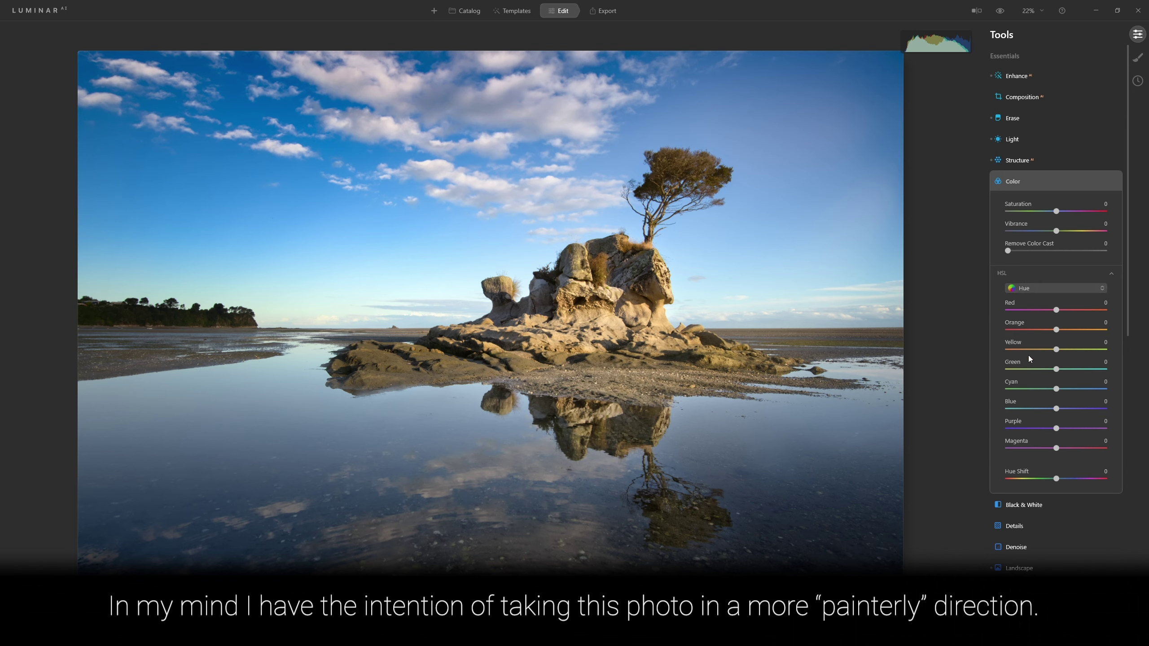
left_click(1027, 286)
left_click(1046, 318)
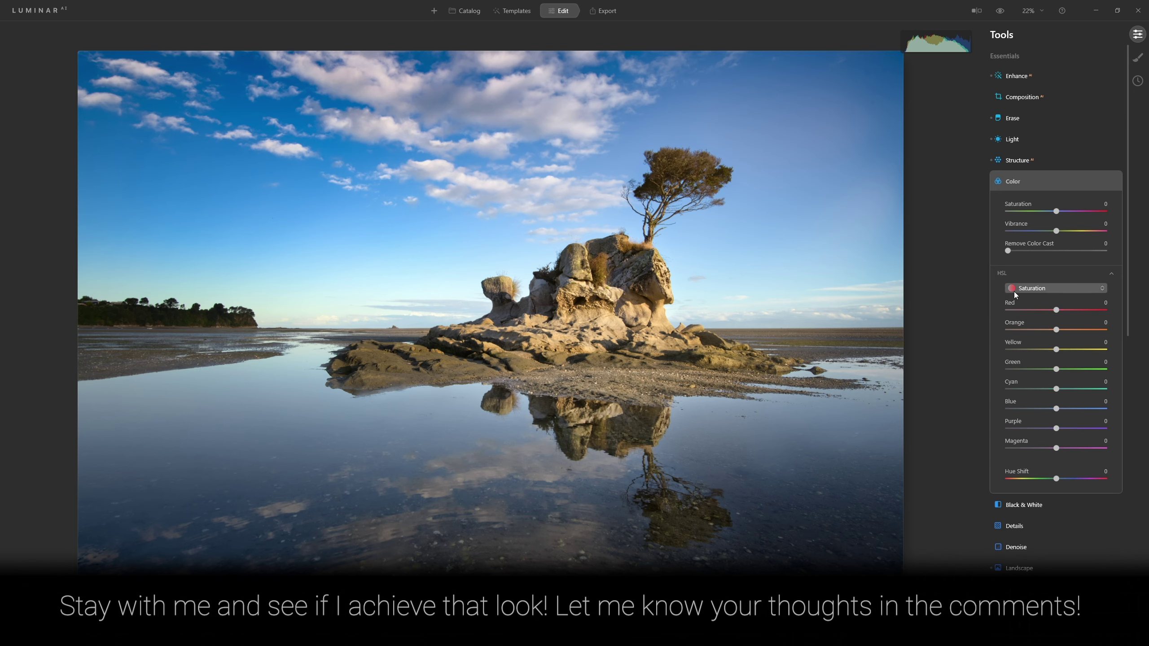
left_click_drag(1058, 410, 1038, 413)
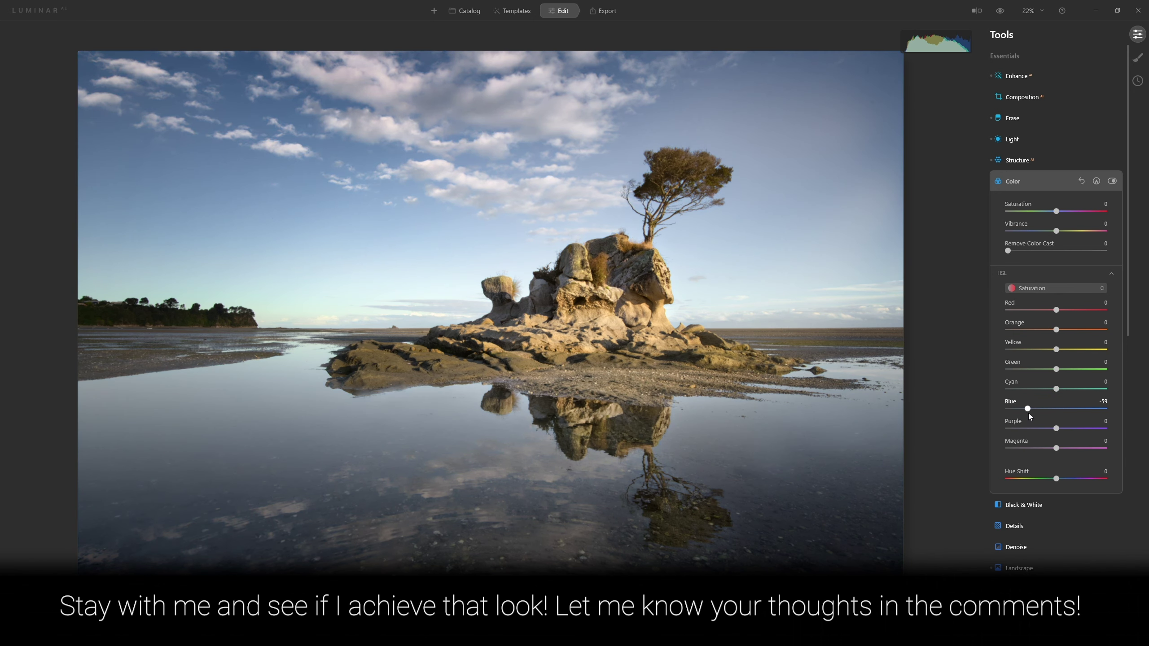
mouse_move(1034, 415)
left_mouse_down()
mouse_move(989, 407)
mouse_move(1013, 412)
left_mouse_up()
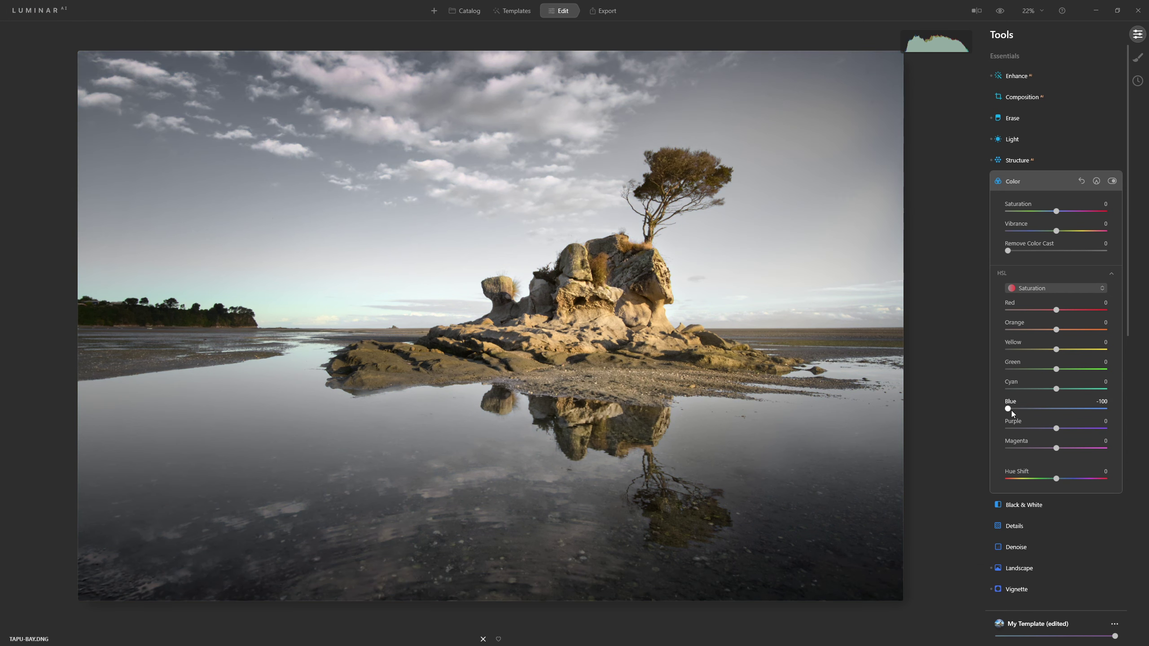
left_click_drag(1013, 412, 1060, 411)
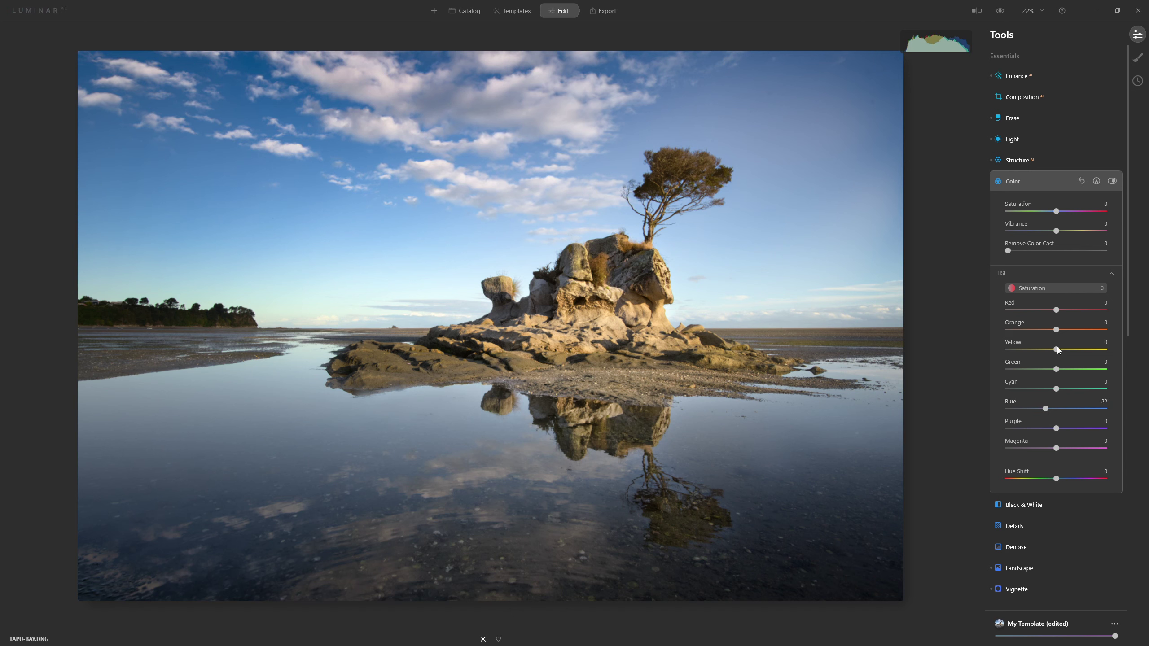
Step: Darken the blues by setting the HSL Blue luminance to -48
left_click(1059, 288)
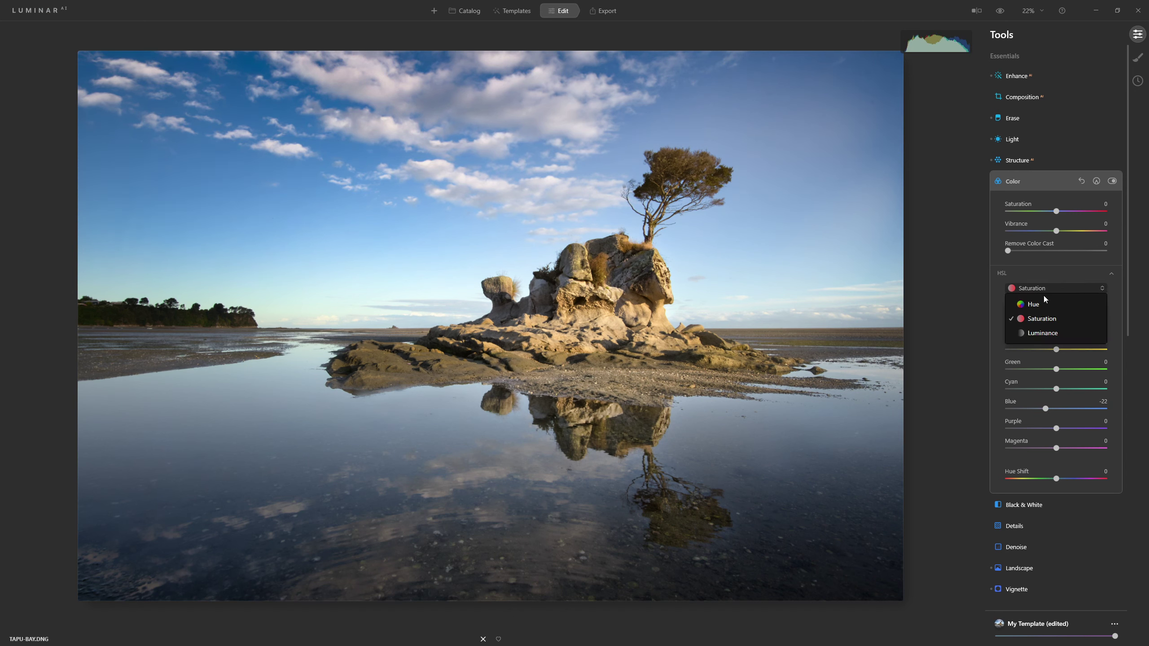
left_click(1054, 332)
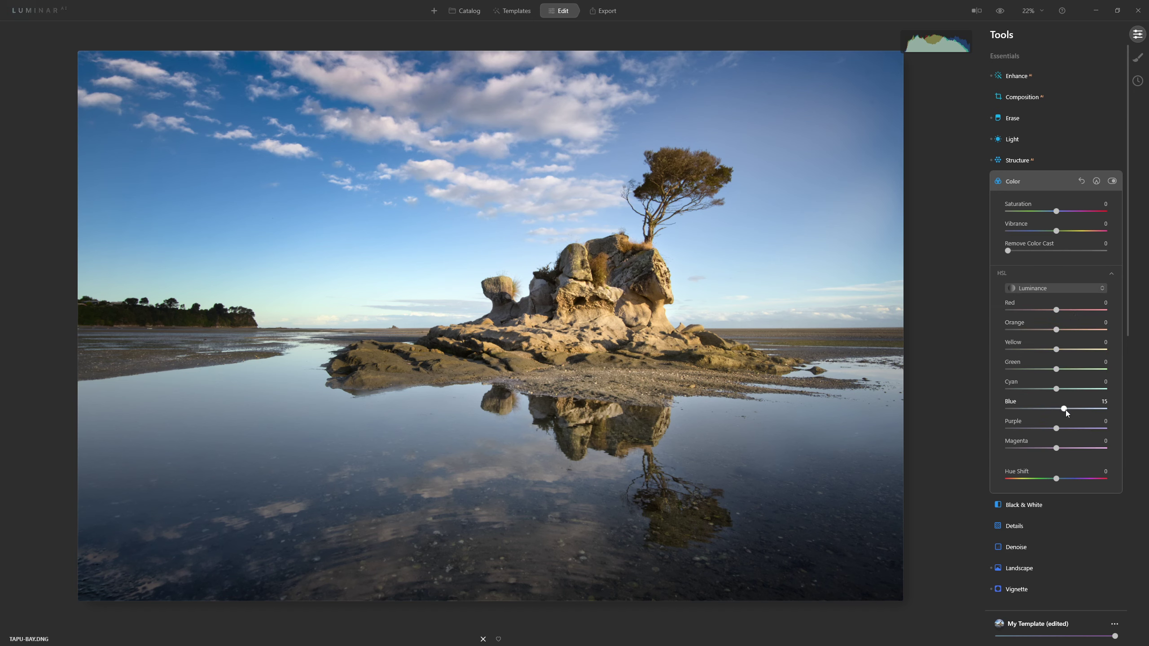
left_click_drag(1084, 412, 1030, 417)
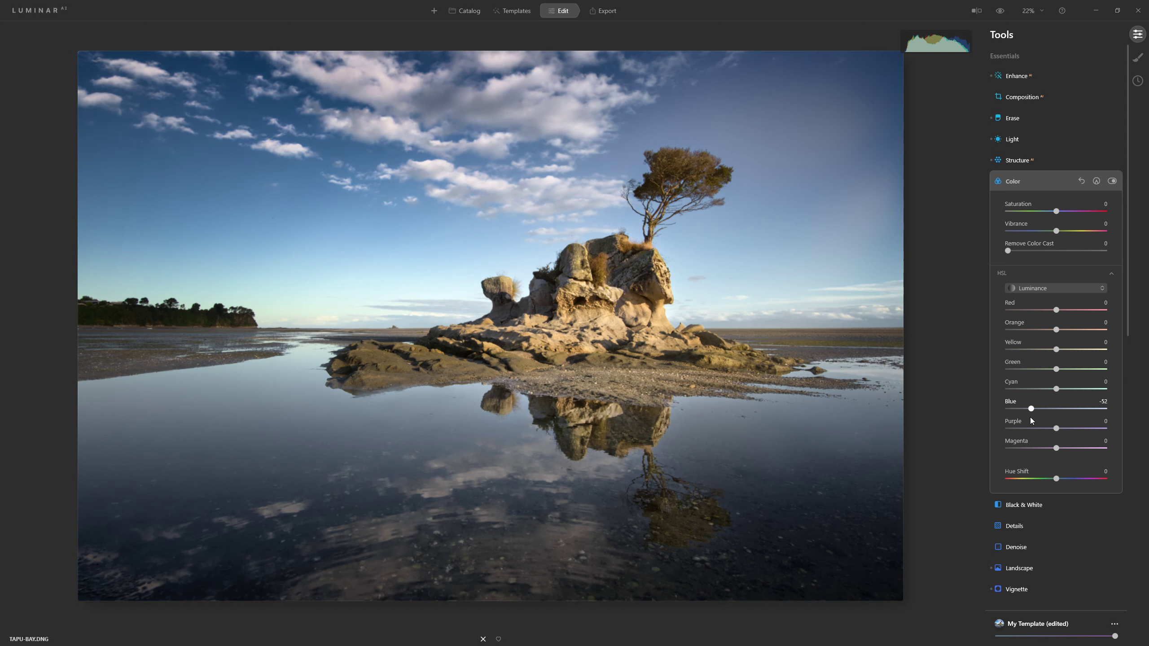
left_click_drag(1029, 417, 1036, 417)
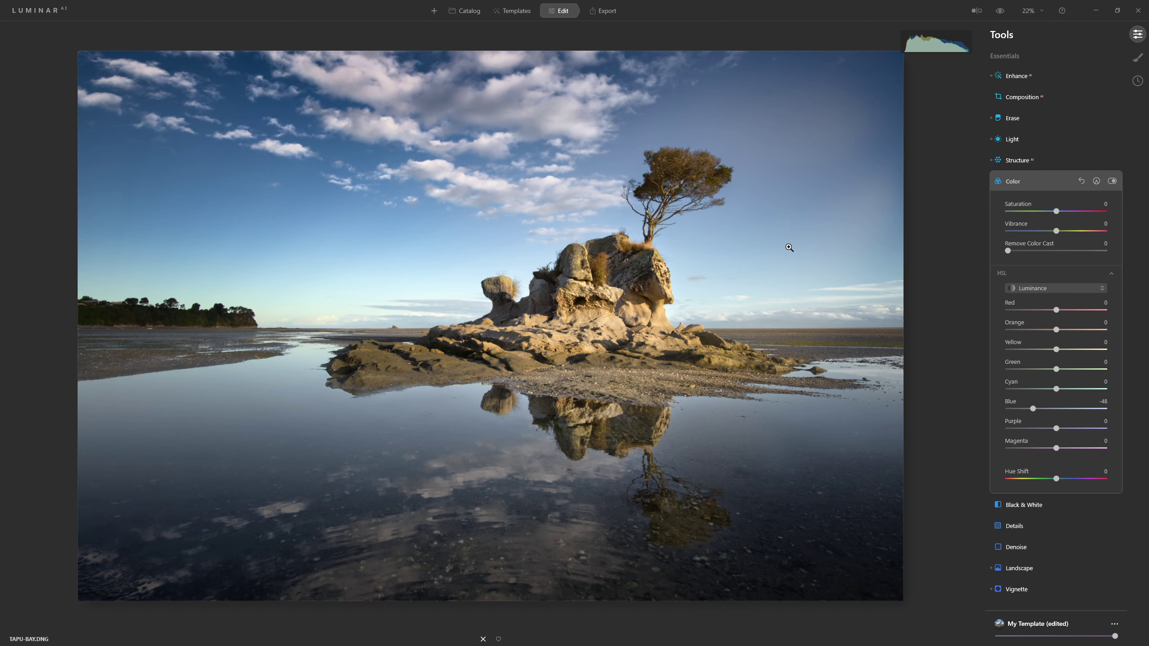
Step: Adjust the HSL Blue saturation to -17 and close the Color tool
left_click(1049, 289)
left_click(1036, 316)
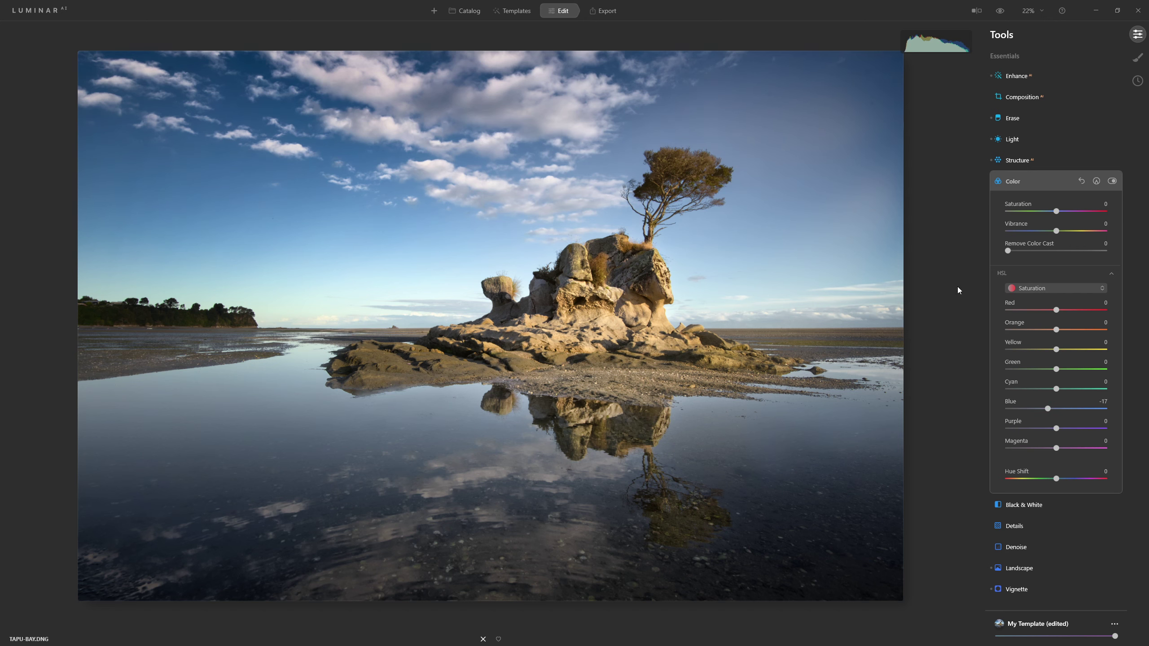
left_click(1032, 188)
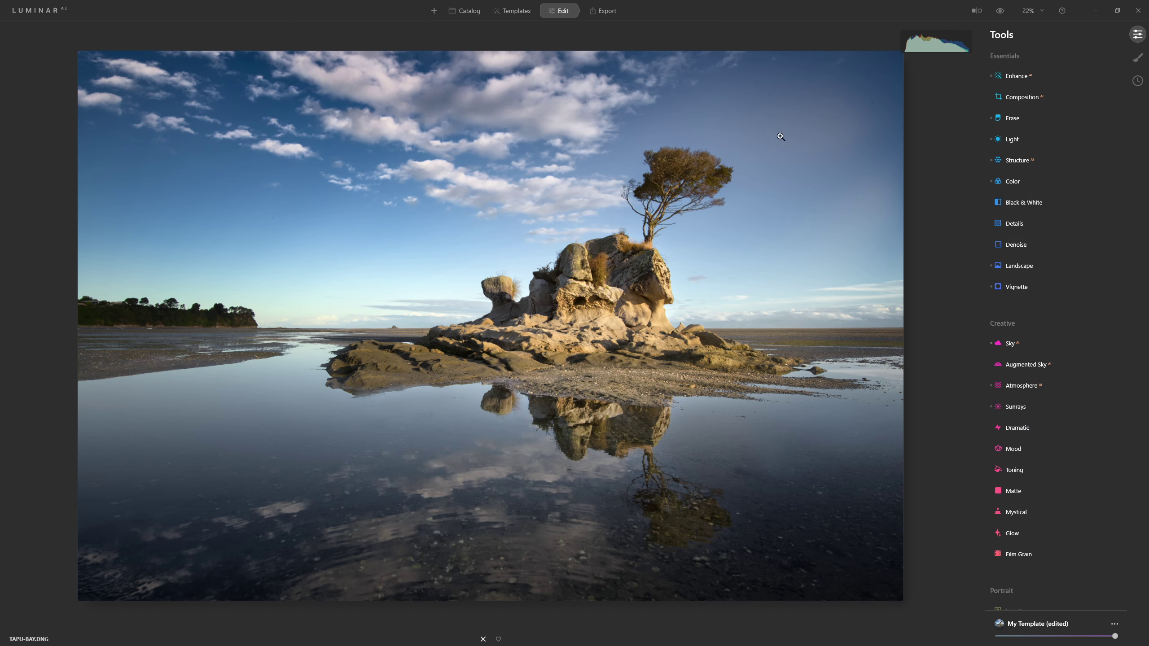
Step: Turn off the Sunrays effect and close its settings
left_click(1033, 404)
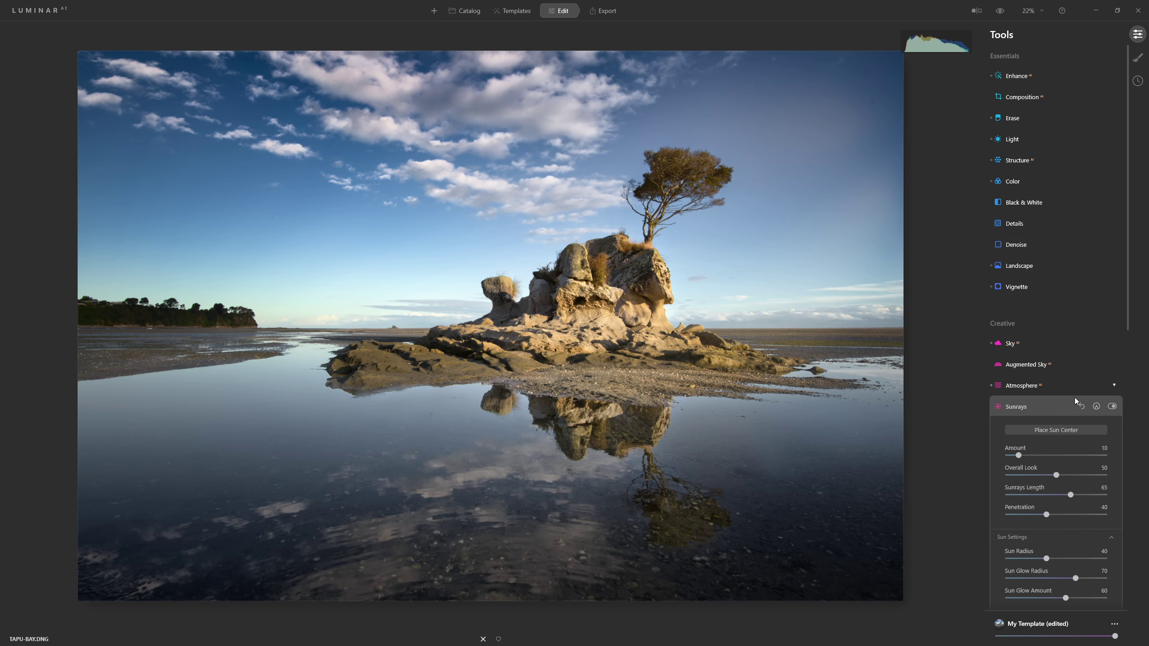
left_click(1111, 260)
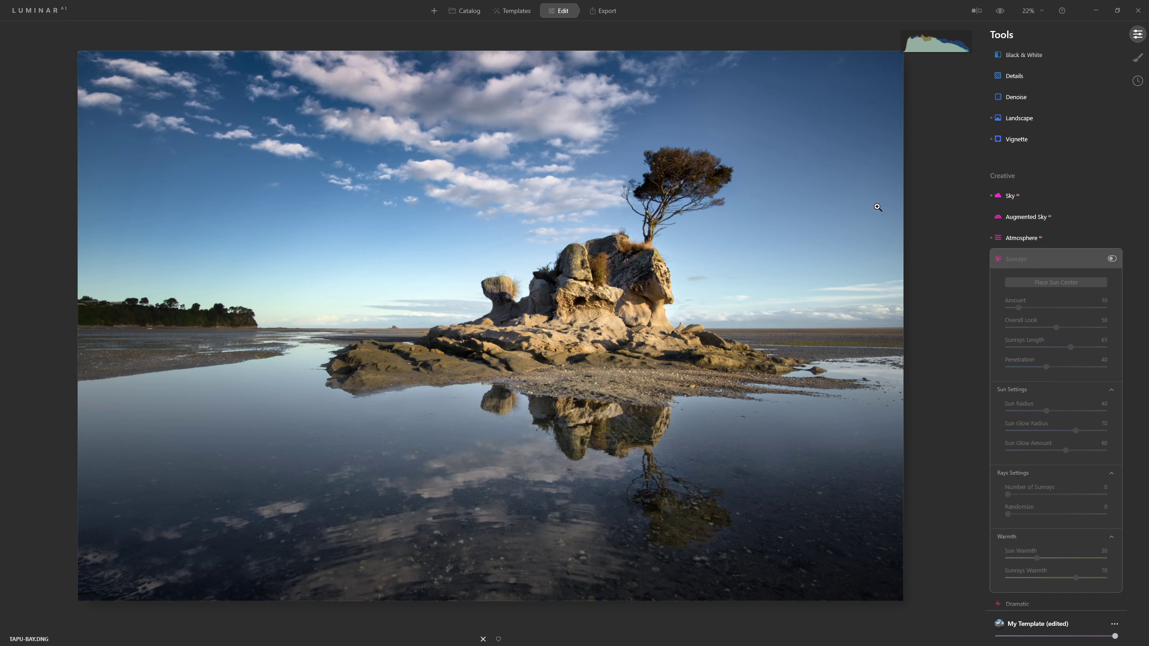
left_click(1073, 262)
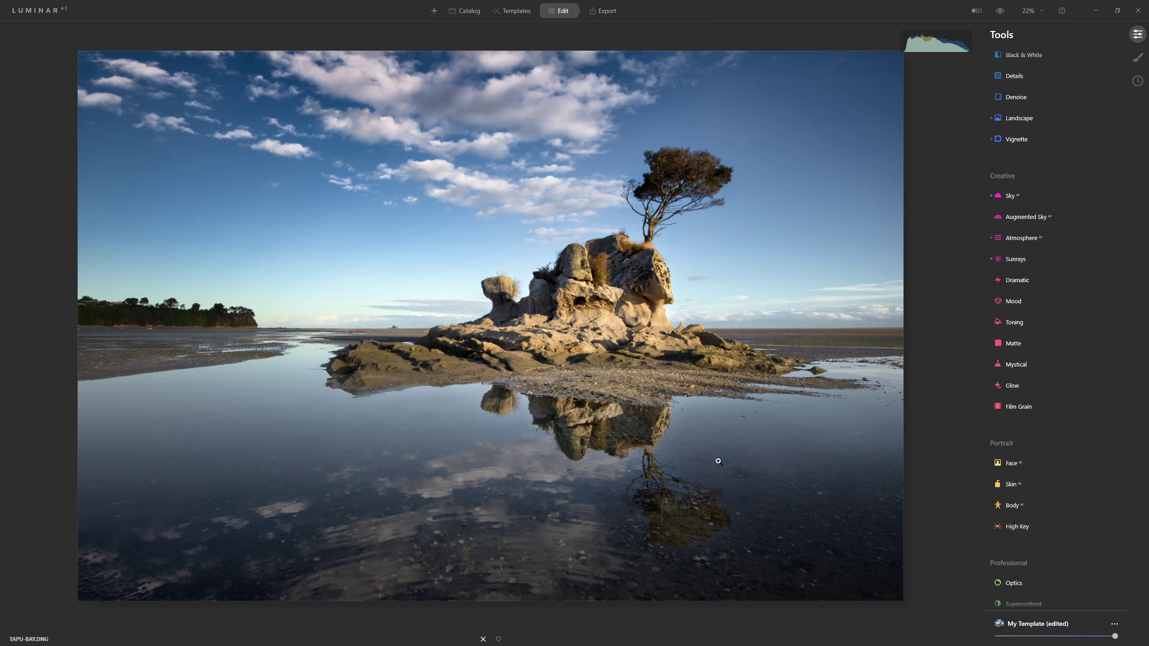
Step: Try the Soft Focus, Glow and Orton Effect types of the Glow tool at an amount of 58
left_click(1021, 384)
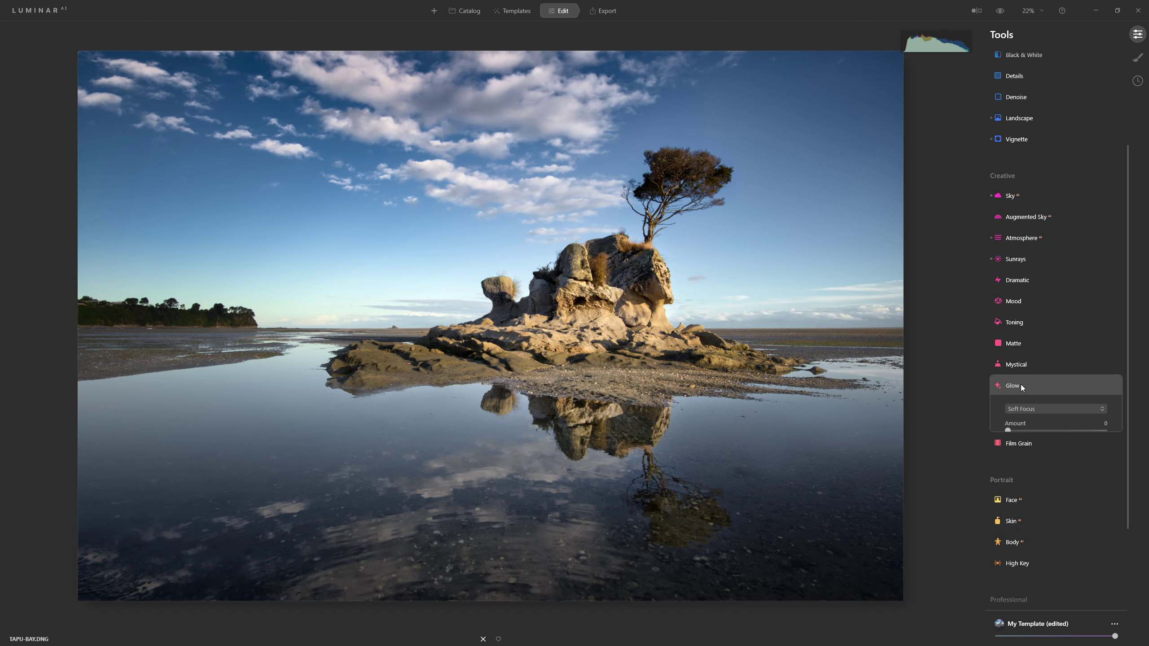
left_click_drag(1007, 431, 1046, 426)
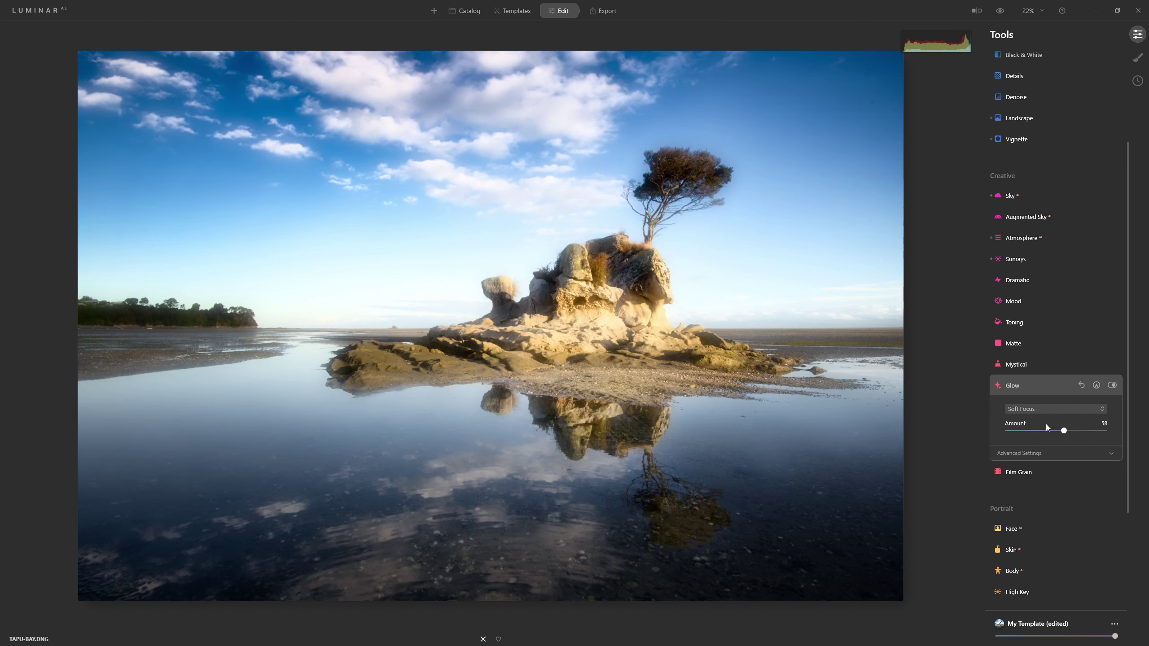
left_click(1064, 410)
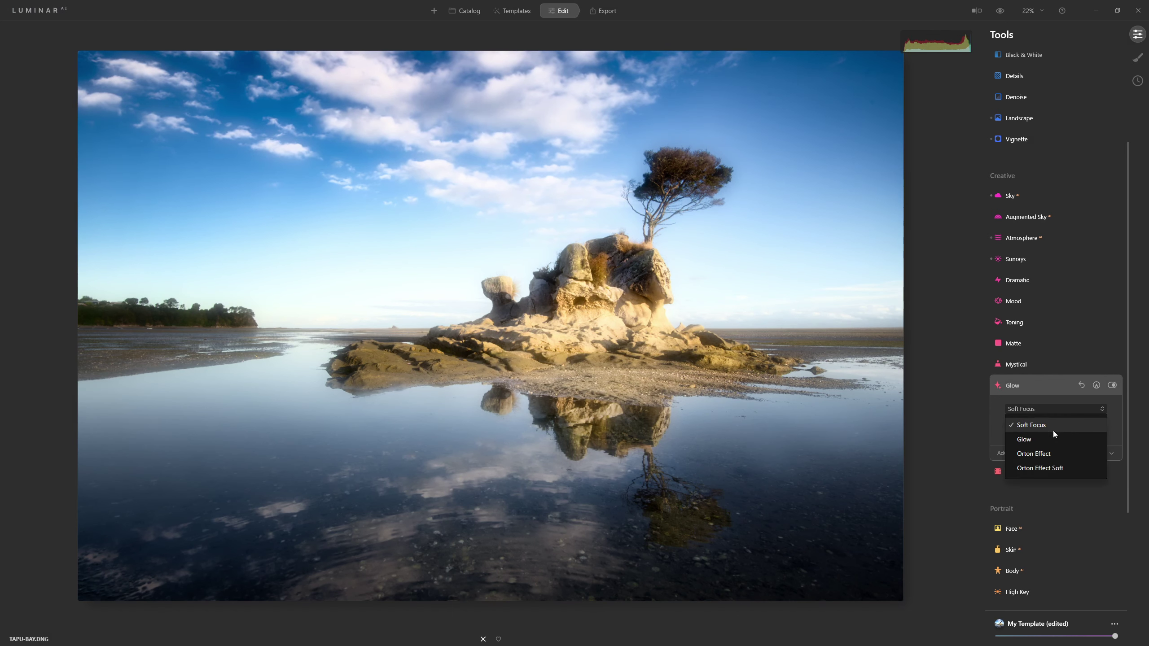
left_click(1049, 438)
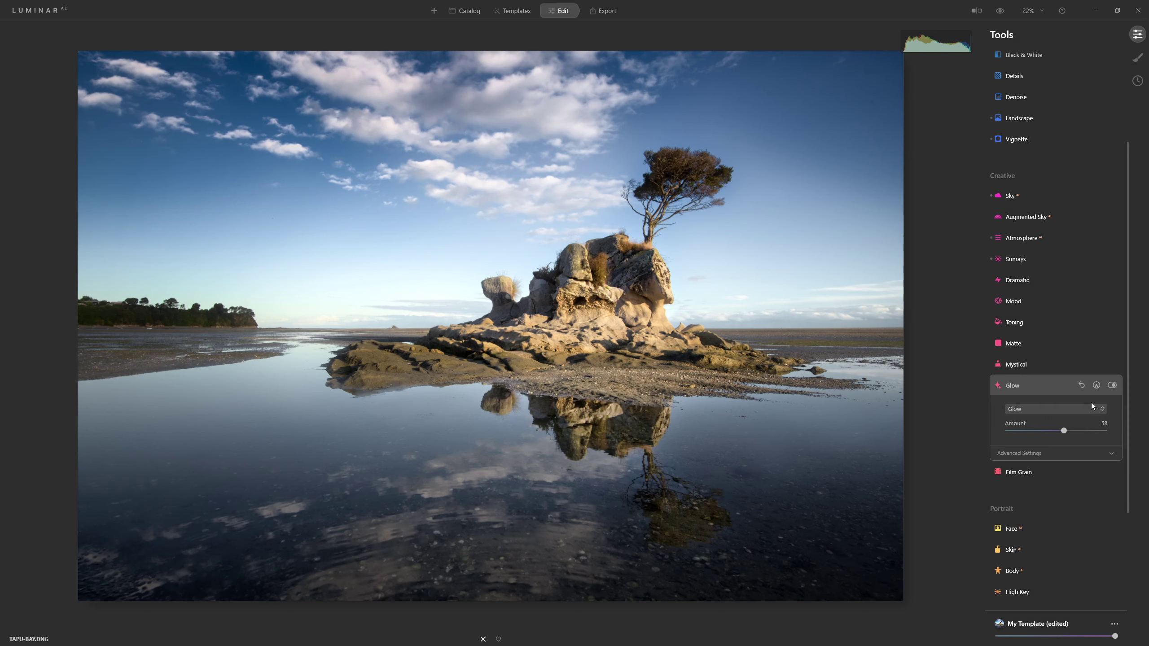
left_click(1109, 386)
left_click(1109, 387)
left_click(1058, 412)
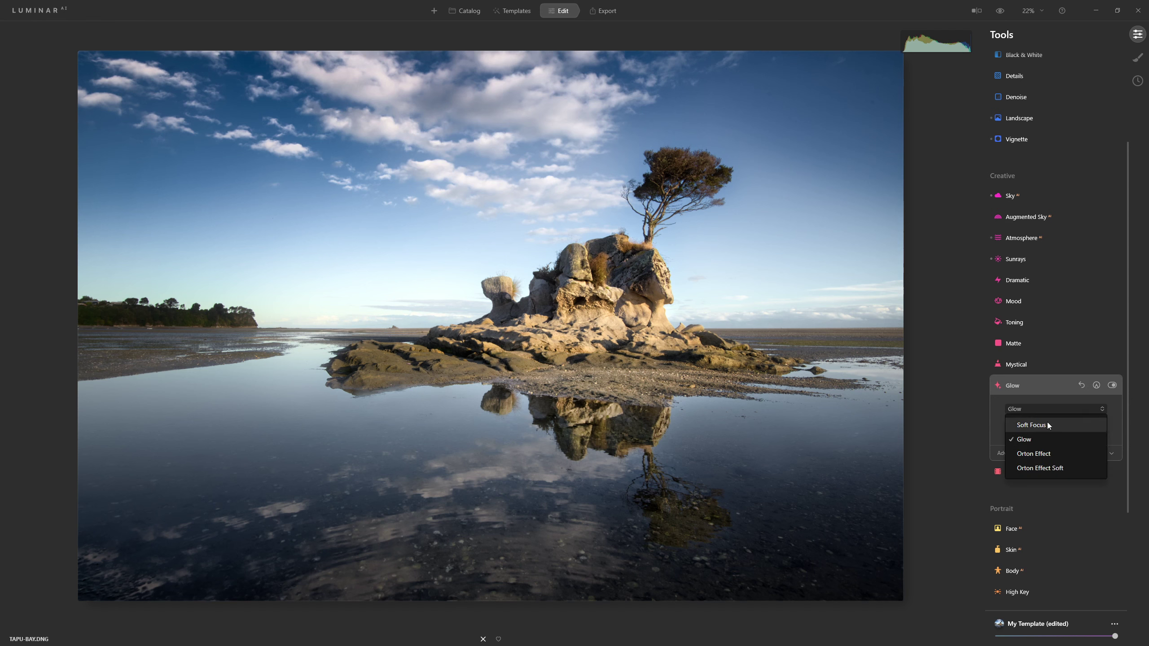
left_click(1036, 453)
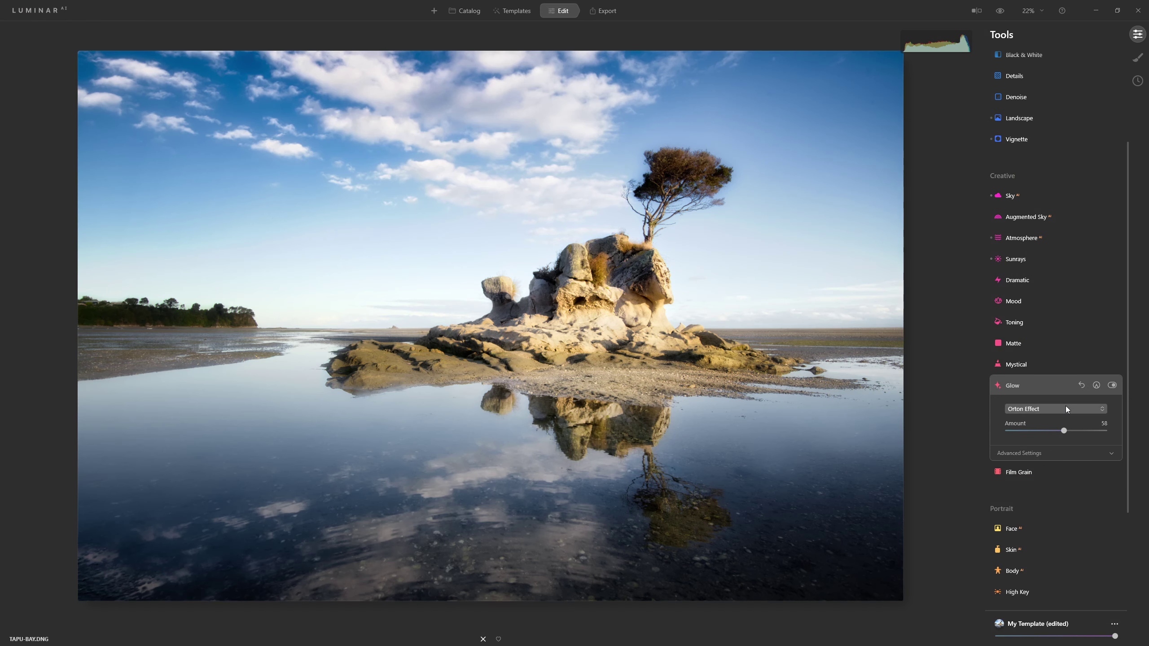
Step: Set the Glow type to Orton Effect Soft with an amount of 12, comparing the image with and without the effect
left_click(1066, 407)
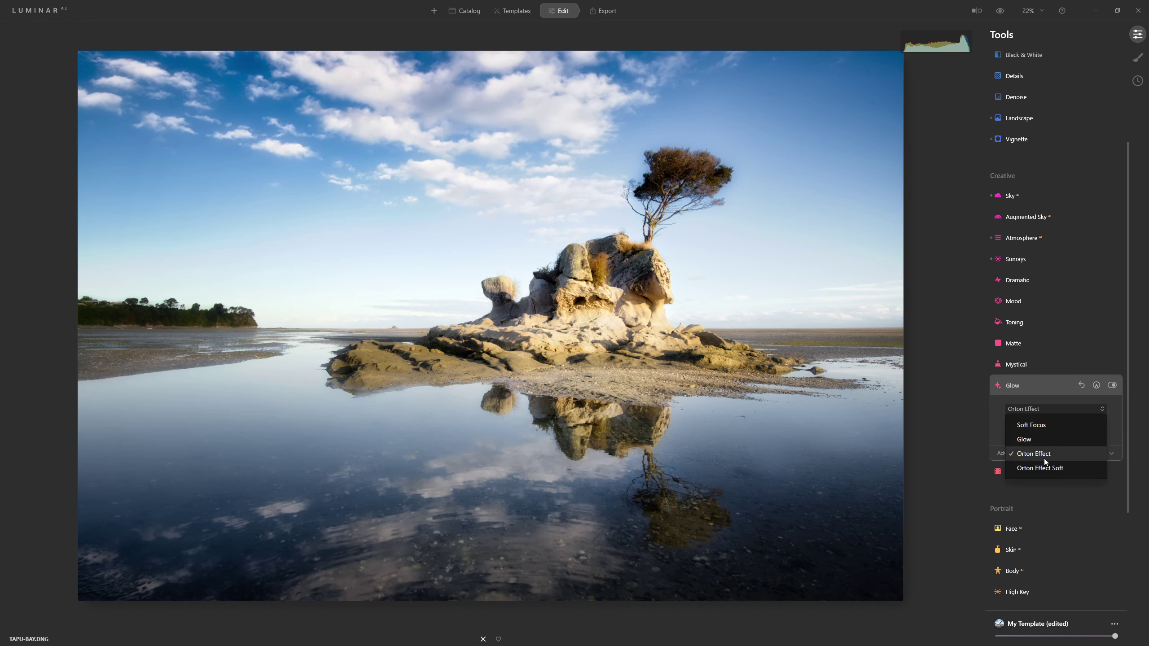
left_click(1042, 469)
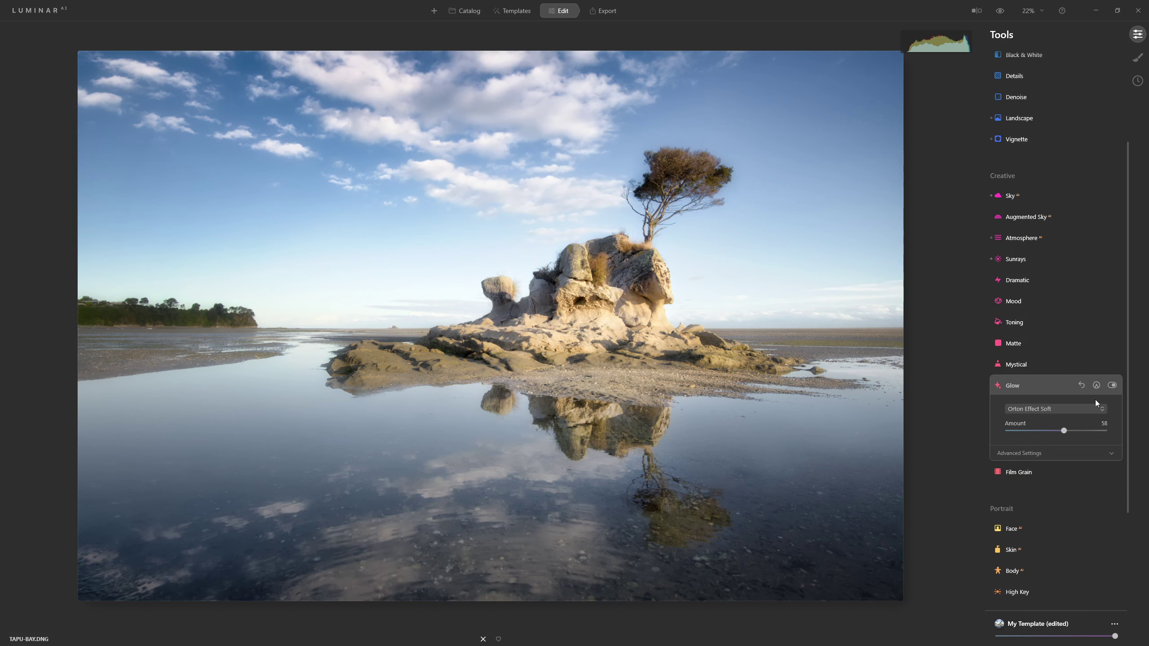
left_click(1113, 385)
left_click(1112, 385)
left_click_drag(1027, 433, 1021, 433)
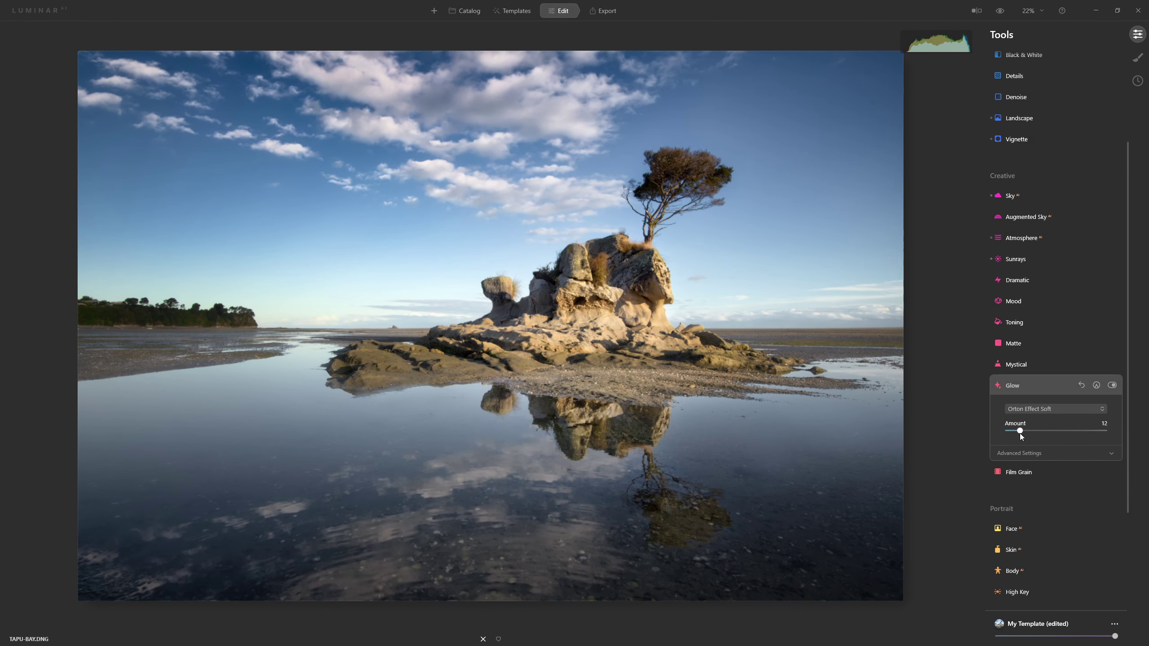
left_click(1113, 387)
left_click(1113, 386)
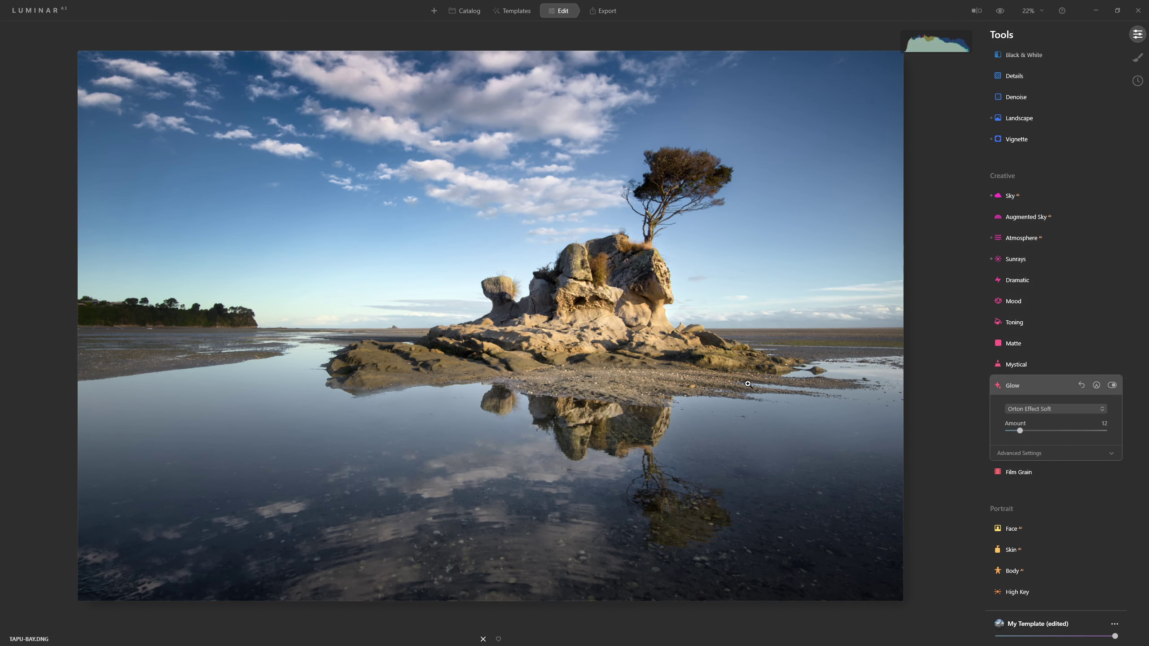
Step: Apply the Mystical effect at an amount of 100 and set its shadows to 69
left_click(1013, 367)
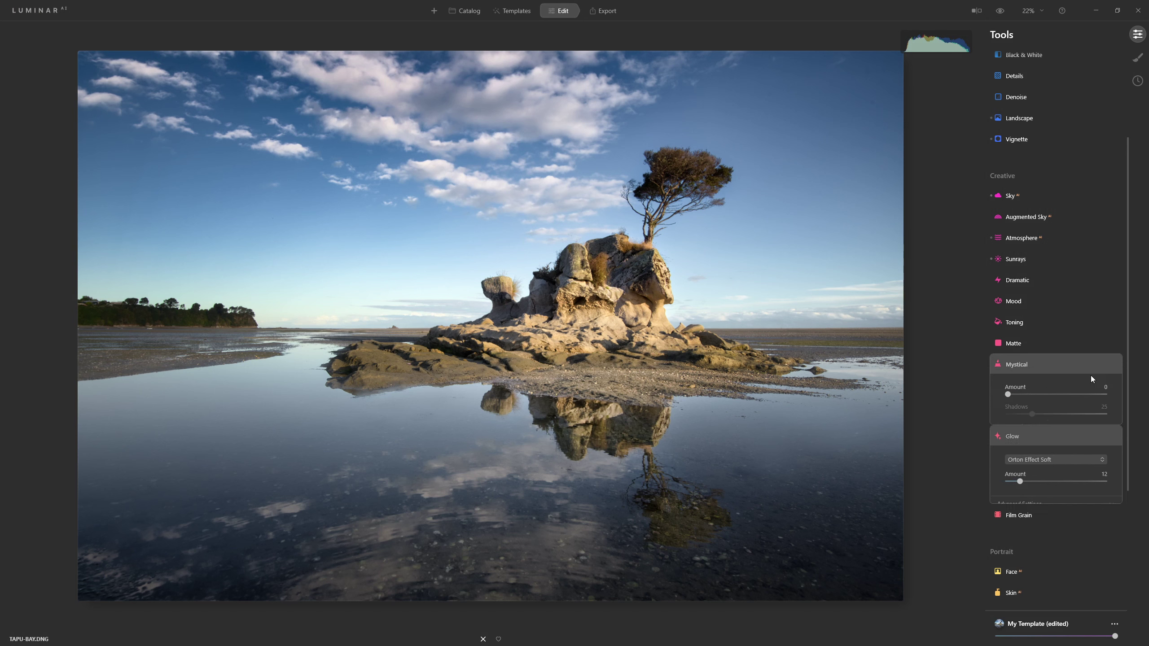
left_click_drag(1008, 395, 1030, 395)
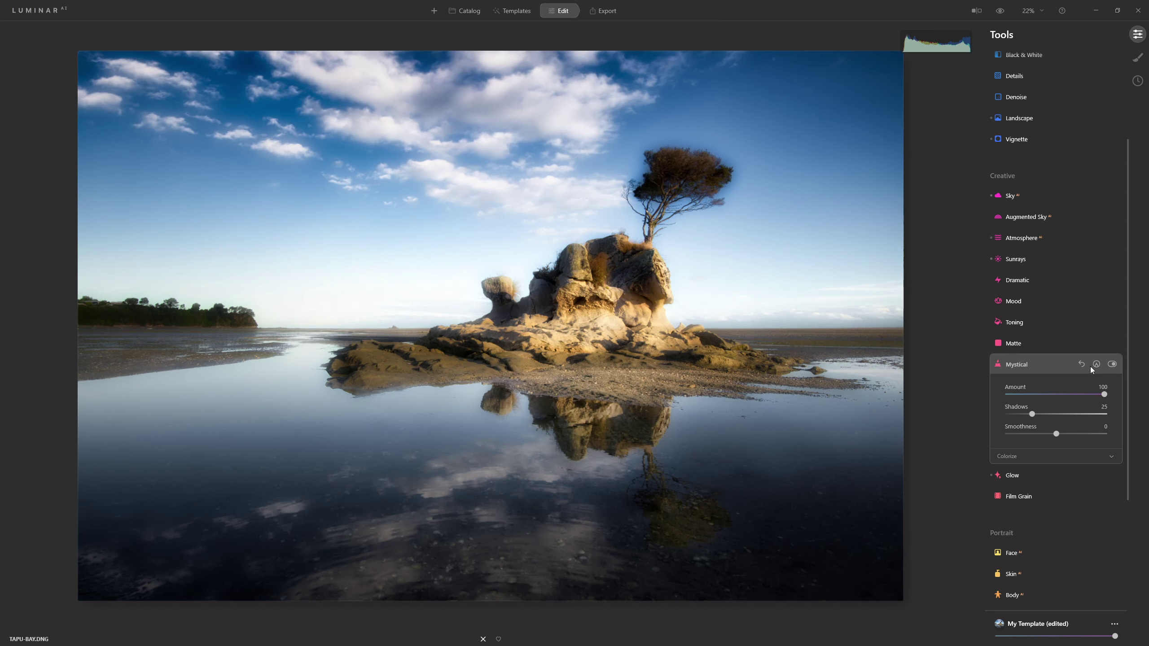
left_click_drag(1031, 414, 1039, 414)
left_click_drag(1073, 419, 1066, 419)
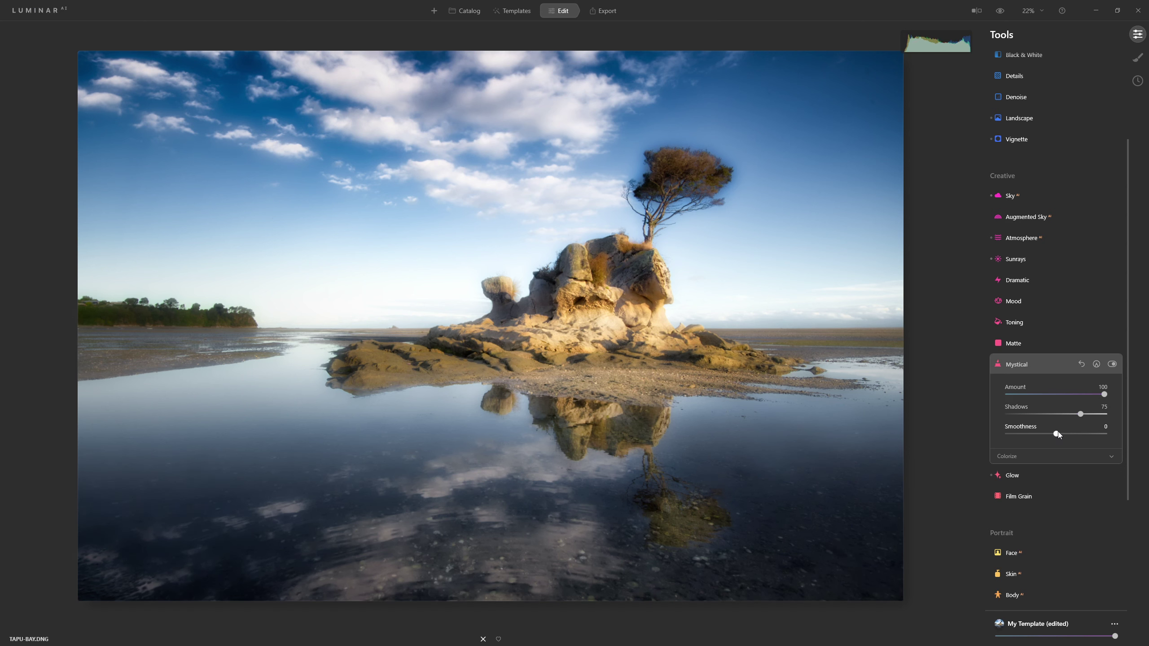
left_click_drag(1047, 416, 1074, 414)
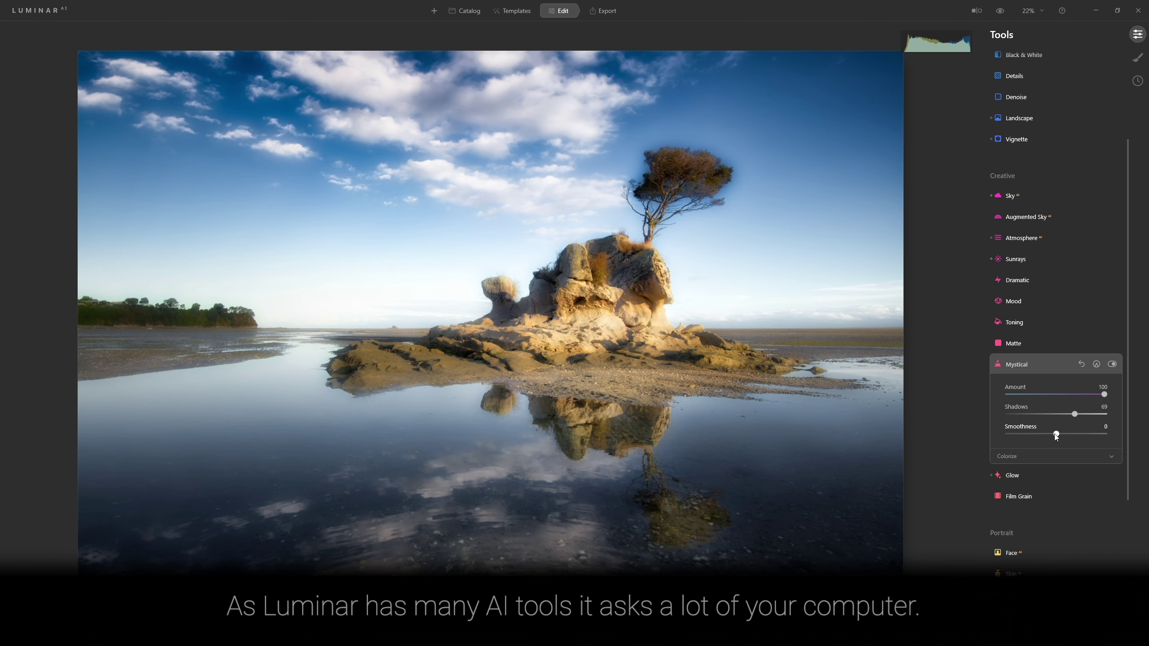
Step: Set the Mystical Colorize saturation to -21 and warmth to 10, and reduce the effect's amount to 61
left_click(1046, 456)
double_click(1008, 390)
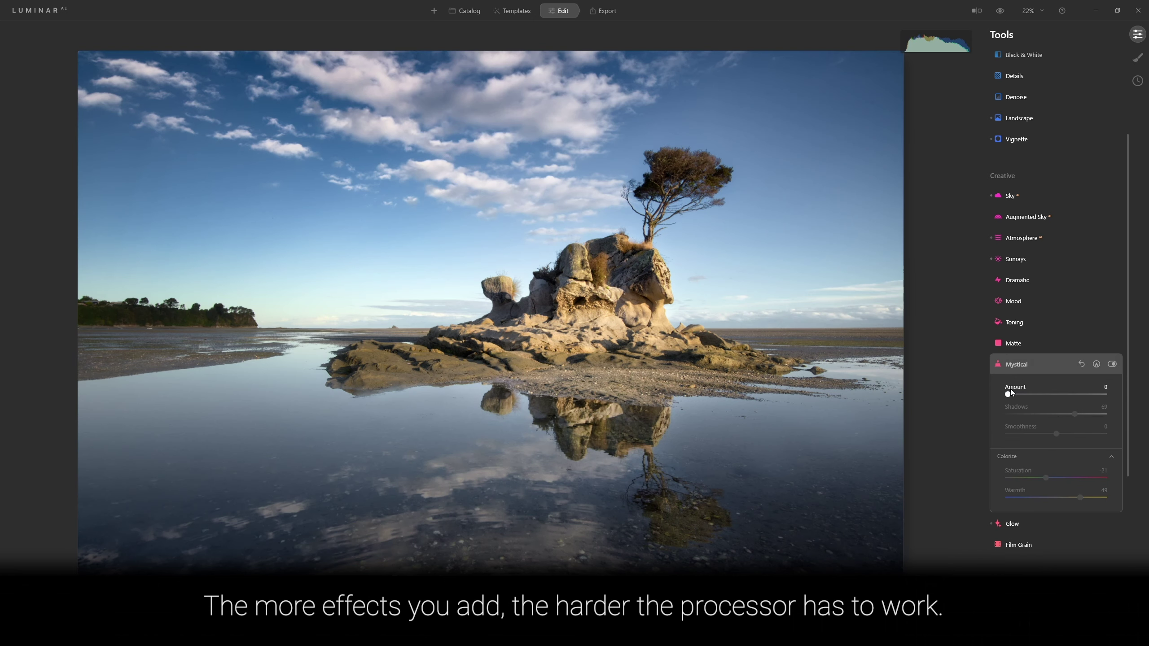
left_click_drag(1009, 395, 1020, 397)
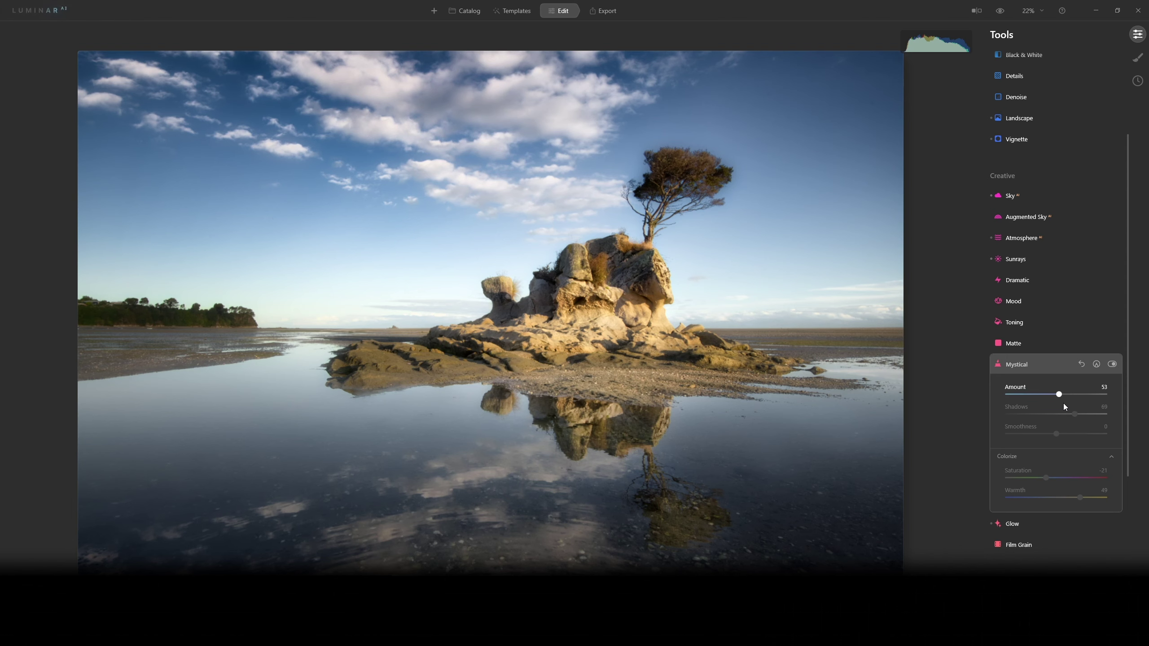
left_click_drag(1080, 497, 1061, 498)
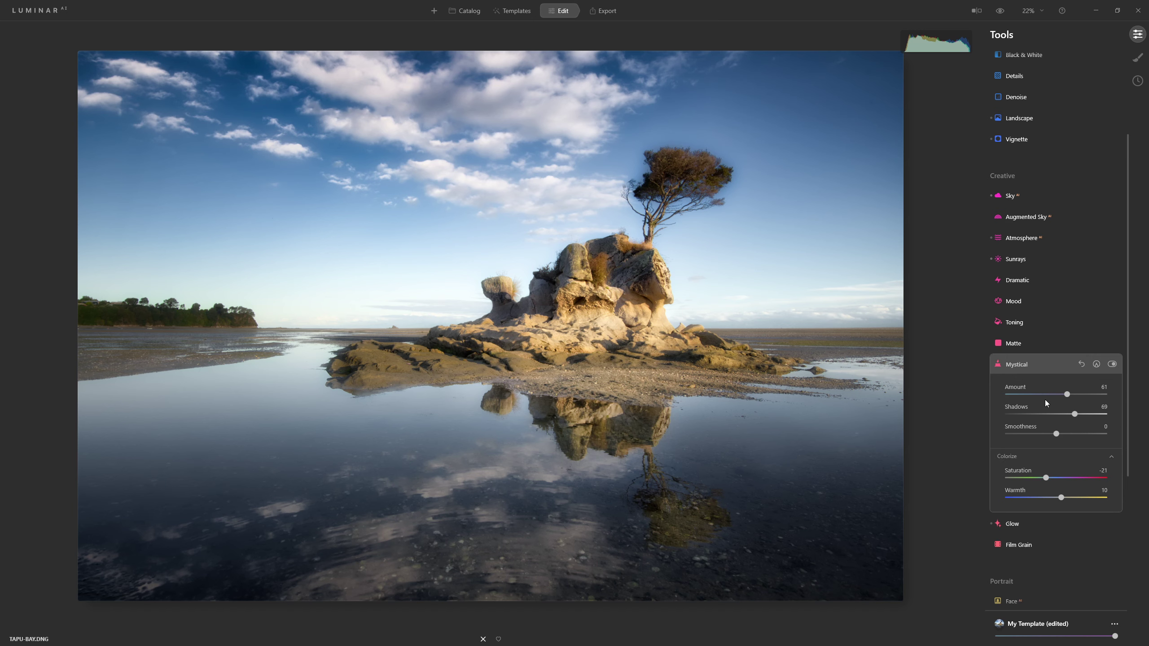
Step: Erase the Mystical effect from the tree and rocks using a paint mask eraser with radius 220 and opacity 50
left_click(1096, 364)
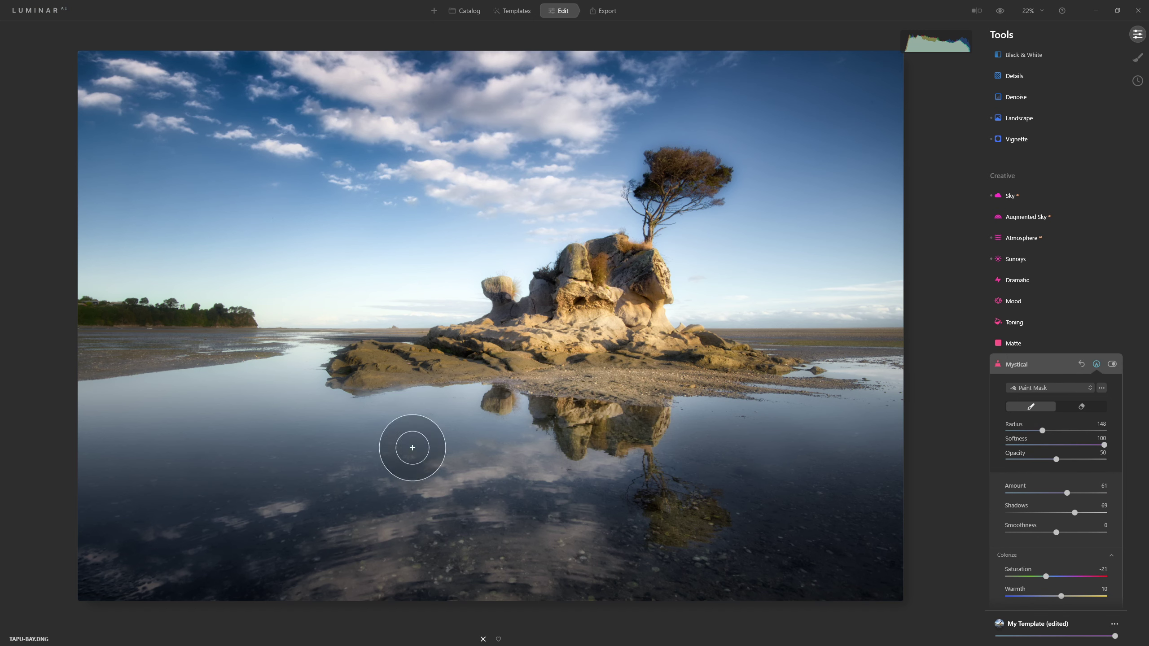
left_click(1086, 407)
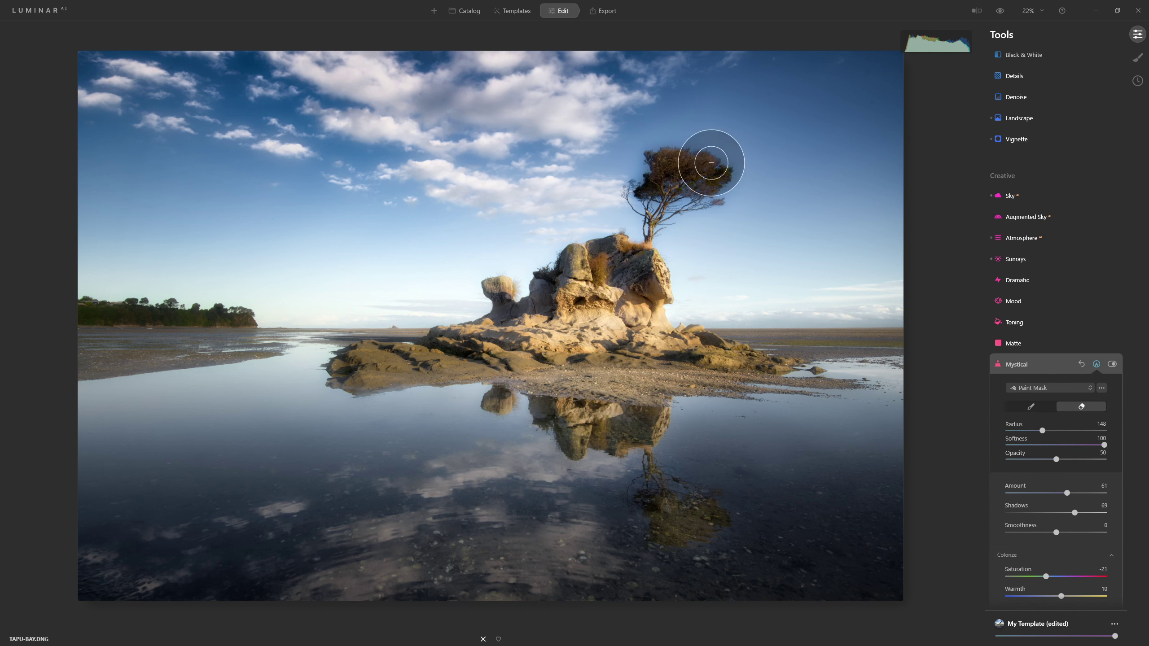
mouse_move(666, 182)
left_mouse_down()
mouse_move(642, 211)
mouse_move(659, 231)
mouse_move(722, 225)
mouse_move(734, 169)
mouse_move(669, 157)
mouse_move(641, 179)
mouse_move(635, 217)
mouse_move(691, 205)
mouse_move(661, 203)
mouse_move(689, 211)
left_mouse_up()
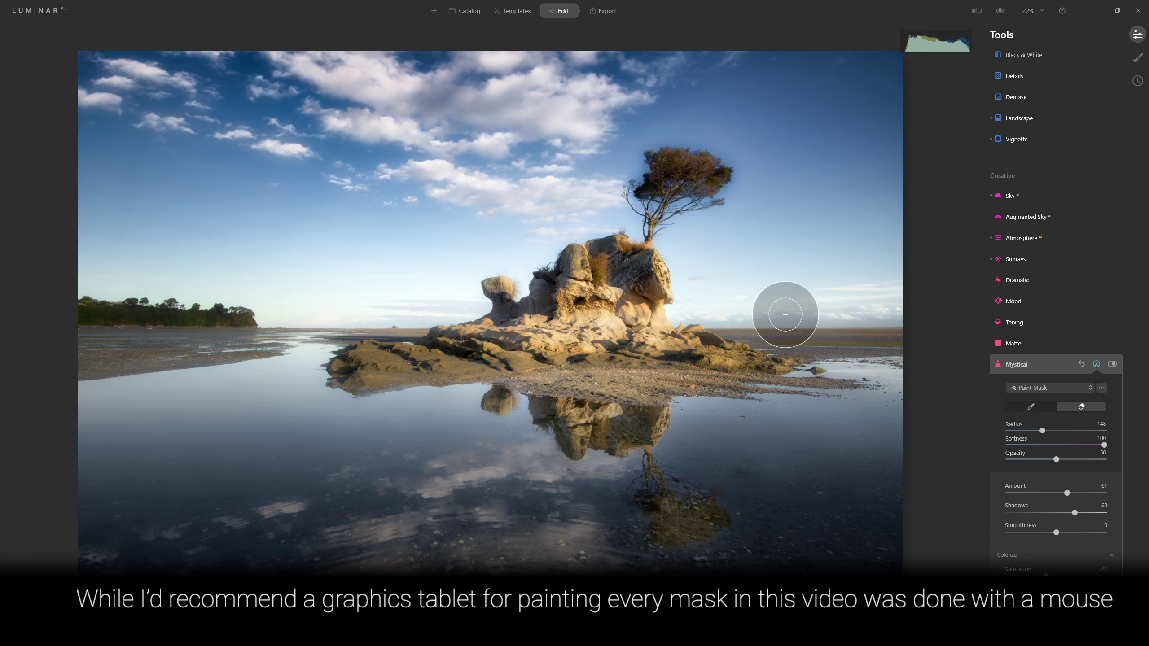
key("bracketright")
key("bracketright")
key("bracketright")
key("bracketright")
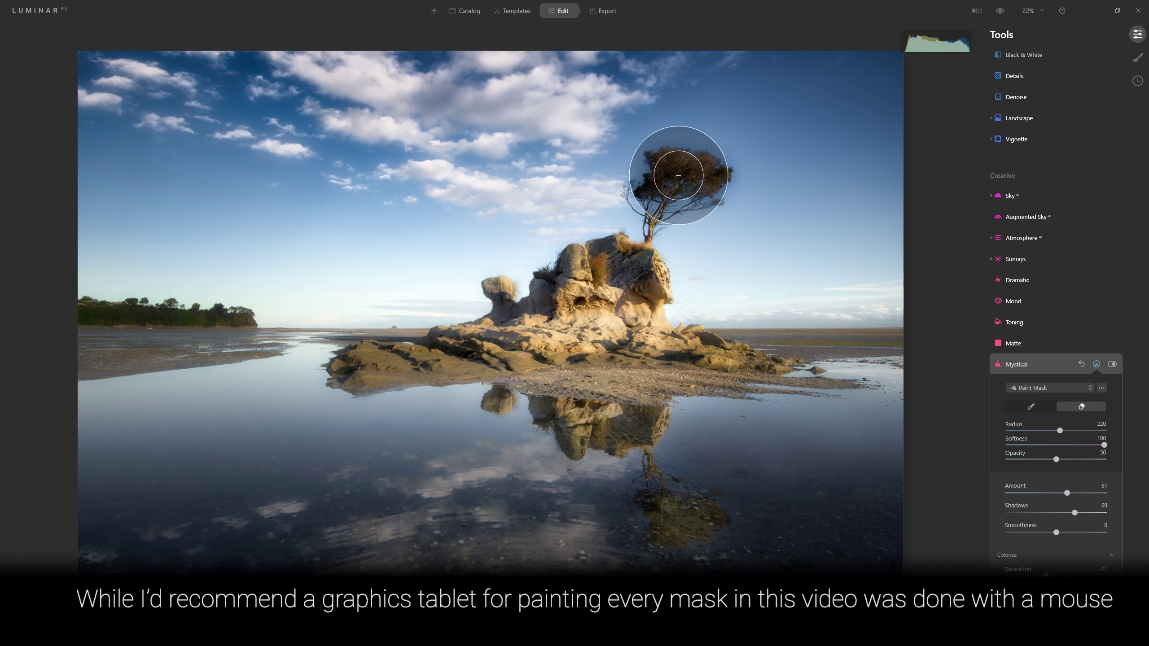
mouse_move(679, 179)
left_mouse_down()
mouse_move(601, 282)
mouse_move(528, 292)
mouse_move(528, 309)
mouse_move(341, 369)
mouse_move(653, 377)
mouse_move(535, 315)
mouse_move(528, 340)
mouse_move(578, 403)
mouse_move(641, 414)
mouse_move(656, 351)
mouse_move(776, 387)
mouse_move(585, 331)
mouse_move(755, 369)
left_mouse_up()
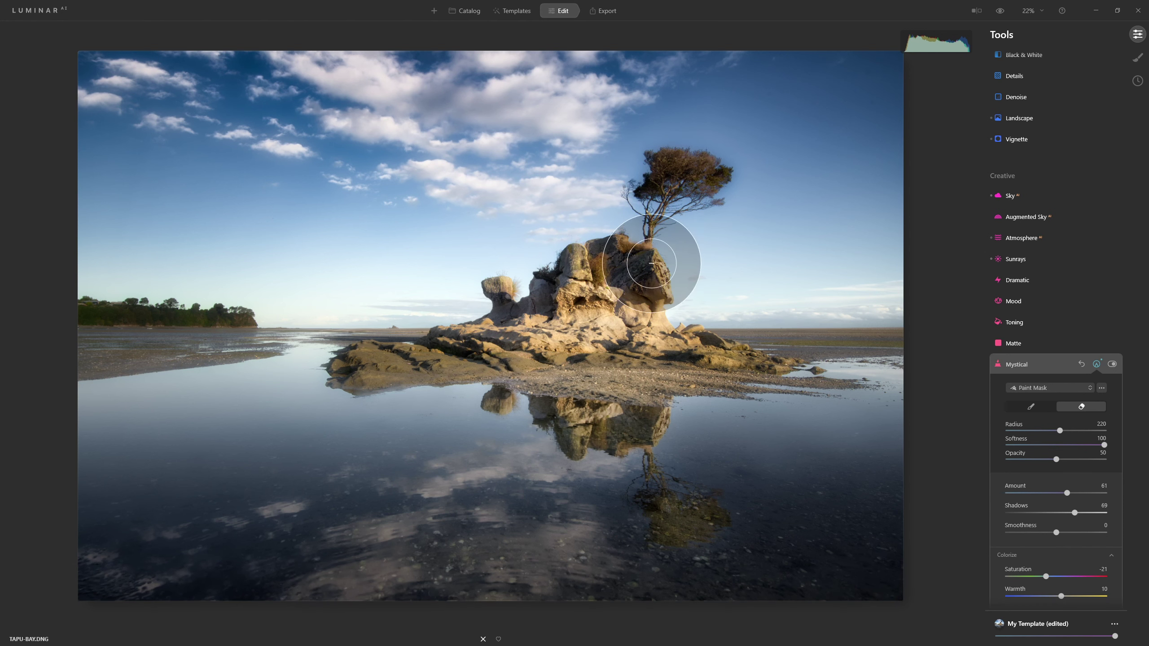
Step: Erase some Mystical effect from the distant headland with radius 400 and opacity 24, then compare with the effect off and on
left_click(1032, 459)
left_click_drag(1060, 431, 1106, 430)
mouse_move(108, 306)
left_mouse_down()
mouse_move(410, 295)
mouse_move(757, 303)
mouse_move(840, 272)
mouse_move(628, 265)
mouse_move(744, 269)
mouse_move(658, 224)
mouse_move(149, 261)
mouse_move(497, 264)
mouse_move(149, 368)
mouse_move(789, 443)
mouse_move(397, 423)
mouse_move(808, 514)
mouse_move(930, 367)
mouse_move(162, 312)
left_mouse_up()
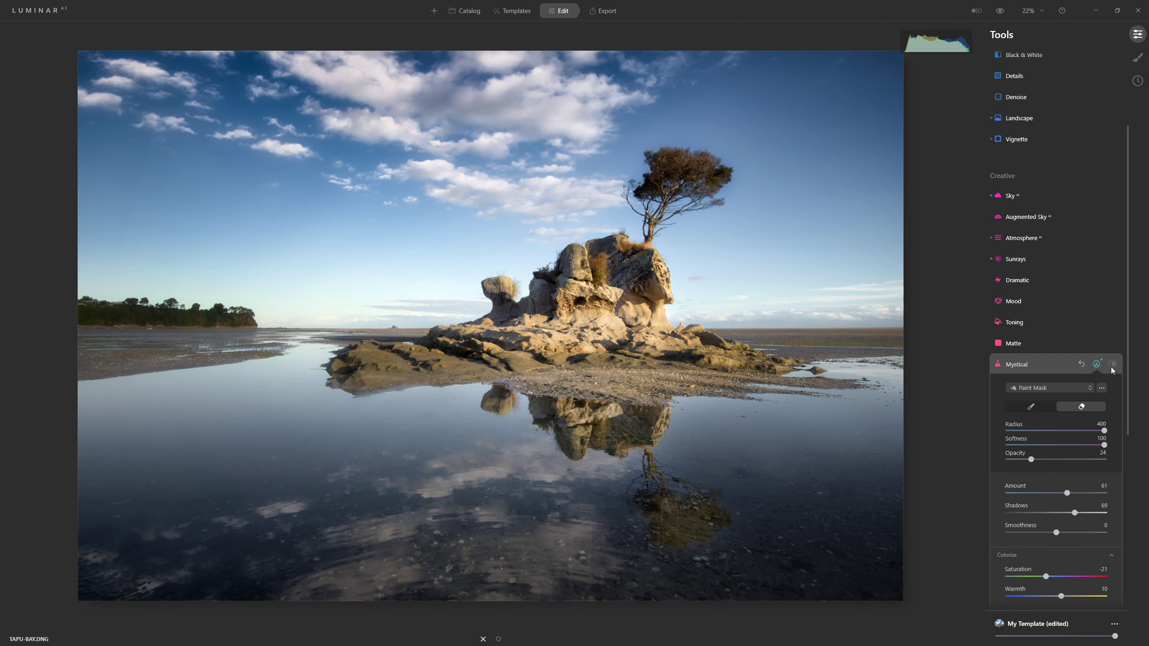
left_click(1112, 366)
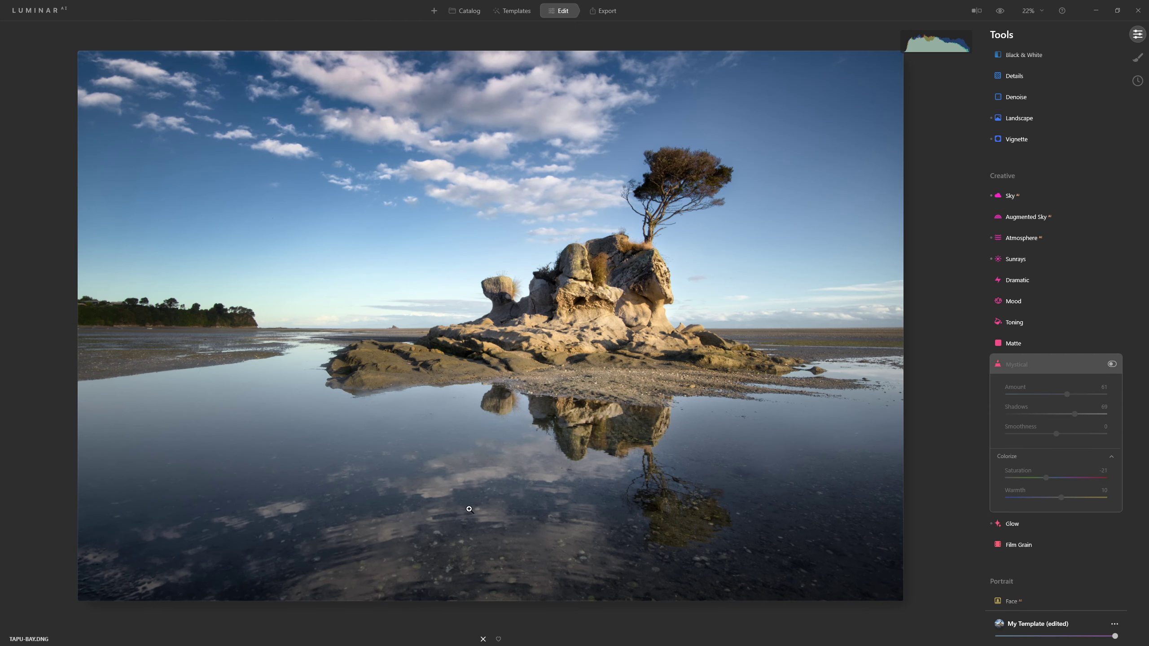
left_click(1112, 365)
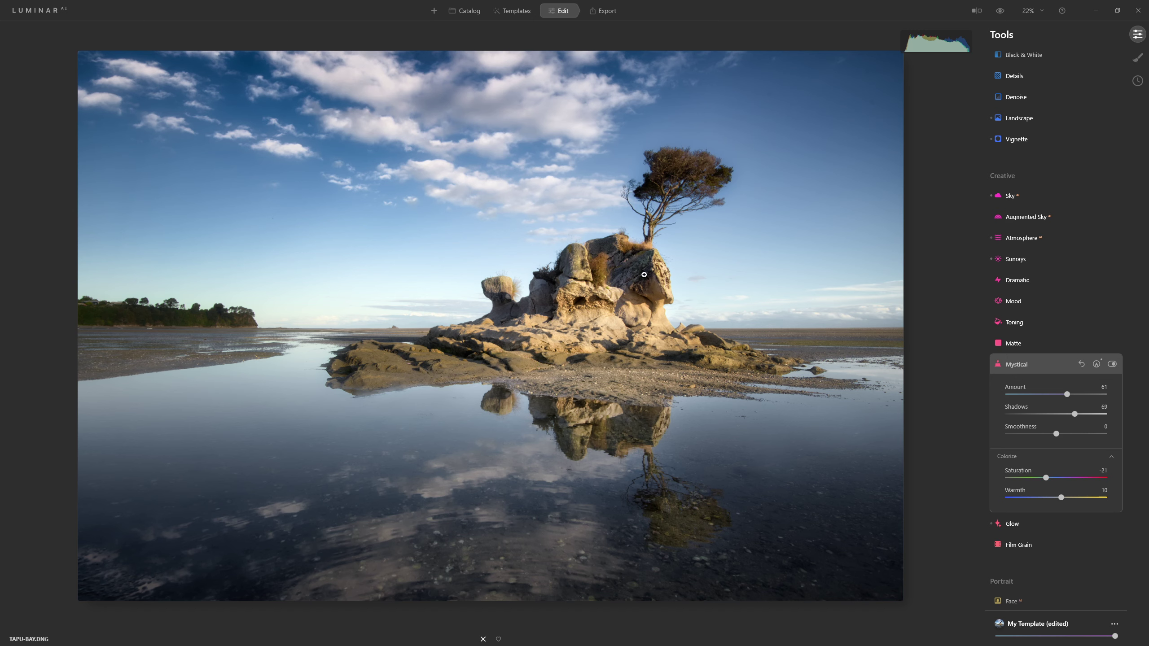
Step: Add a Basic local mask with warmth 67, exposure 1.40 and contrast -10
left_click(1137, 58)
left_click(1113, 35)
left_click(1110, 53)
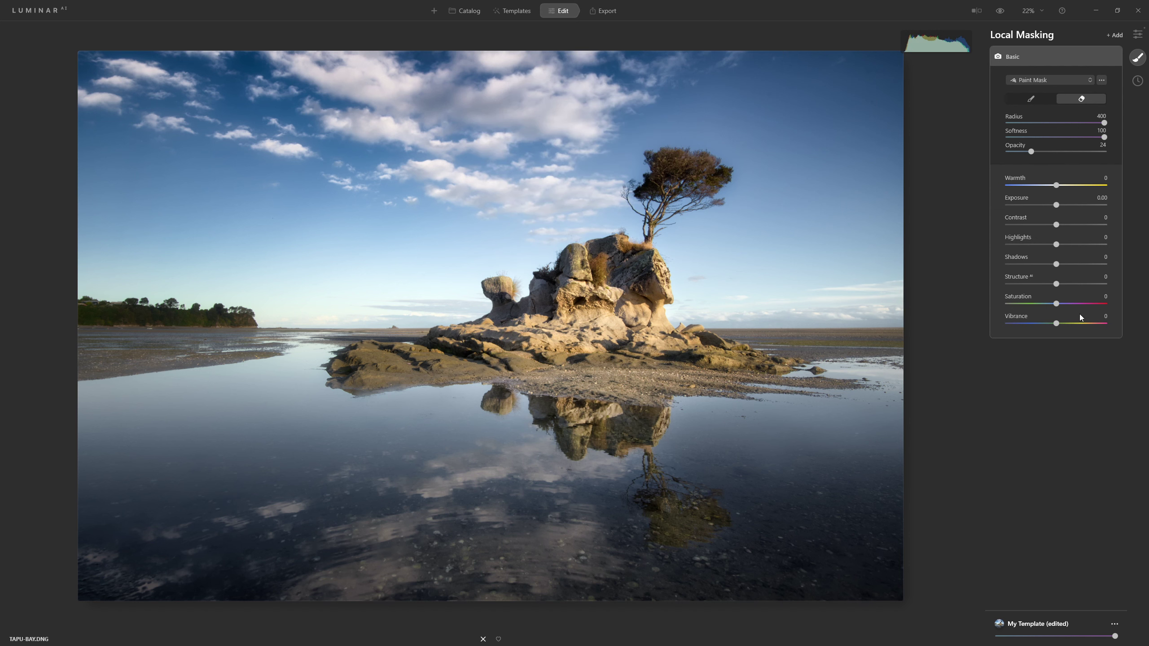
left_click_drag(1058, 185, 1089, 185)
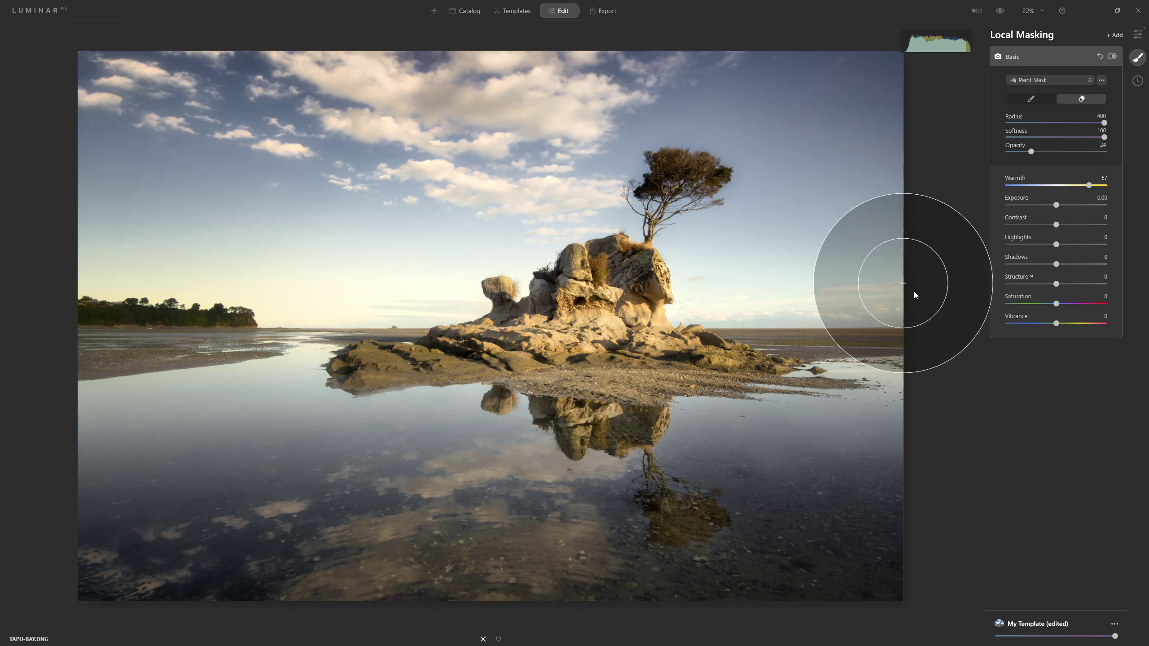
left_click_drag(1067, 205, 1072, 205)
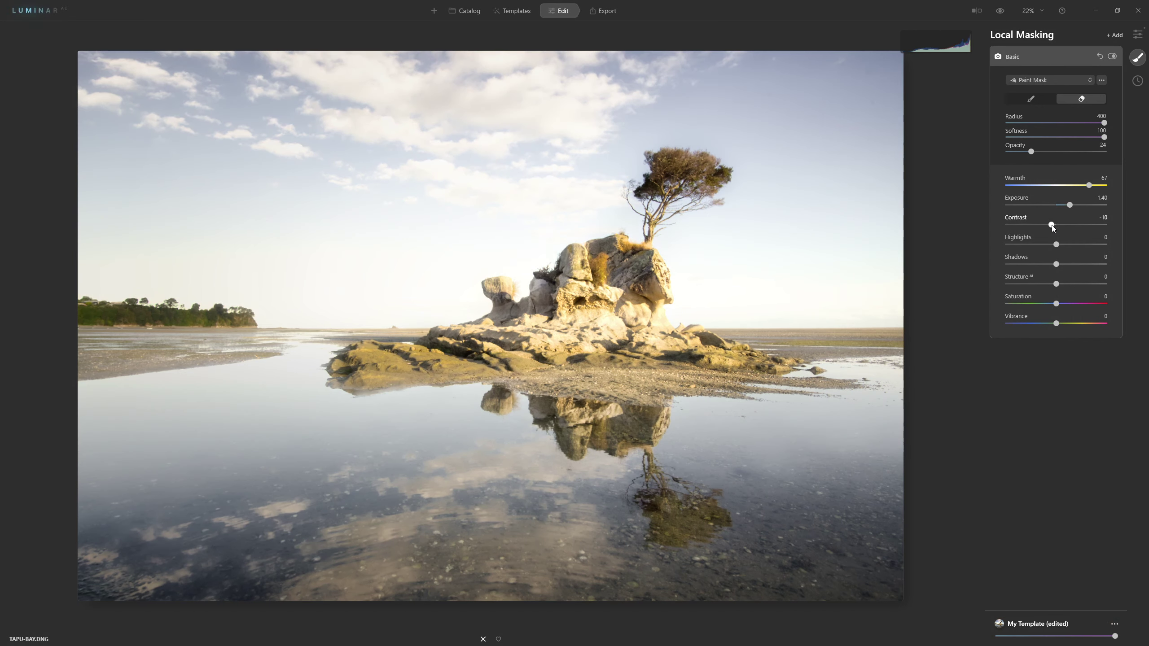
Step: Set the Basic local mask's highlights to -42, shadows to 24, structure to -40, saturation to -4 and warmth to 78
left_click_drag(1048, 245, 1069, 264)
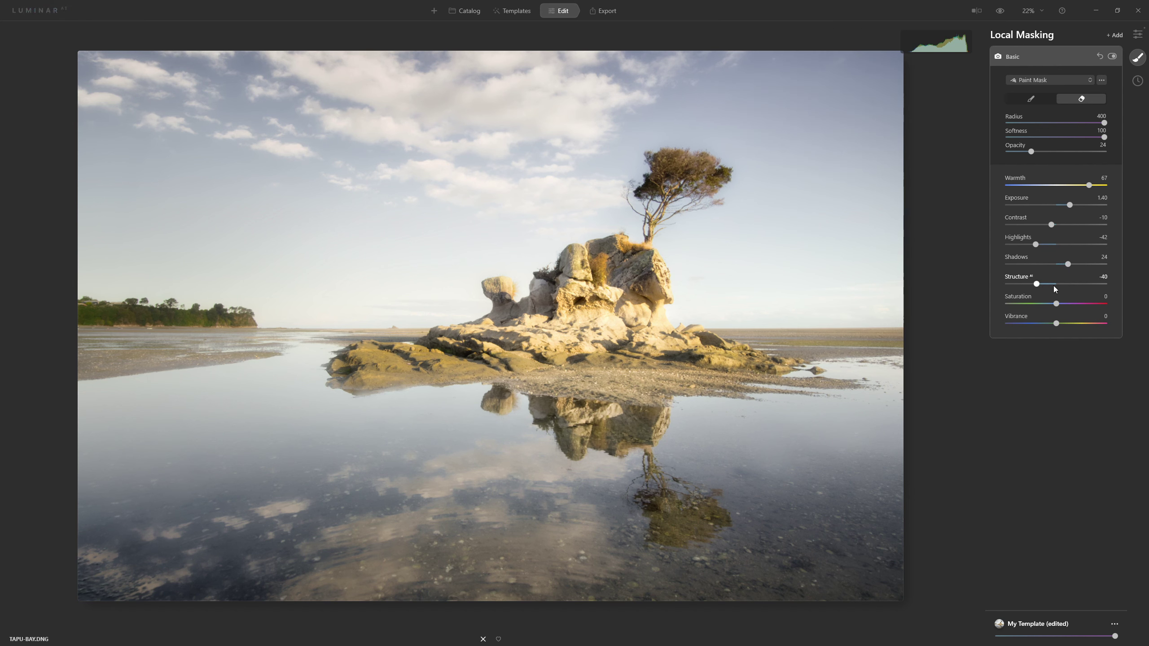
left_click_drag(1060, 307, 1054, 307)
left_click_drag(1096, 185, 1094, 185)
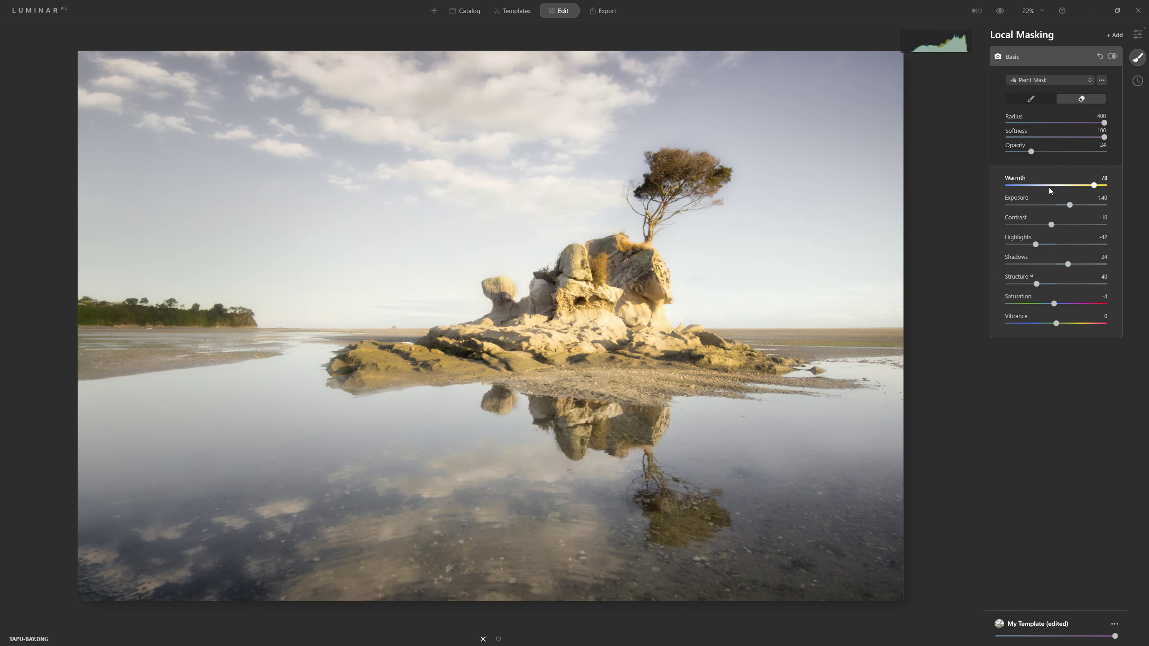
Step: Limit the Basic adjustments to the inside of a large radial mask centred on the sky at the photo's right edge
left_click(1064, 78)
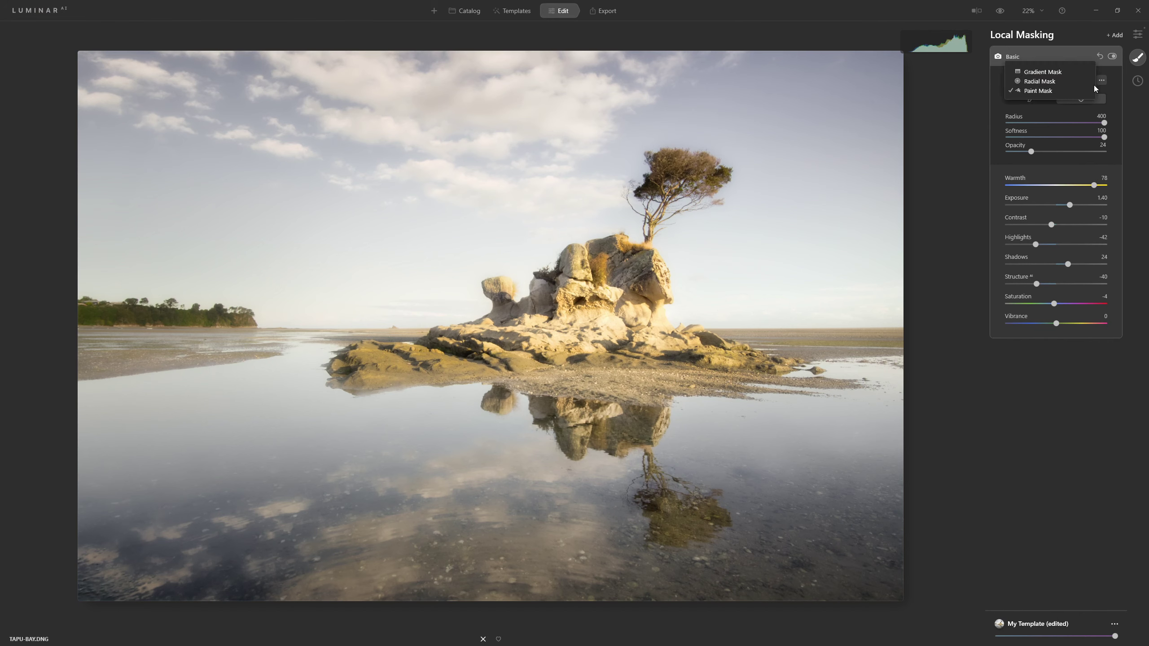
left_click(1049, 84)
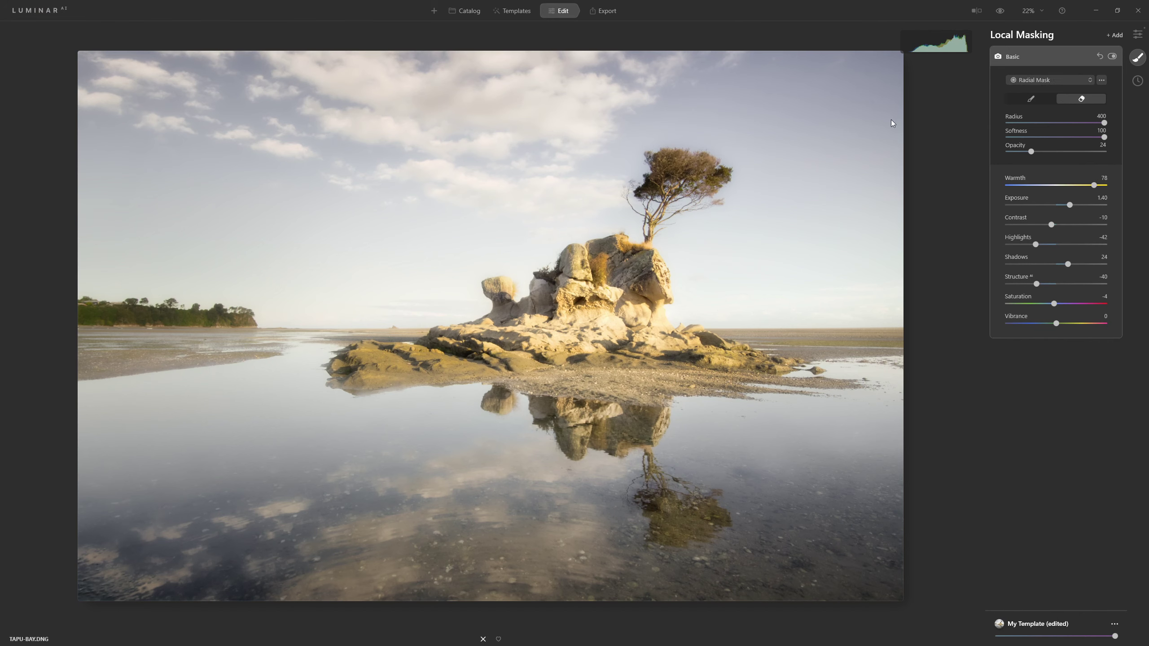
left_click(1019, 100)
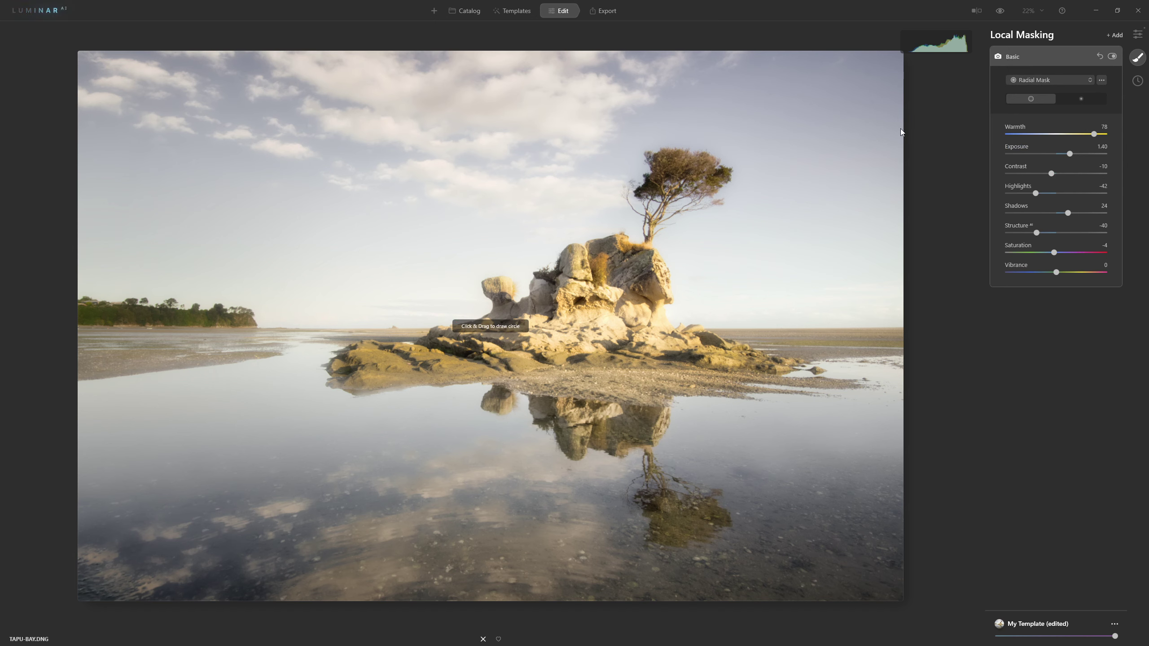
mouse_move(897, 132)
left_mouse_down()
mouse_move(609, 220)
mouse_move(668, 202)
left_mouse_up()
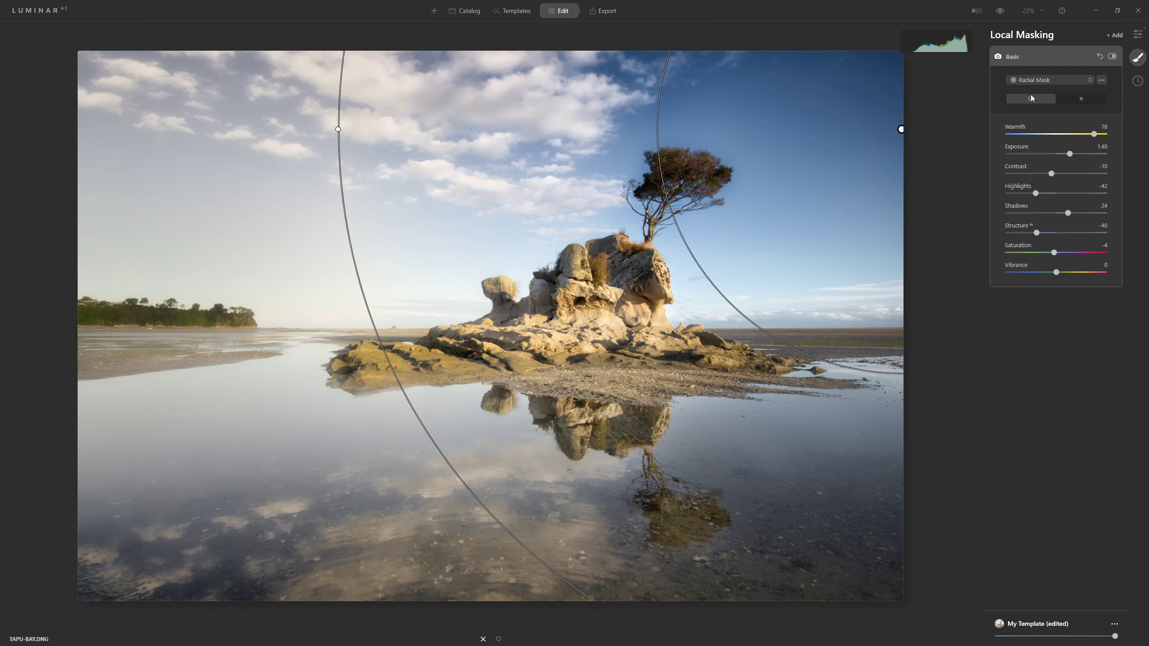
left_click(1075, 102)
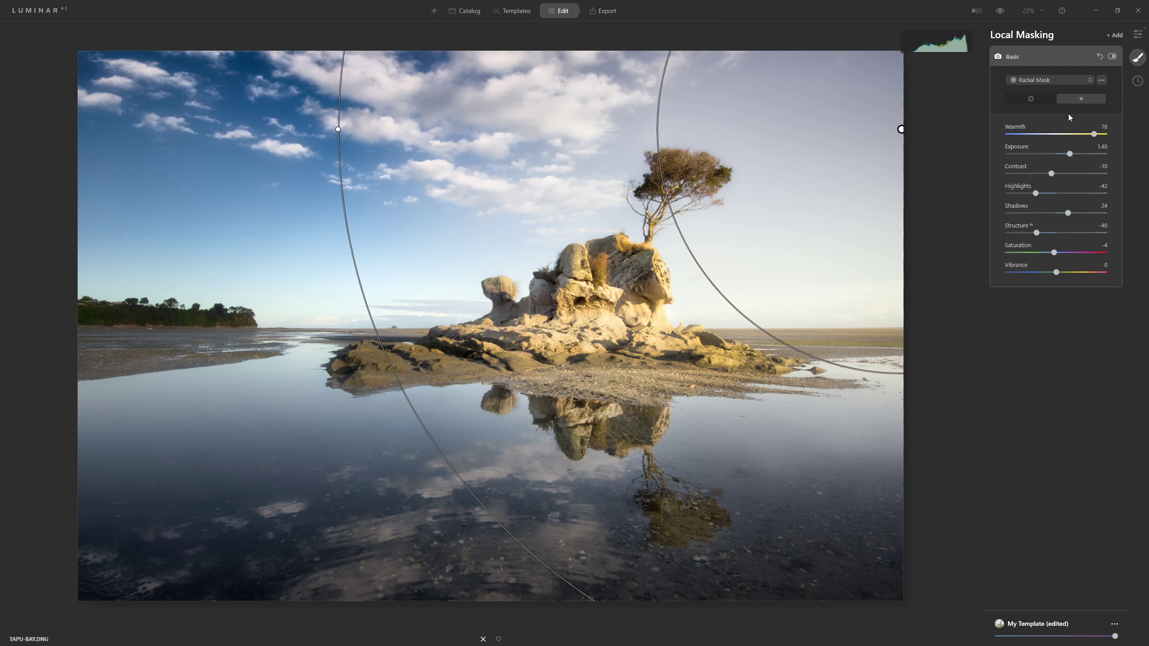
Step: Compare the radial mask's outside and inside effects, keep the inside, enlarge the mask across the photo and move its centre higher along the photo's right edge
left_click(1039, 103)
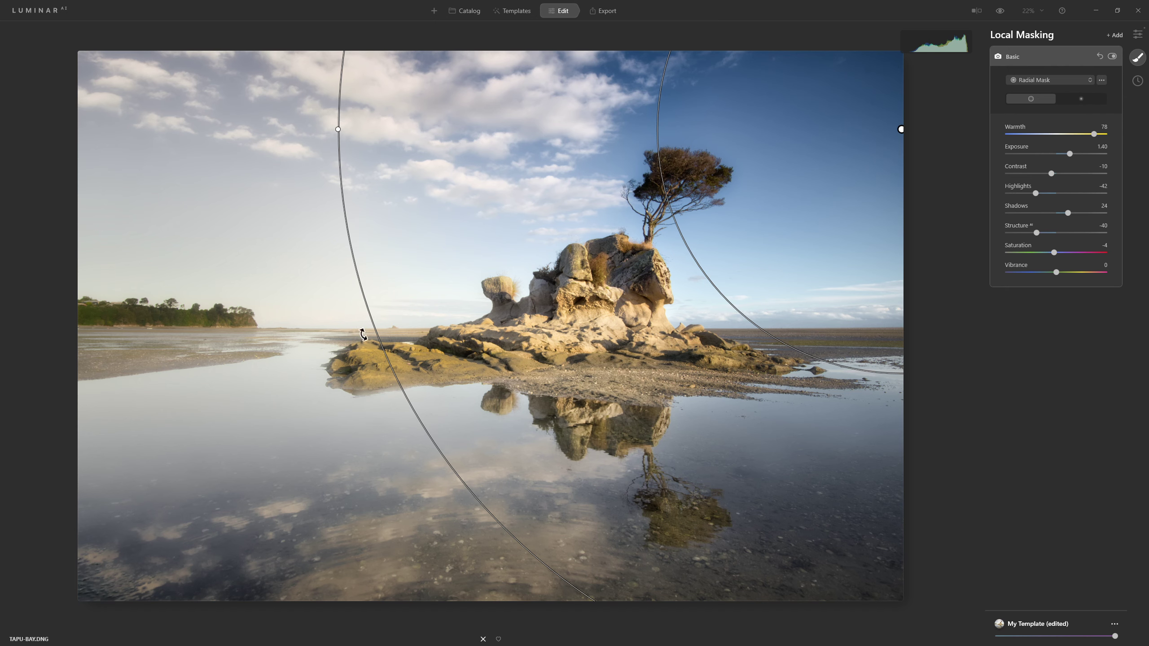
left_click(1079, 100)
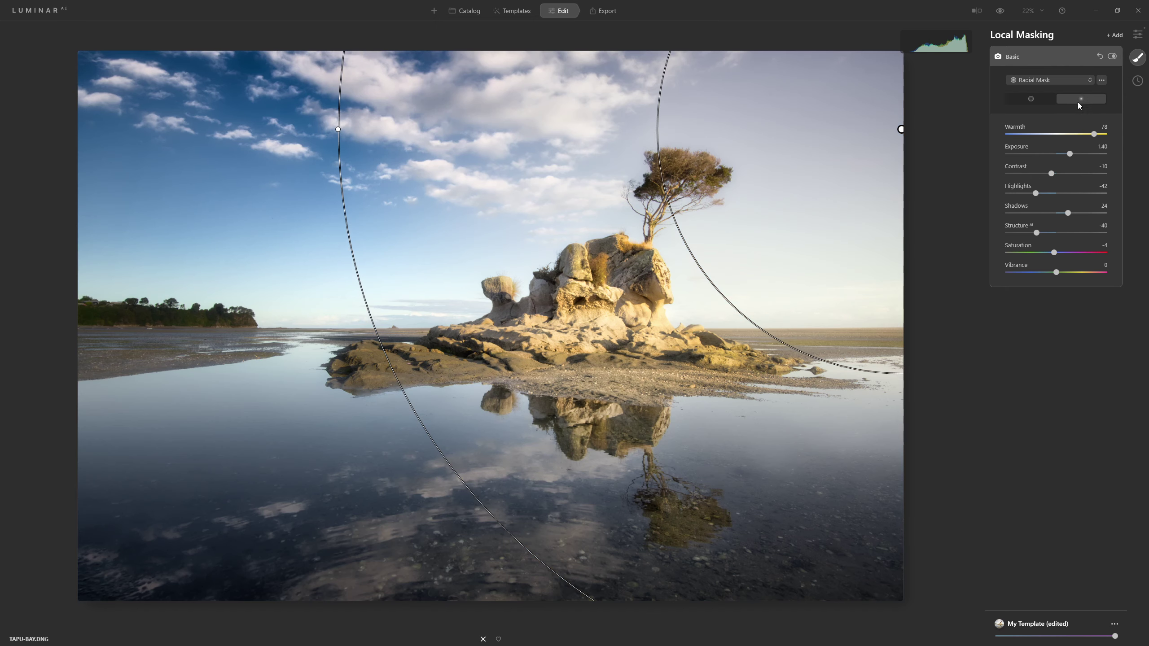
left_click_drag(338, 128, 45, 141)
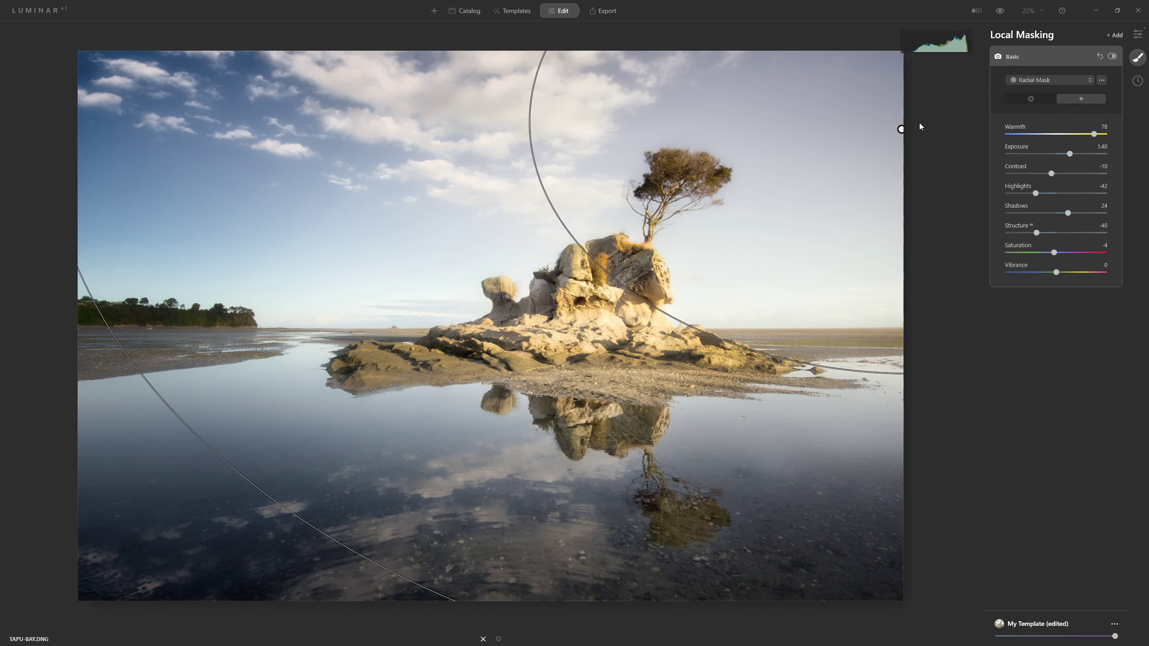
left_click_drag(900, 129, 964, 141)
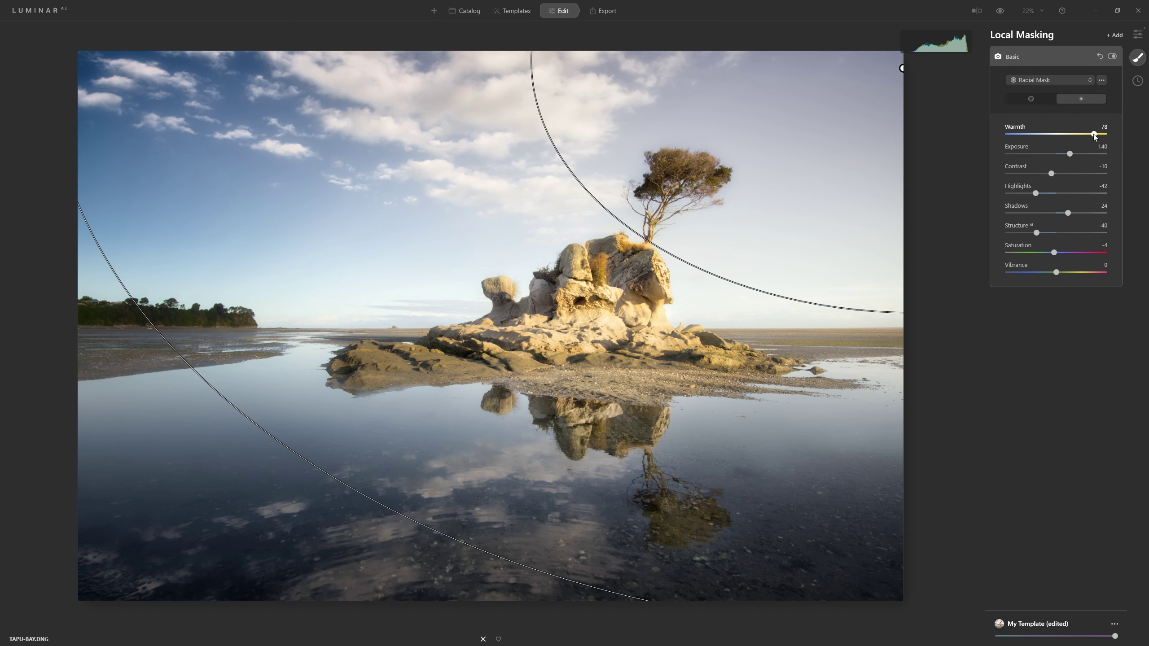
Step: Set the Basic mask to warmth 47, exposure 0.79, highlights -30, shadows 19 and structure -27, and erase some of it around the rocks at opacity 21
left_click_drag(1094, 135, 1066, 156)
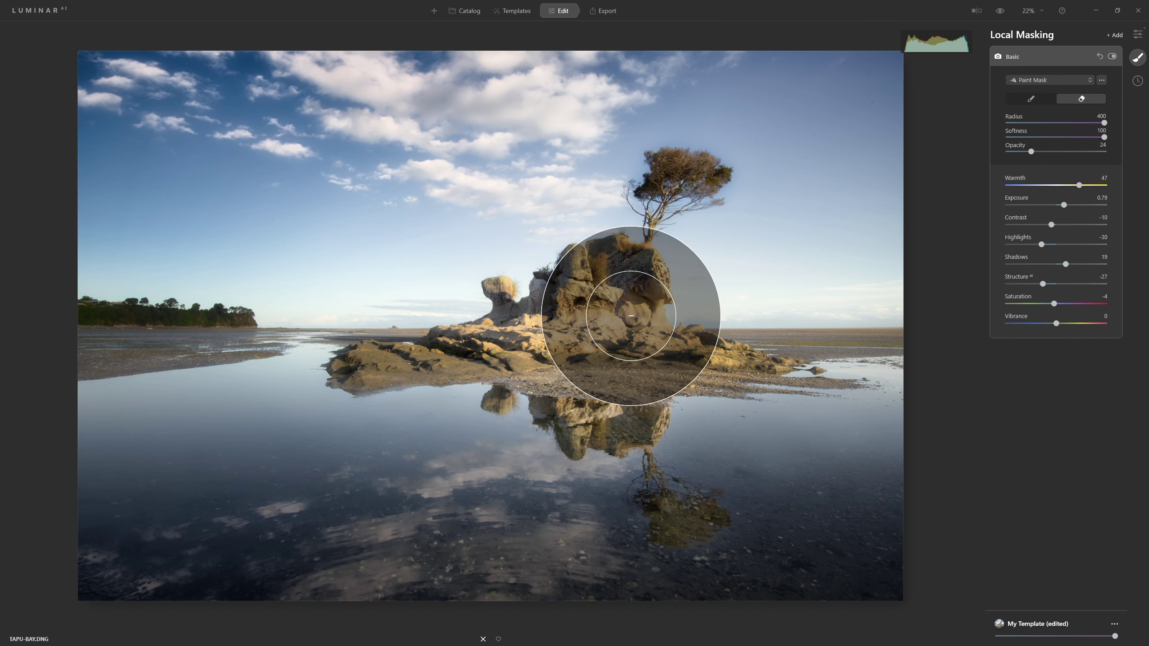
left_click(1066, 122)
left_click_drag(1031, 153, 1028, 152)
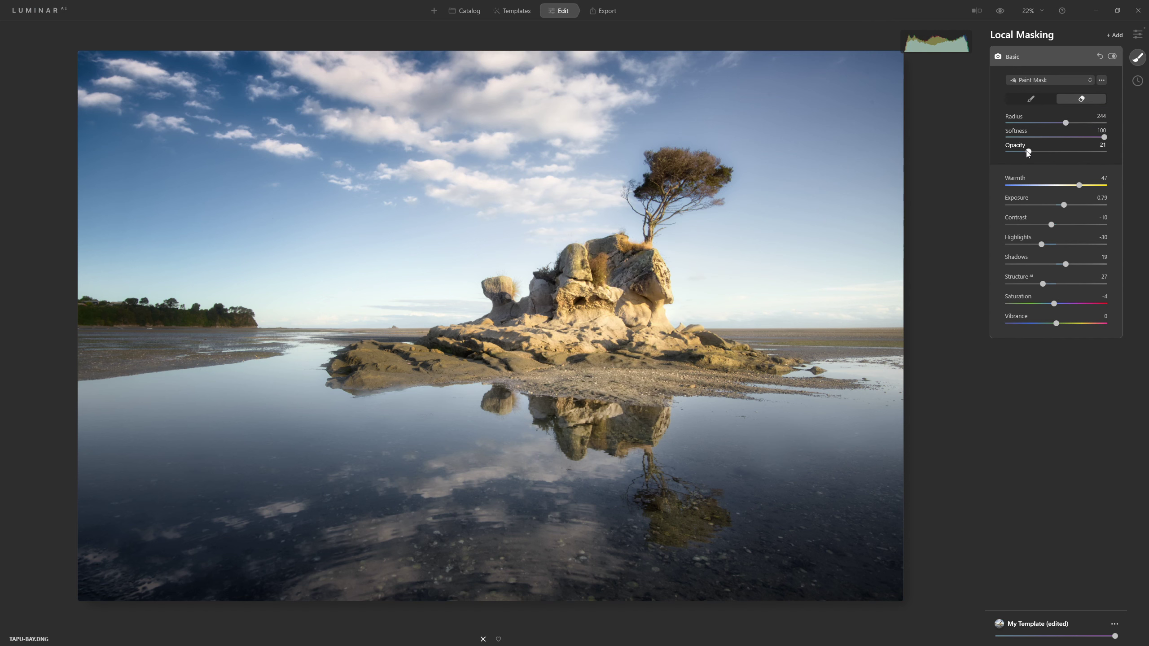
key("bracketleft")
mouse_move(475, 368)
left_mouse_down()
mouse_move(541, 411)
mouse_move(652, 426)
left_mouse_up()
Step: Compare the photo with the warm Basic mask off and on
left_click(1111, 56)
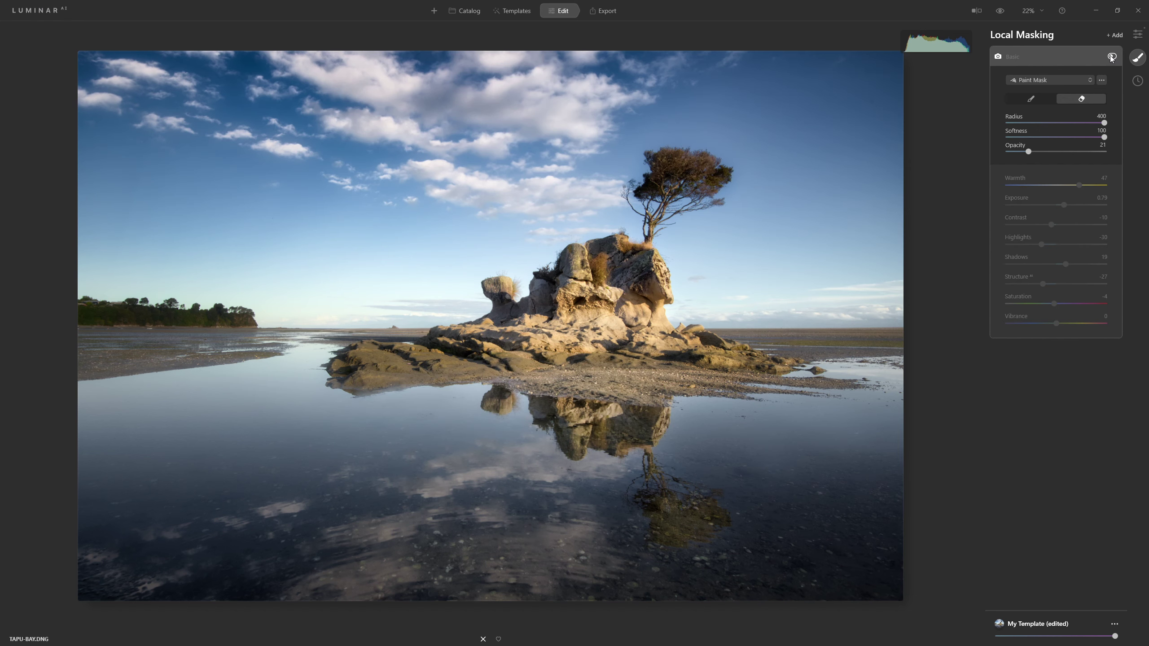
left_click(1111, 57)
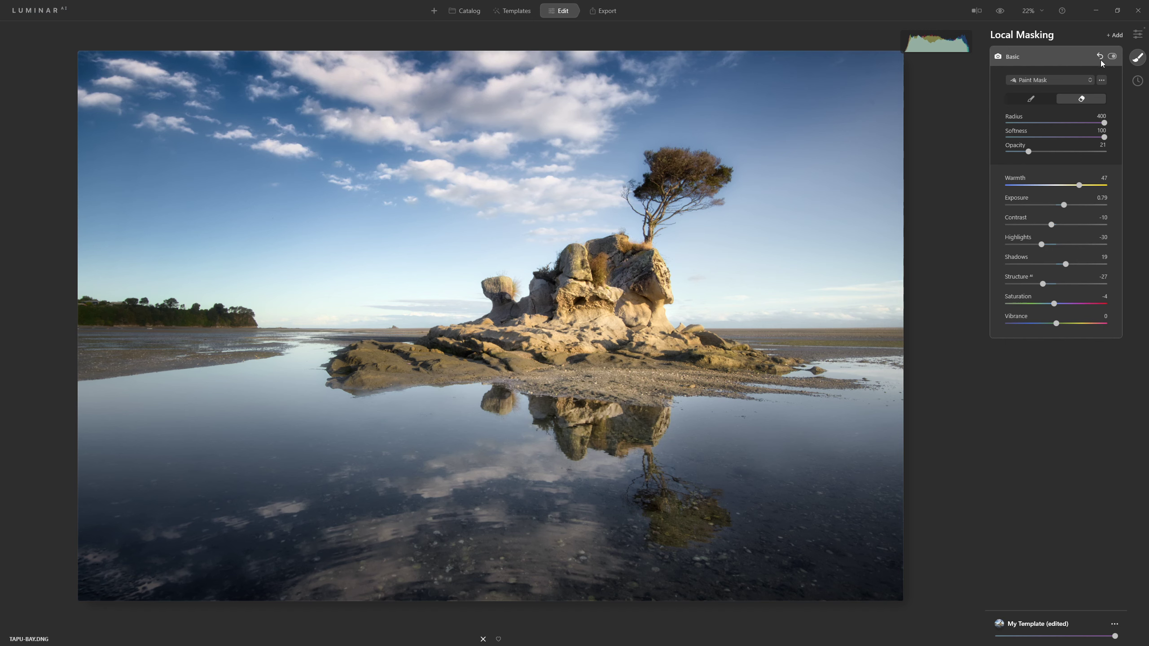
left_click(1112, 56)
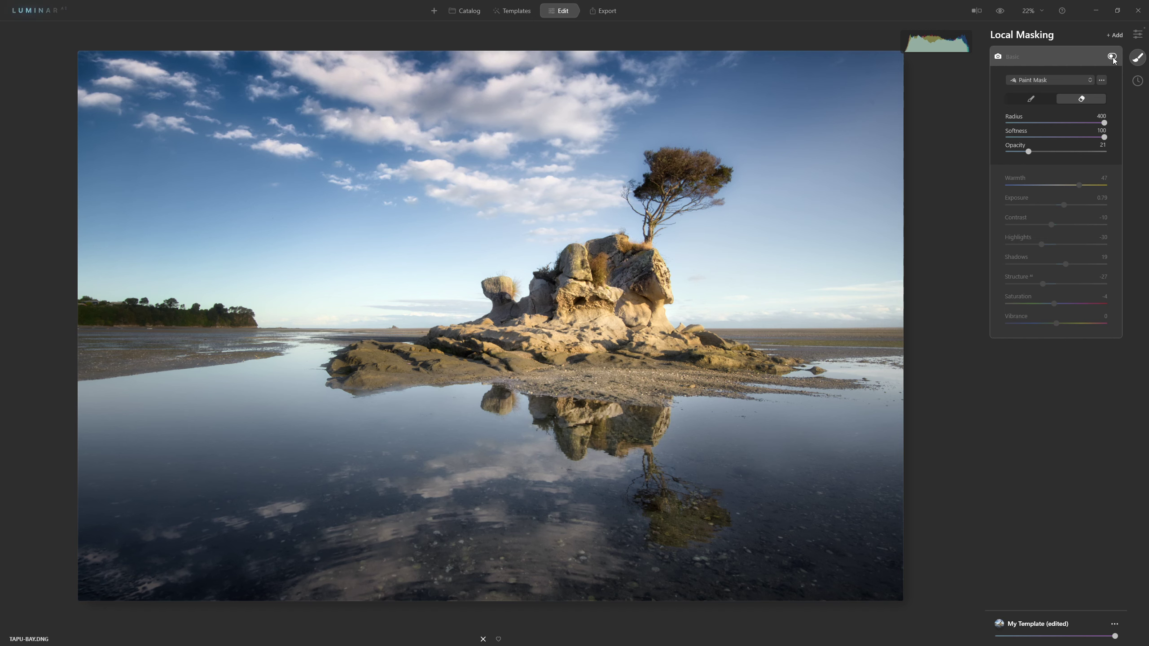
left_click(1112, 56)
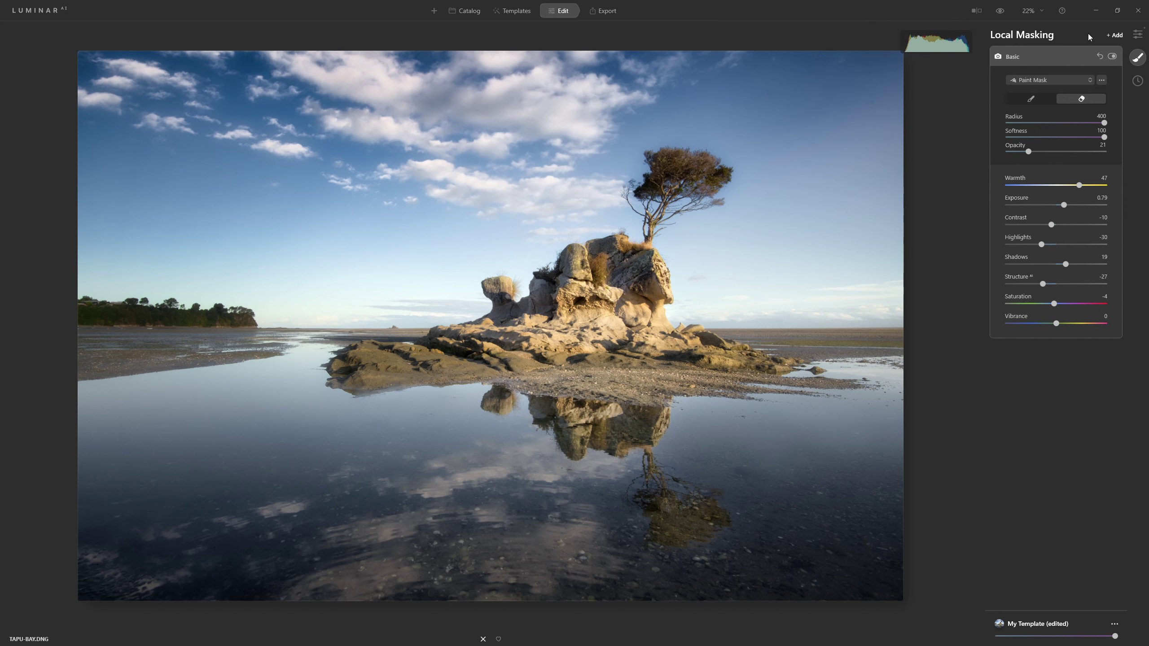
Step: Add a second Basic local mask with exposure -1.02, contrast -68, highlights -65, shadows 21 and structure -14
left_click(1116, 35)
left_click(1104, 51)
left_click_drag(1056, 205, 1041, 227)
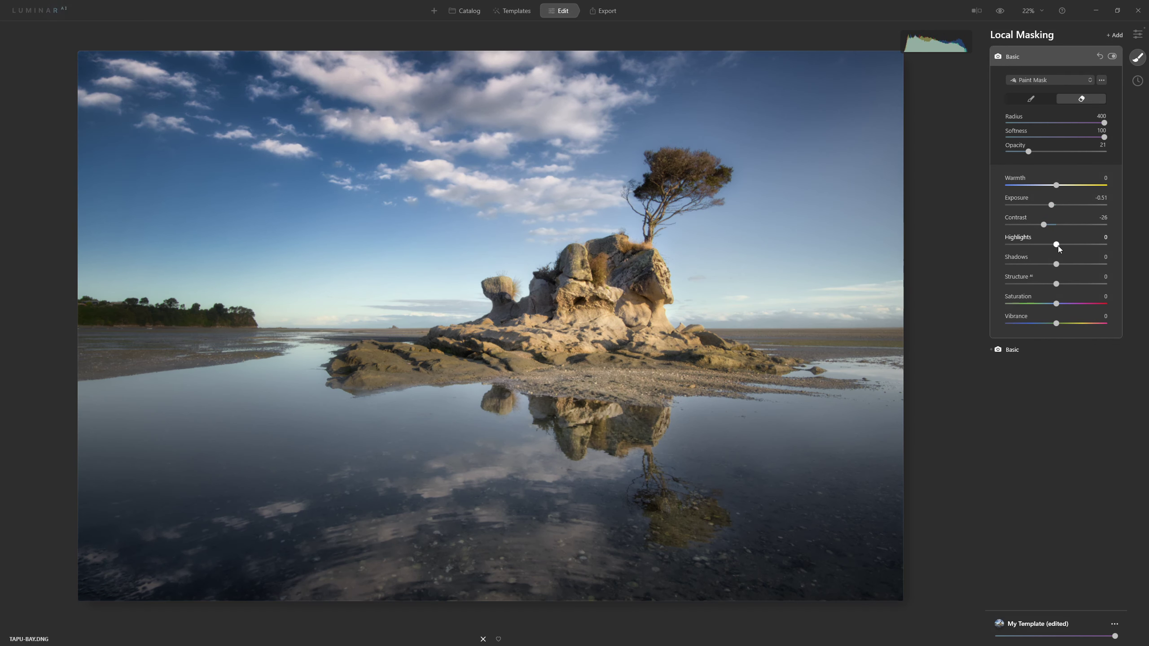
left_click_drag(1054, 246, 1026, 249)
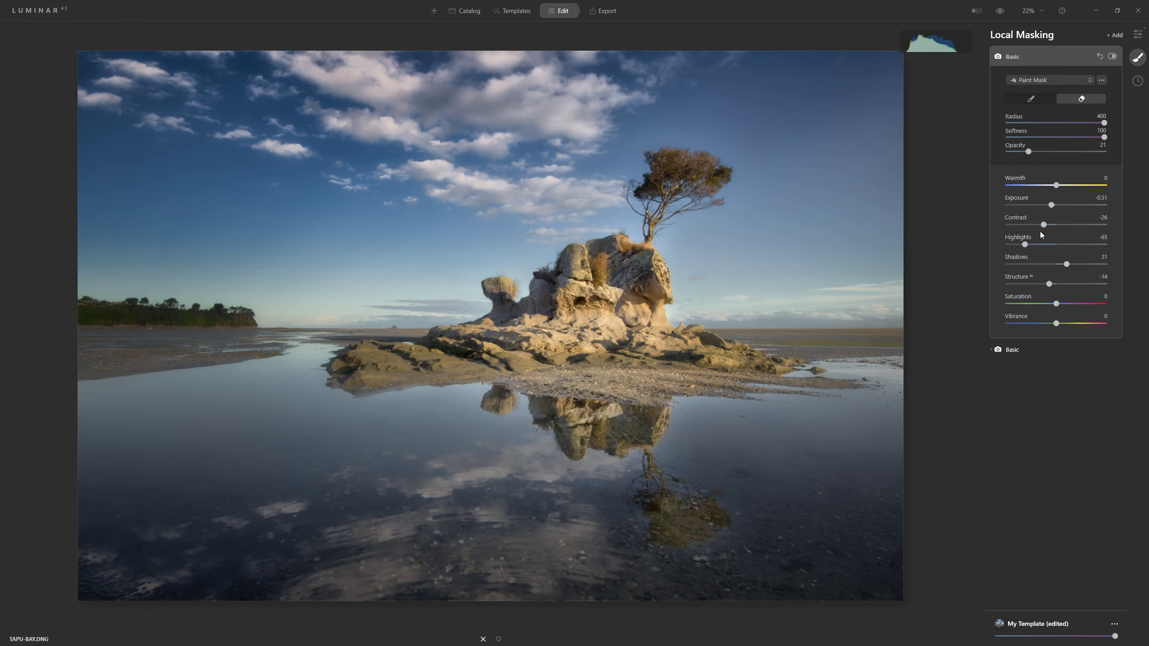
left_click_drag(1039, 232, 1016, 226)
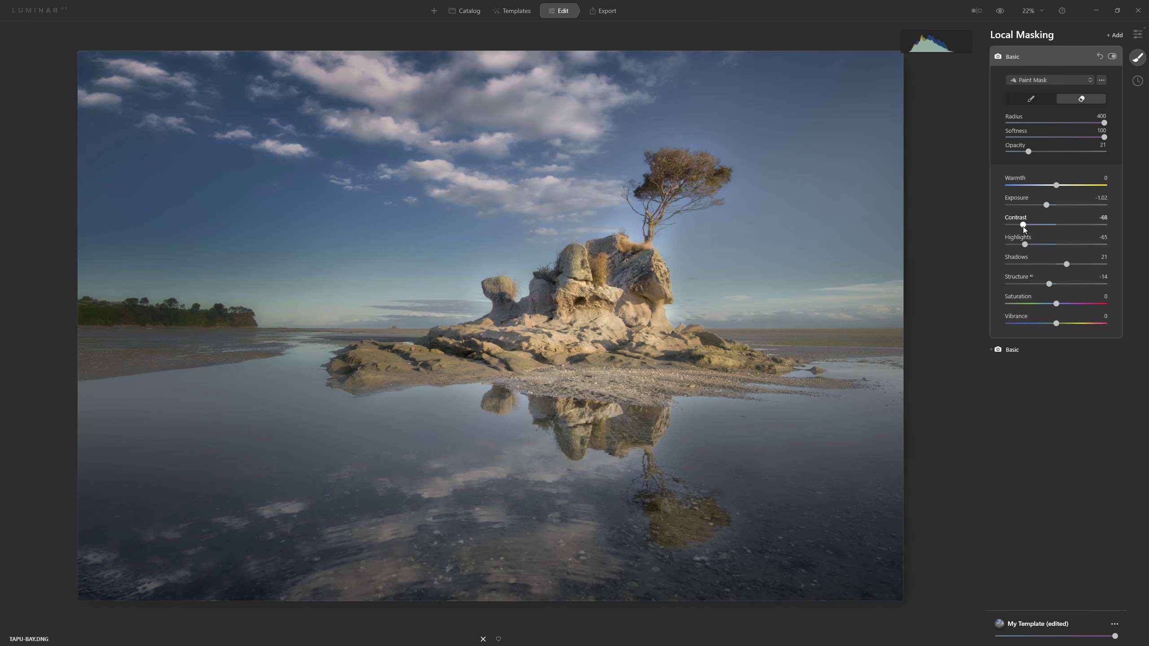
Step: Paint the darkening Basic mask over the photo's left side, upper sky and foreground water with radius 400 and opacity 24, and compare the effect
left_click(1032, 99)
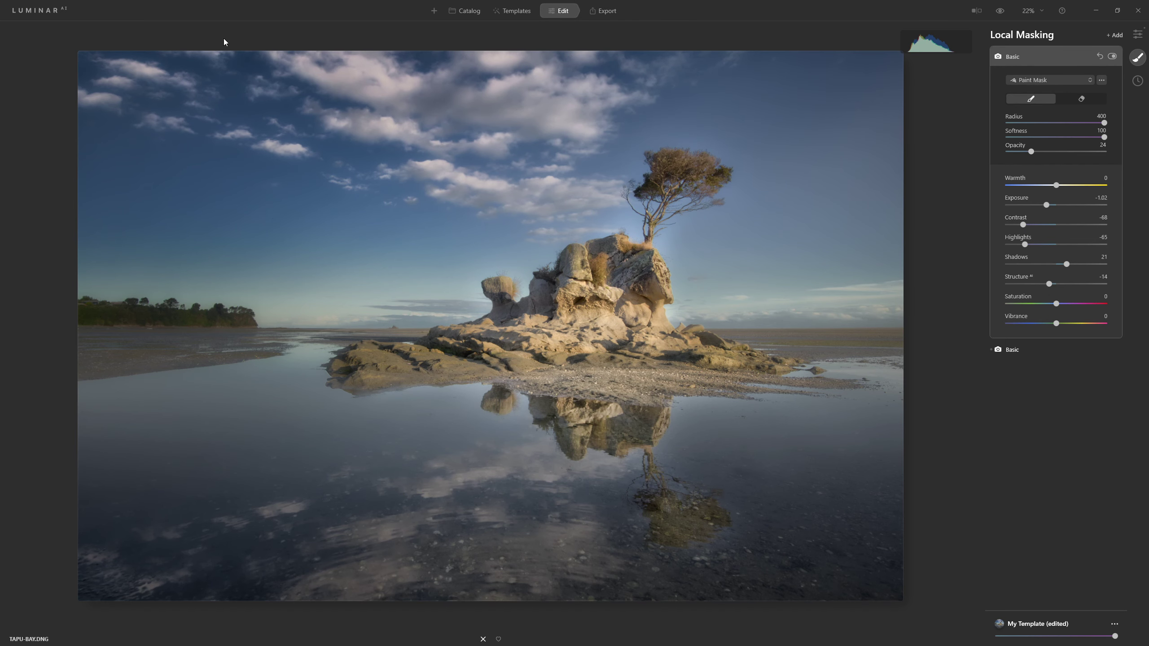
left_click_drag(115, 96, 146, 471)
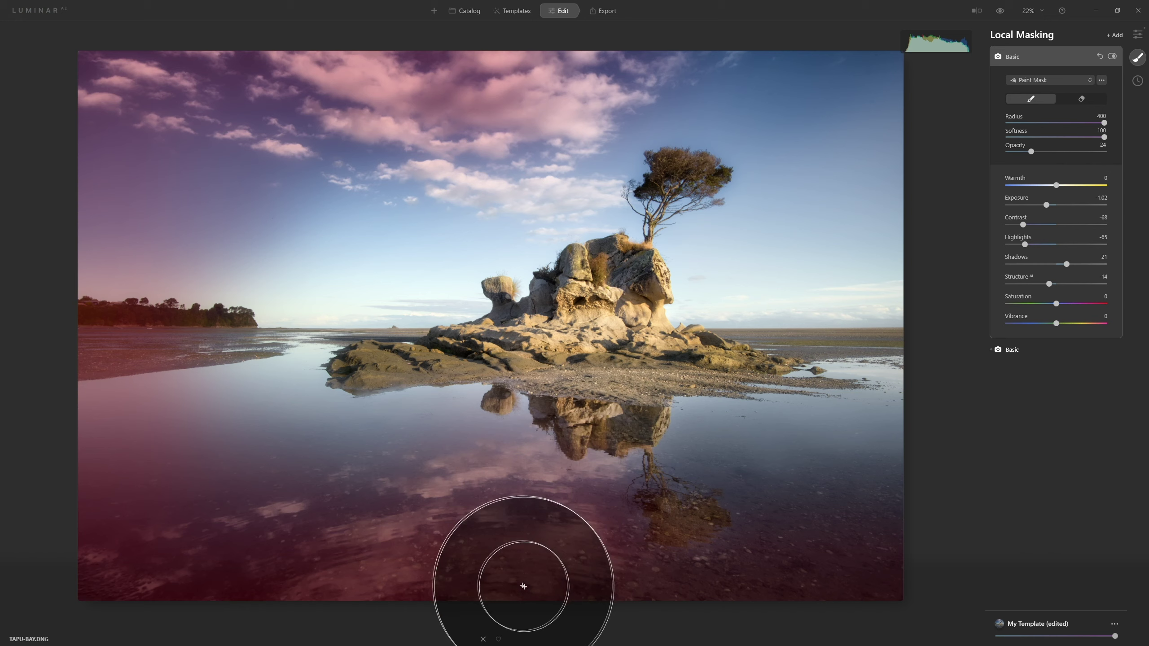
mouse_move(90, 551)
left_mouse_down()
mouse_move(628, 72)
mouse_move(234, 99)
left_mouse_up()
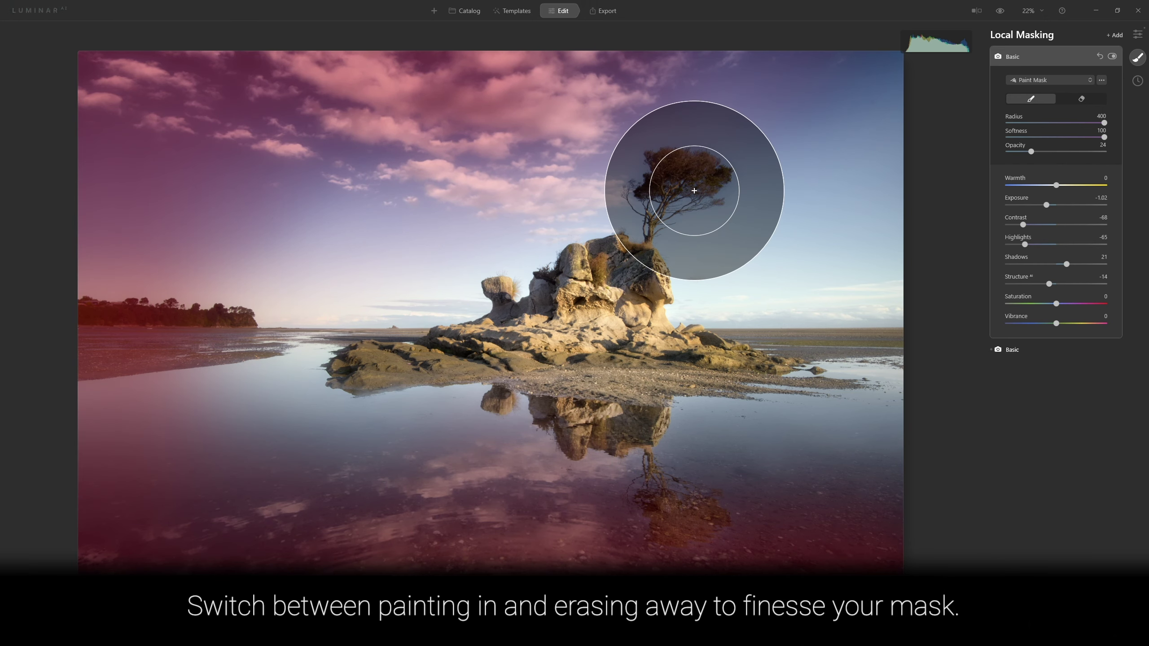
key("x")
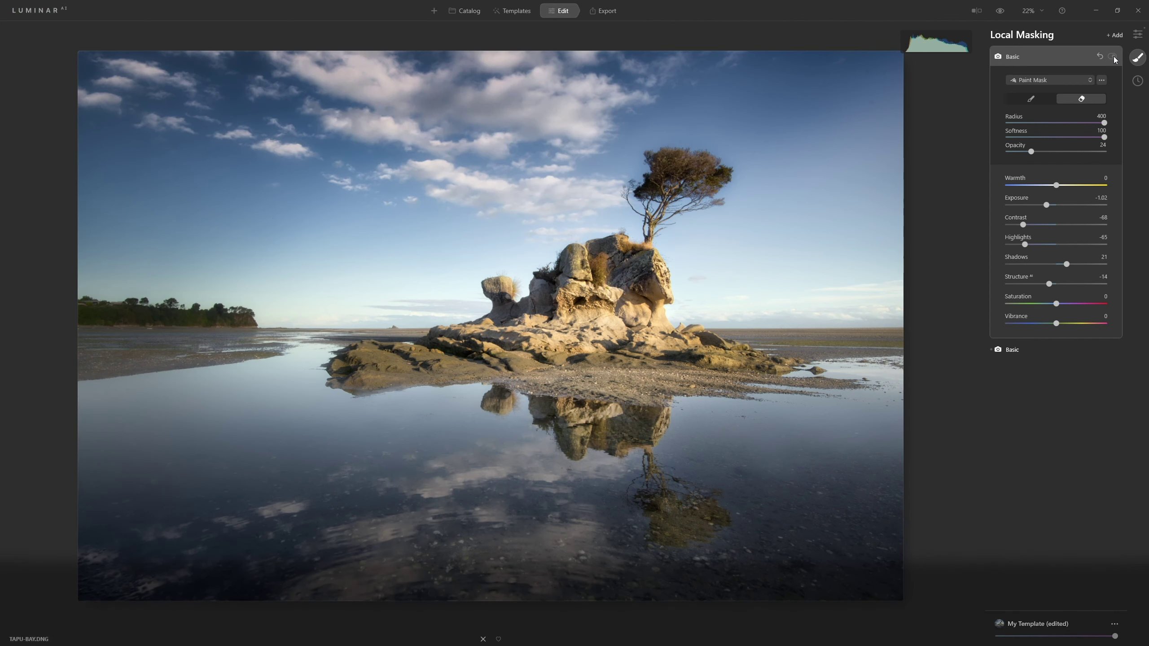
left_click(1113, 56)
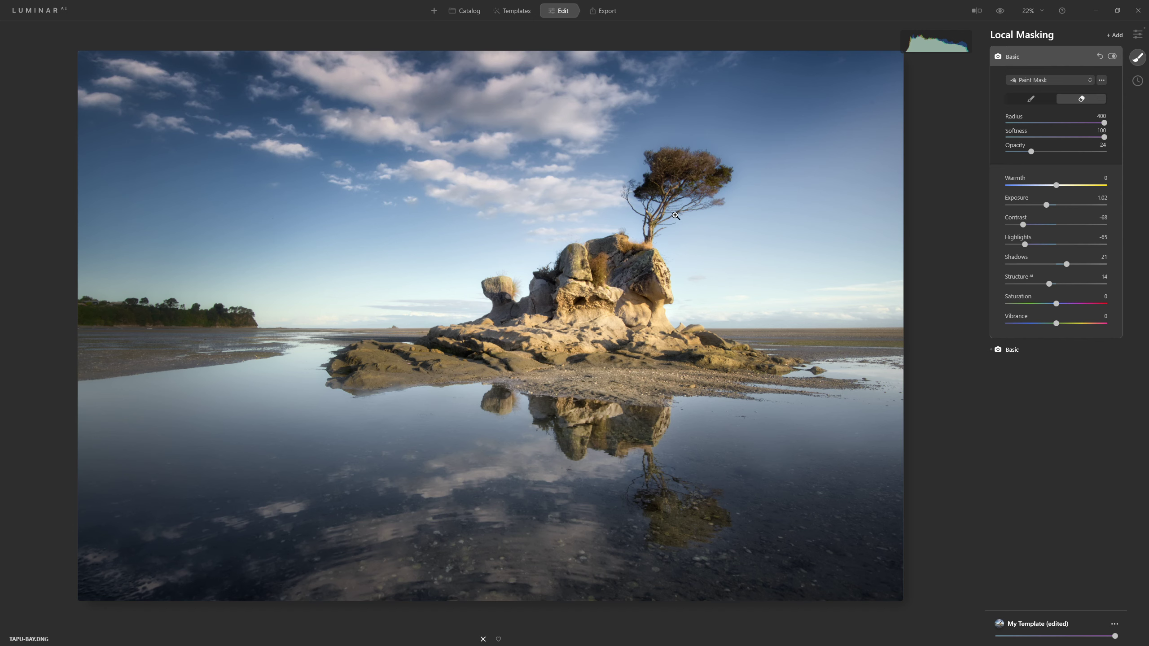
left_click(1050, 56)
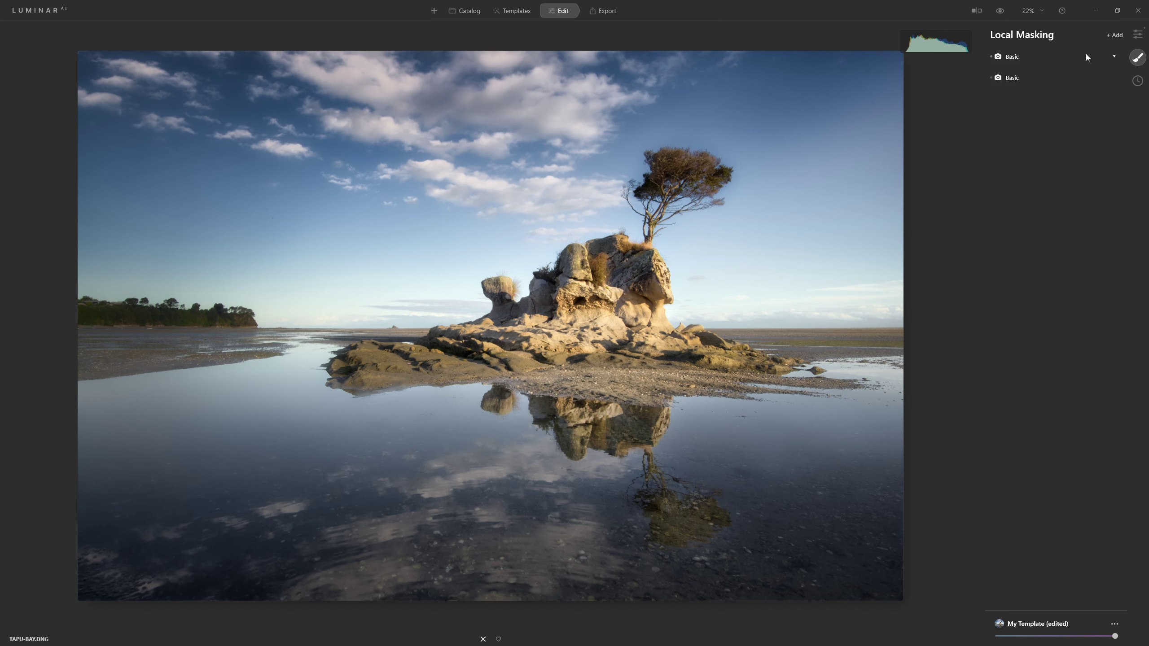
Step: Preview the Mood tool's LUTs on the photo and apply the creative LUT Genius
left_click(1140, 34)
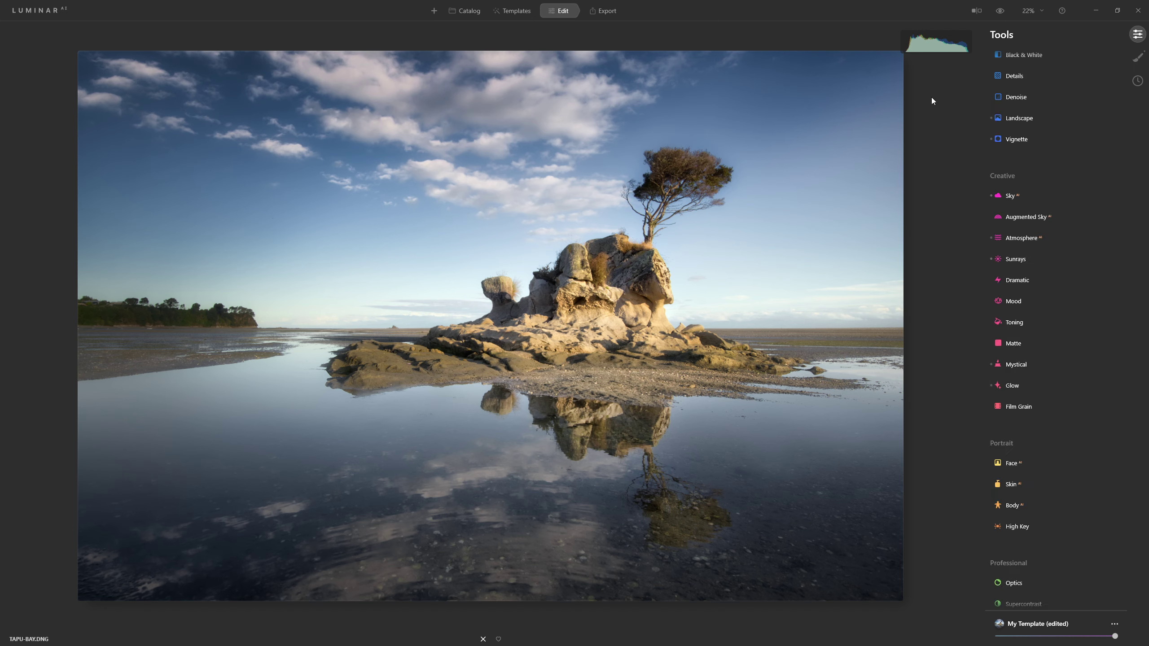
left_click(1018, 301)
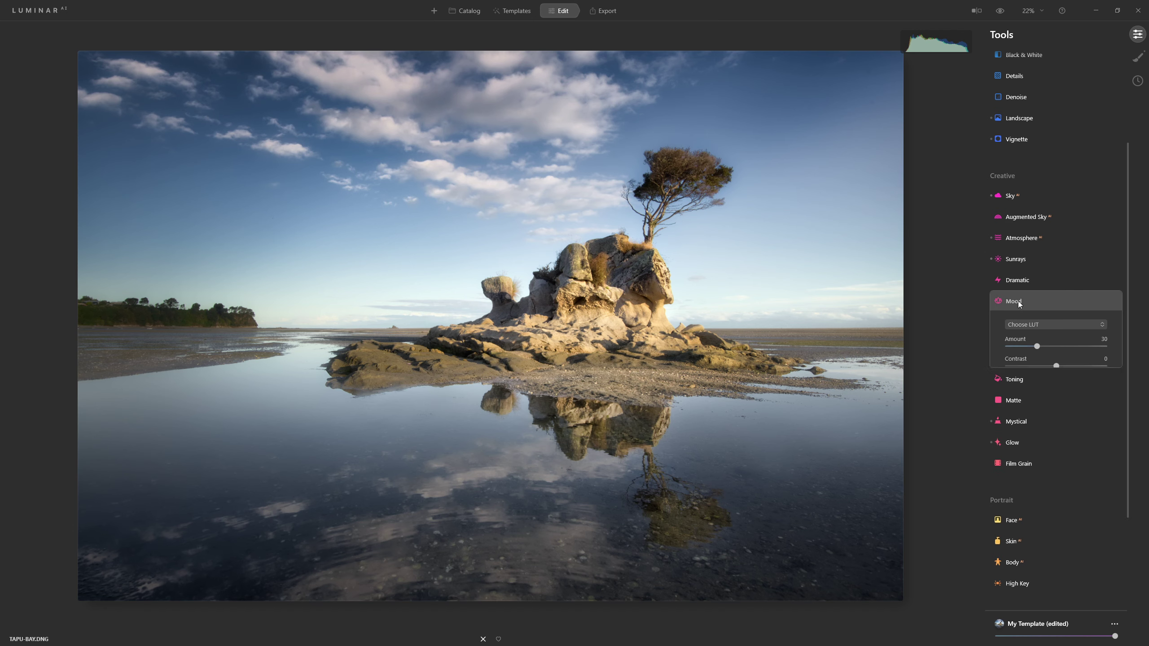
left_click(1065, 324)
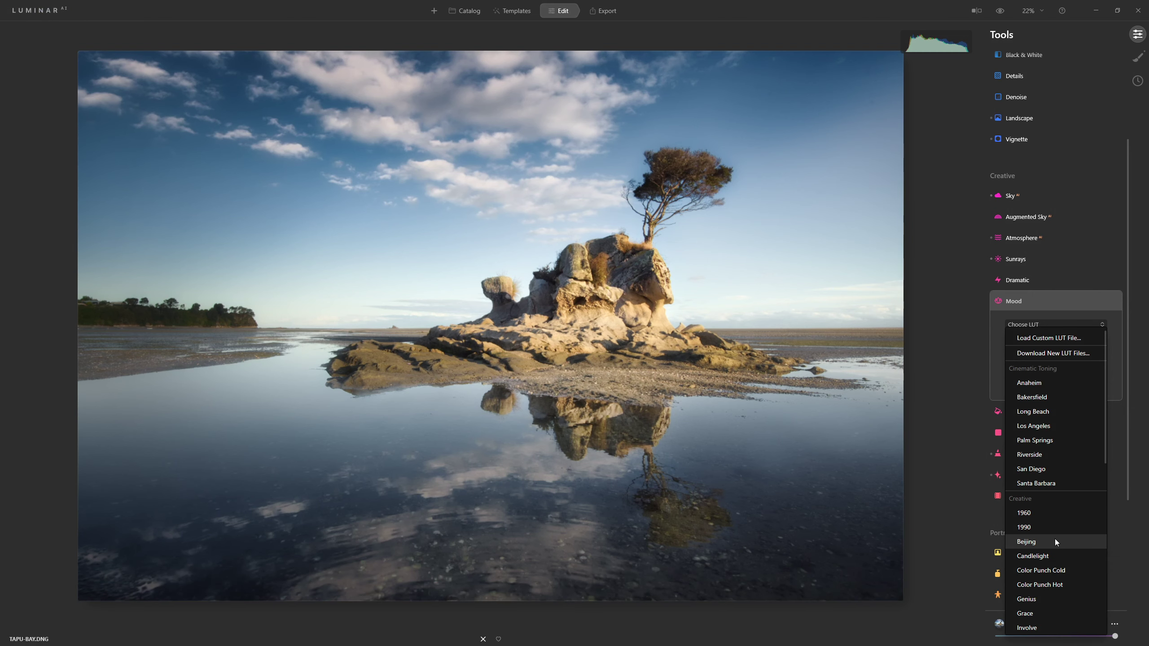
scroll(1036, 532, "down", 3)
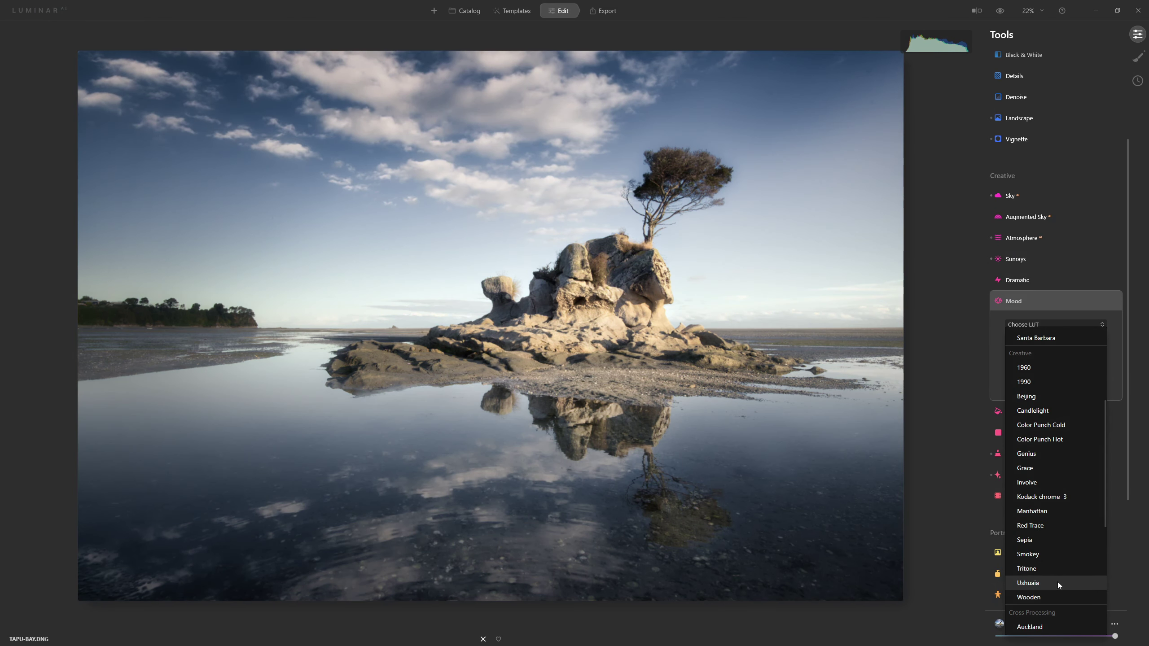
left_click(1040, 454)
left_click(1054, 324)
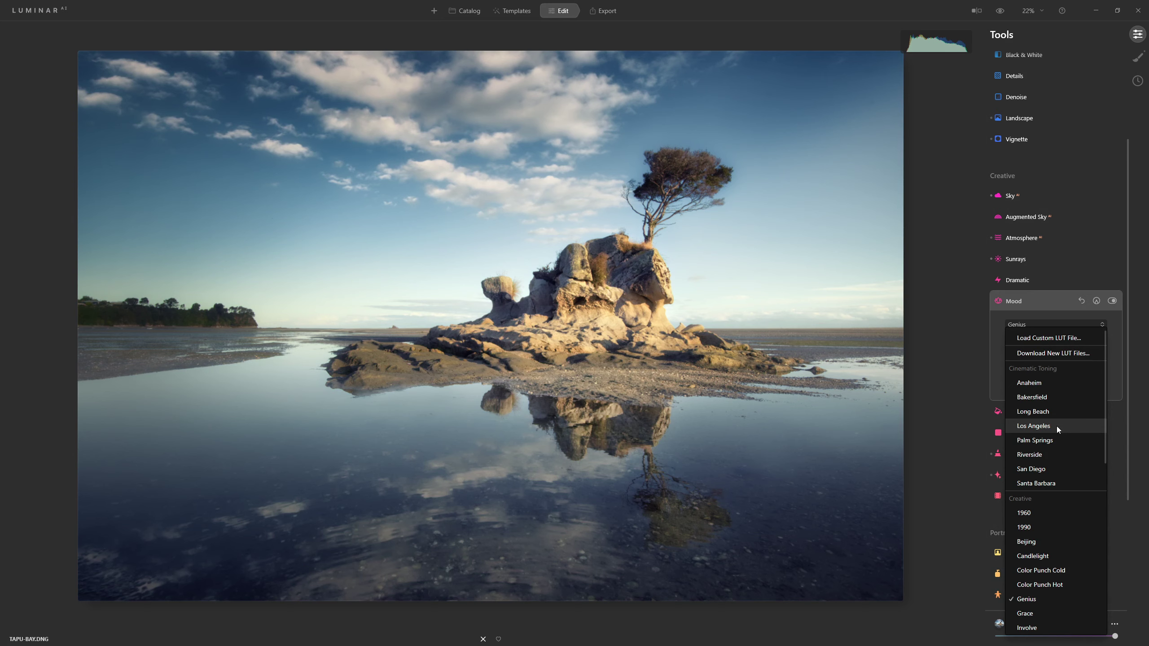
scroll(1057, 426, "down", 2)
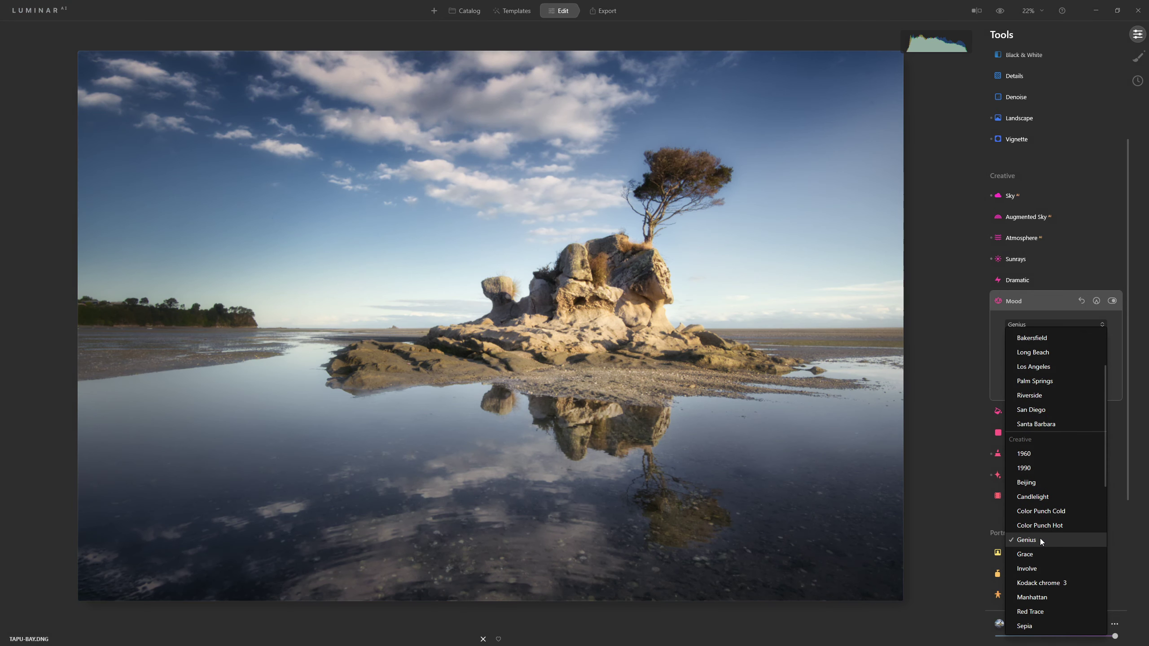
left_click(1040, 539)
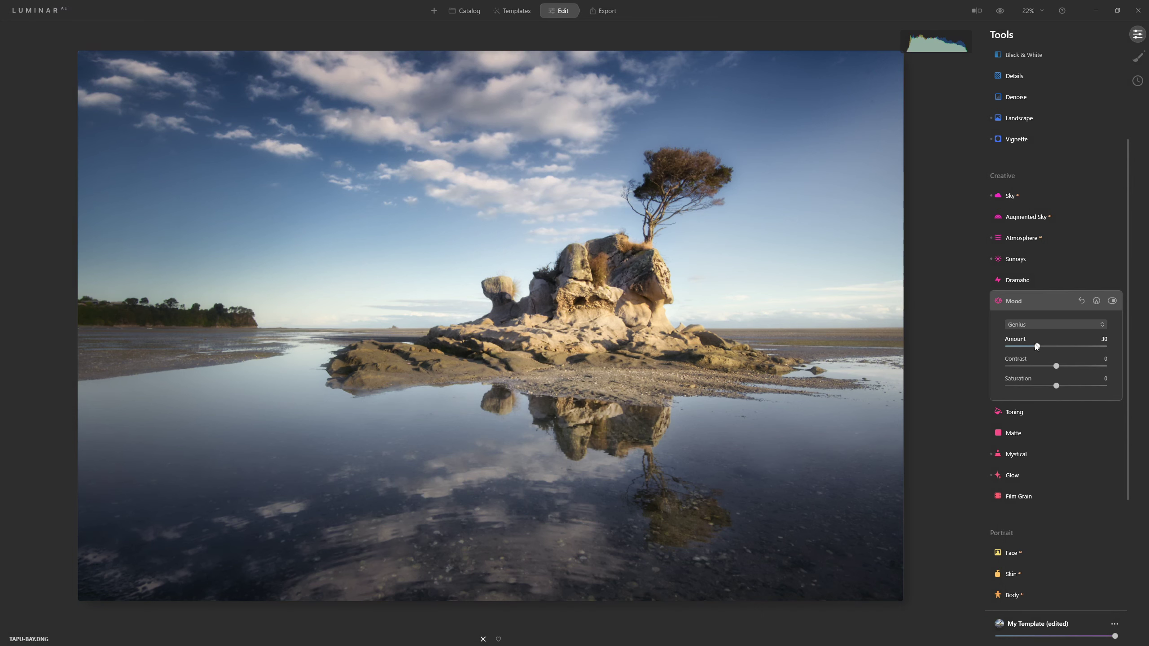
Step: Compare the photo with the Mood effect off and on, and set the Genius LUT's amount to 41
left_click(1114, 301)
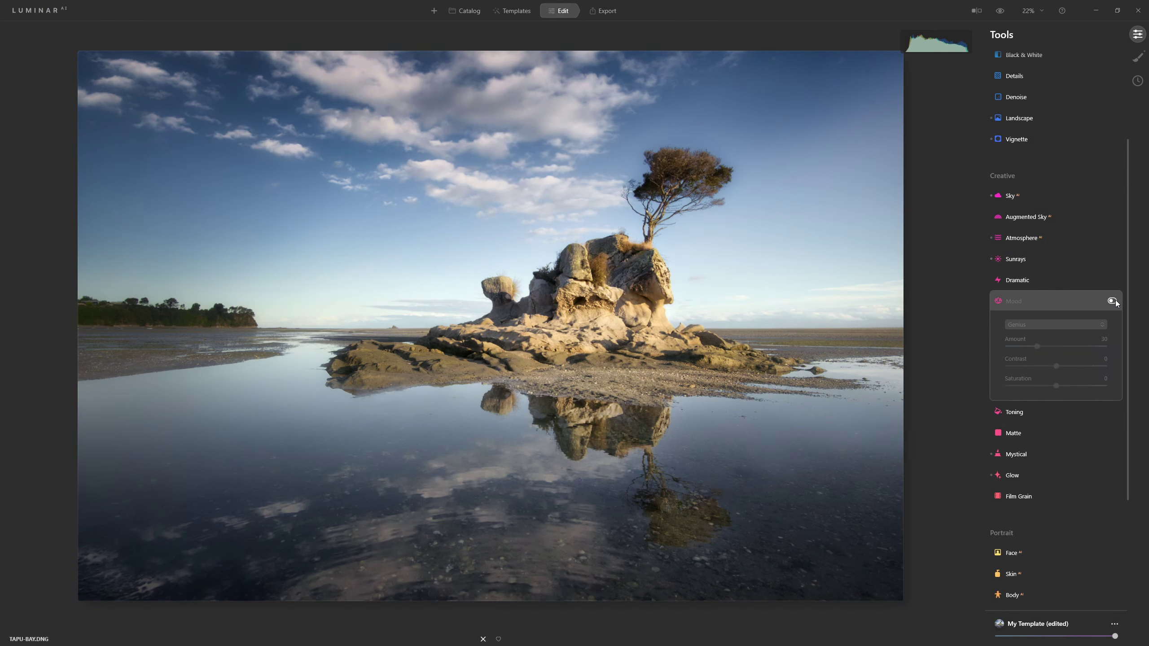
left_click(1114, 301)
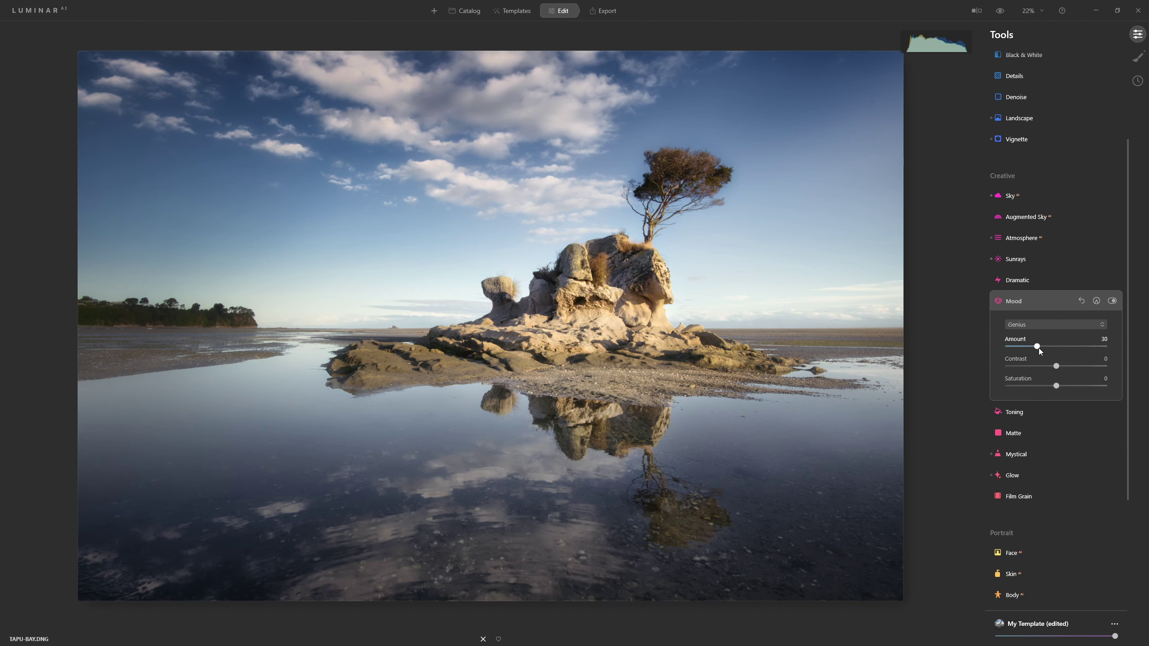
left_click_drag(1106, 345, 1113, 344)
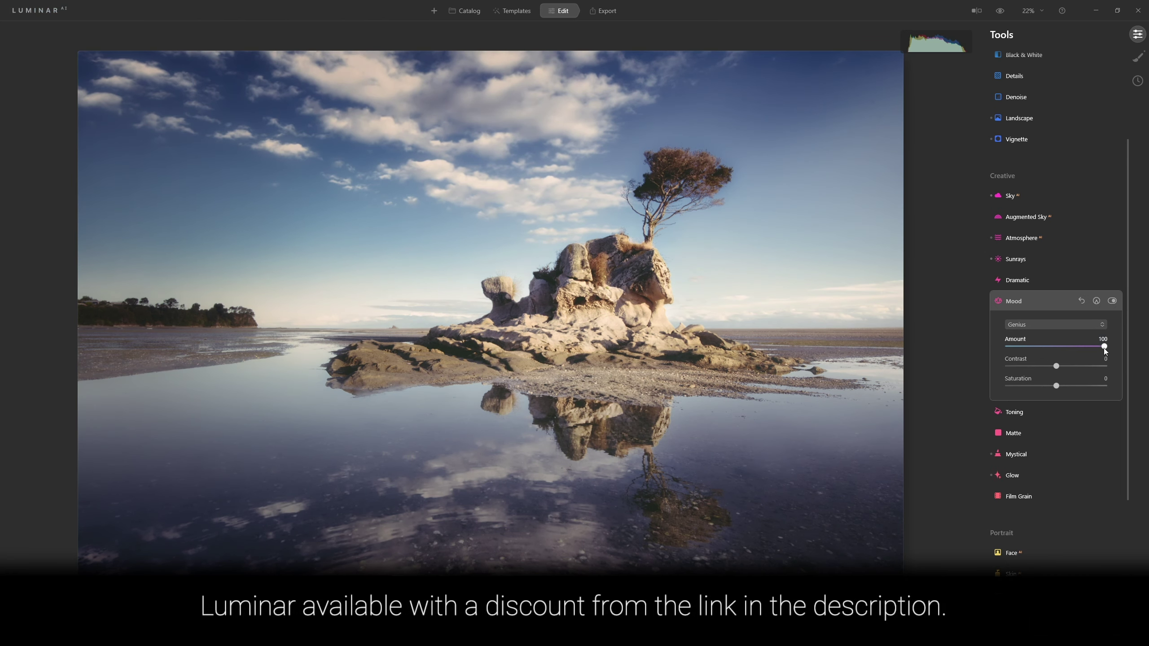
left_click_drag(1091, 350, 1059, 352)
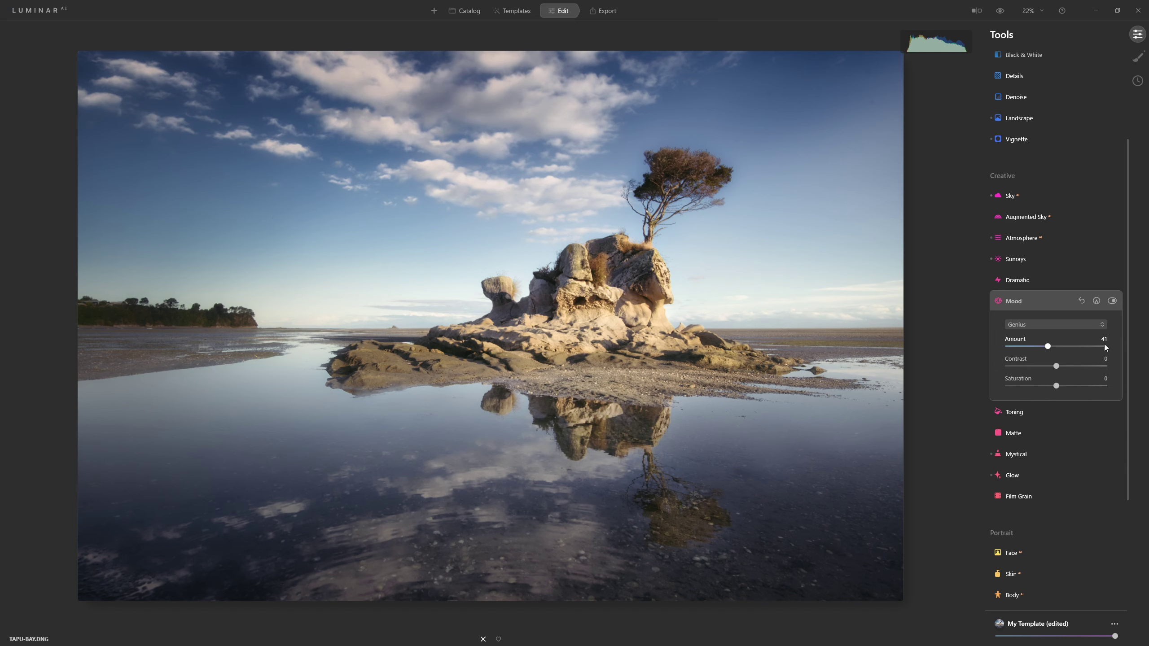
scroll(1058, 358, "up", 1)
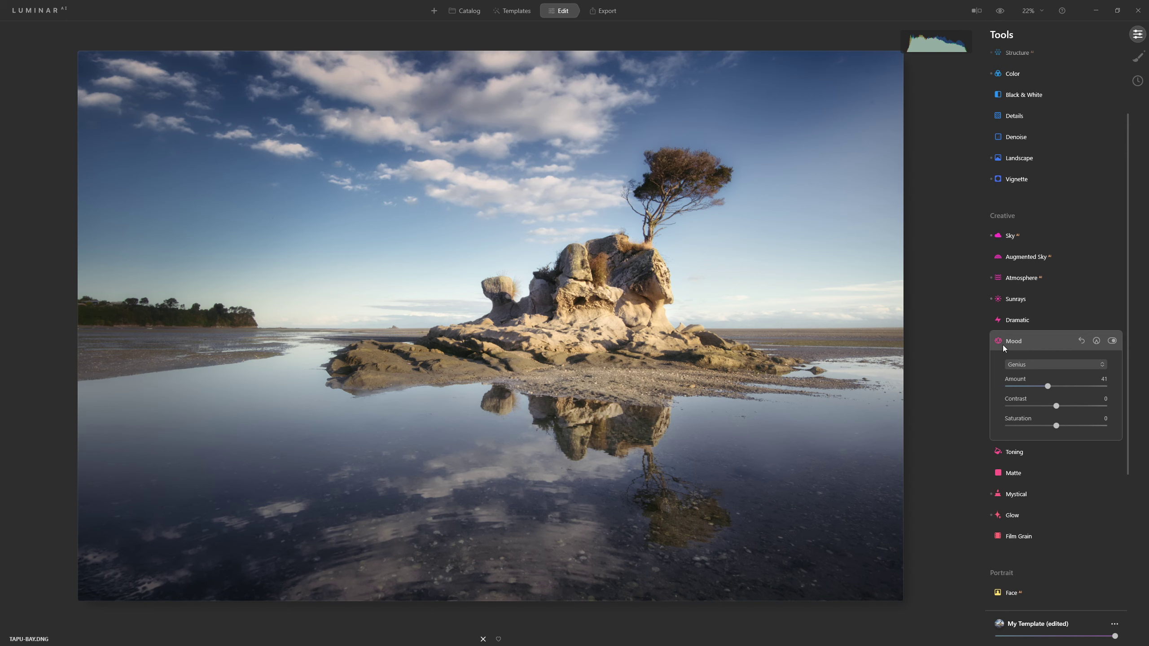
left_click(1039, 339)
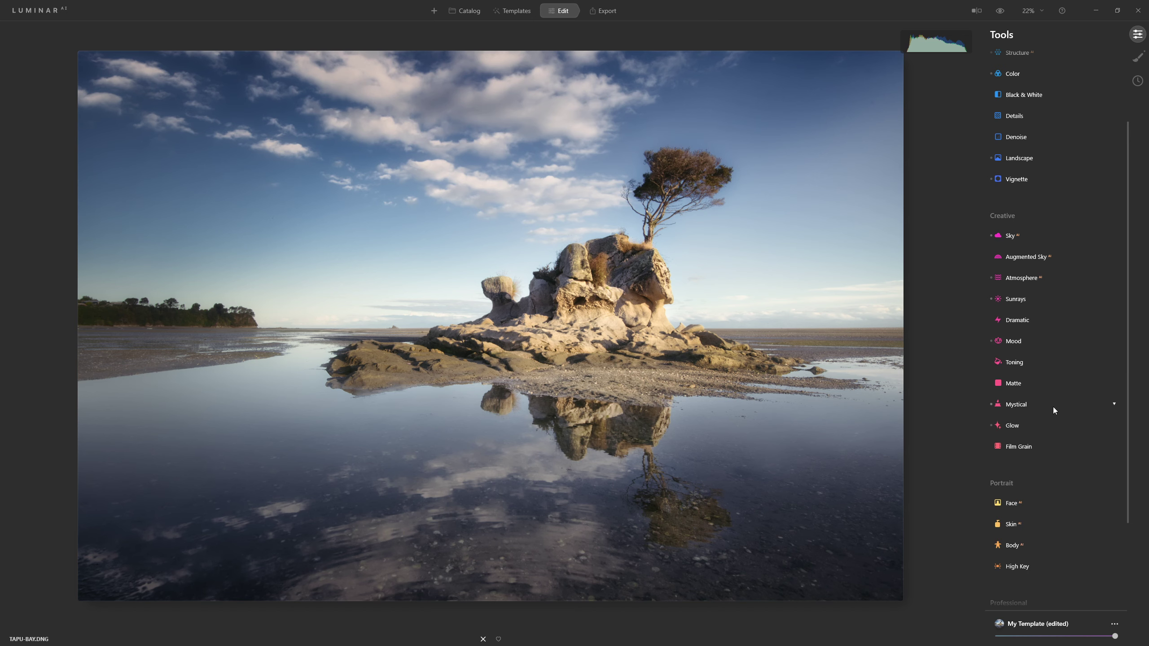
Step: Tone the photo's highlights with saturation 49 and hue 31
left_click(1022, 367)
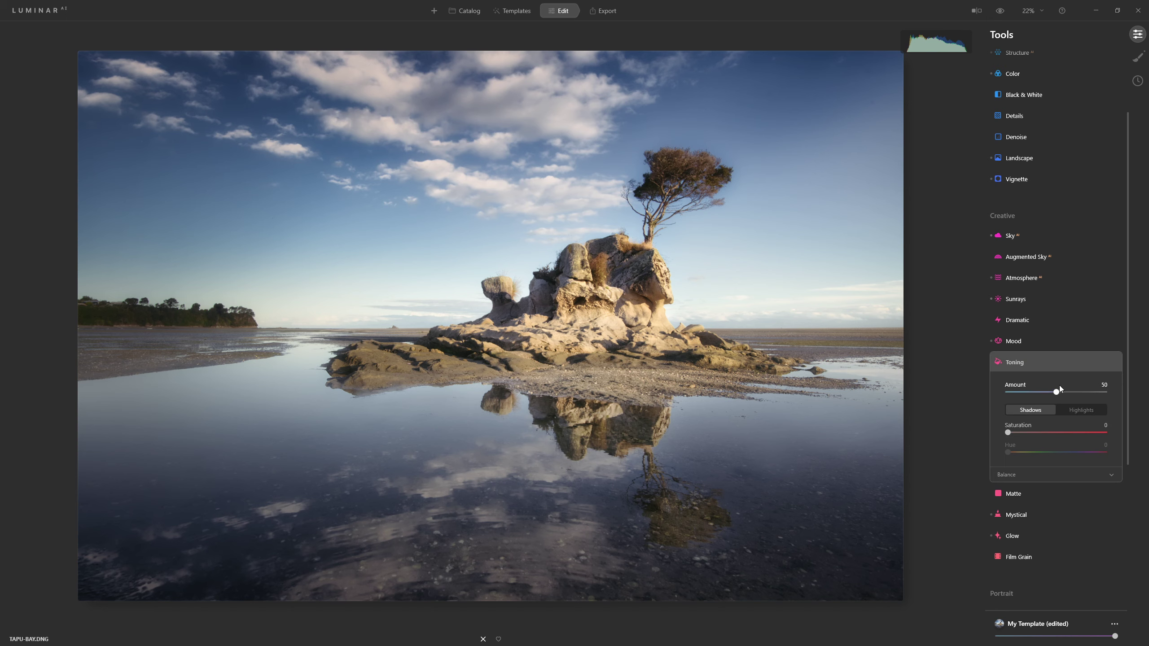
left_click(1073, 408)
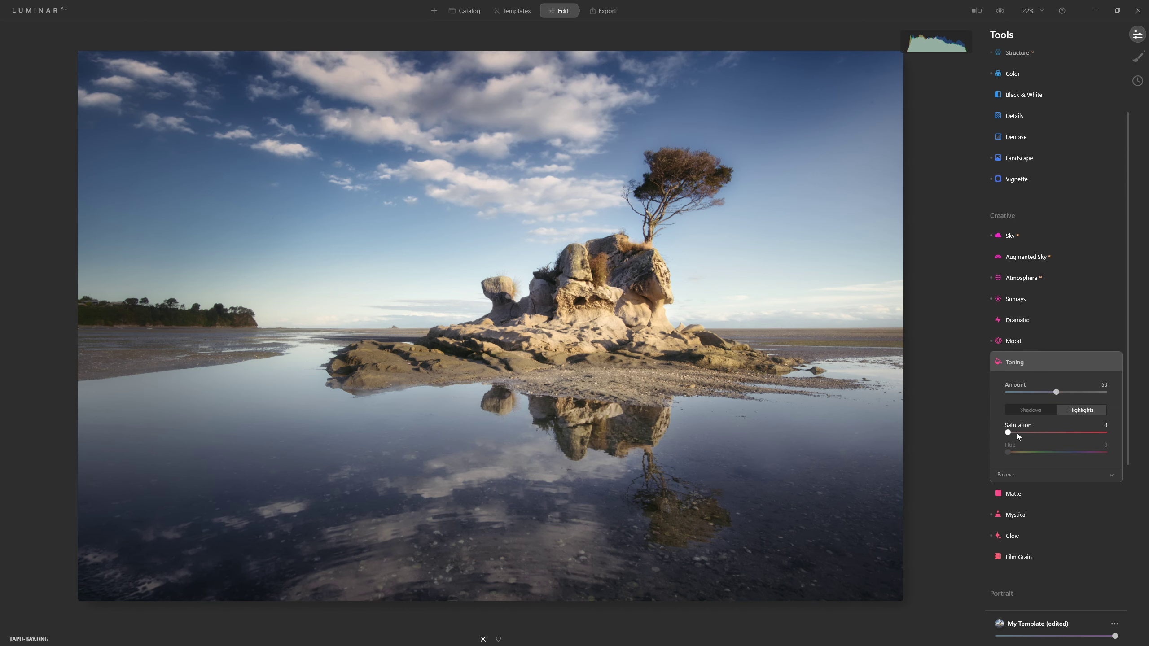
left_click_drag(1012, 432, 1016, 433)
mouse_move(1007, 454)
left_mouse_down()
mouse_move(1063, 459)
mouse_move(1014, 453)
left_mouse_up()
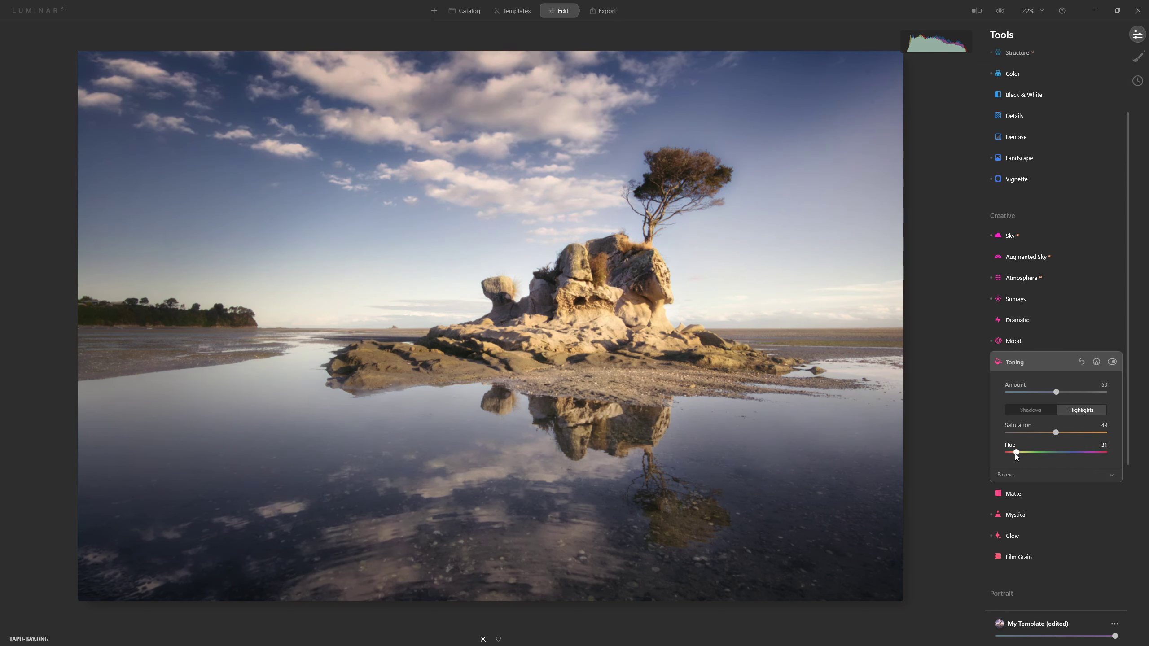
Step: Tone the photo's shadows with hue 222 and saturation 13, and compare the photo with Toning off and on
left_click_drag(1018, 452, 1017, 453)
left_click_drag(1056, 432, 1038, 432)
left_click(1040, 411)
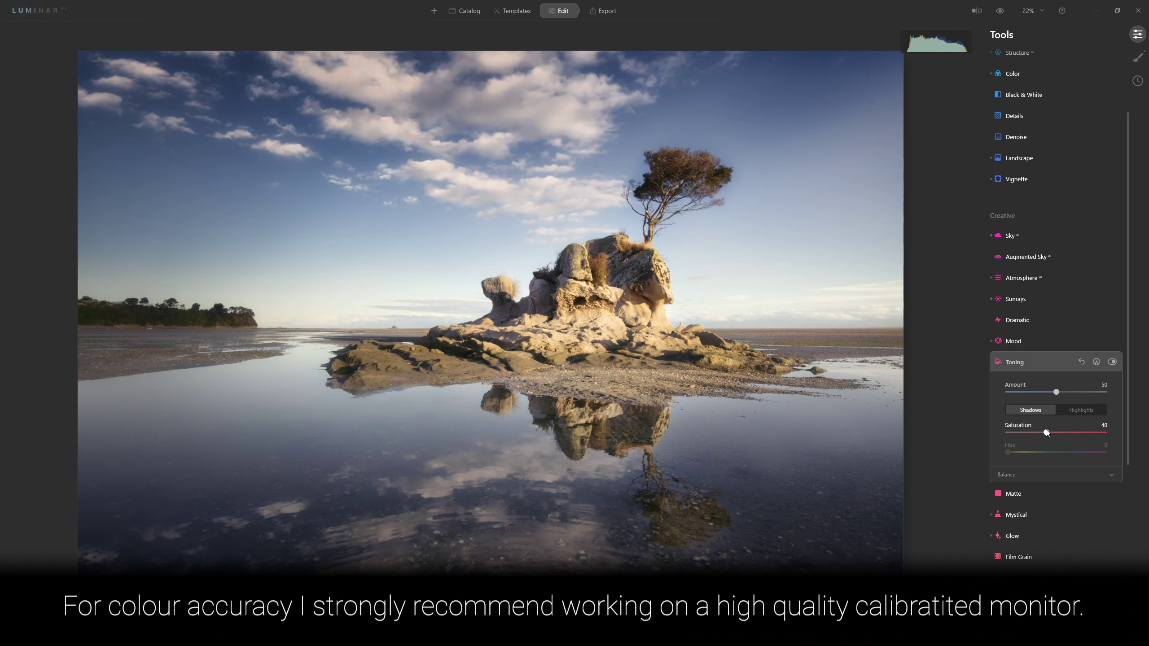
mouse_move(1068, 435)
left_mouse_down()
mouse_move(1017, 453)
mouse_move(1066, 452)
left_mouse_up()
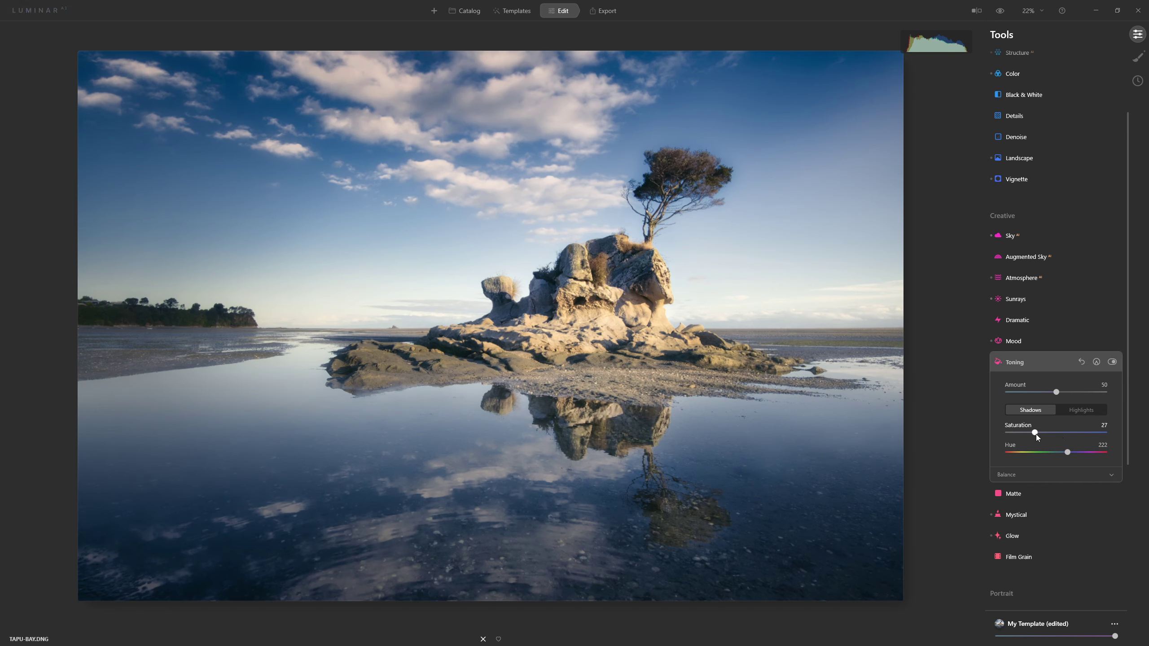
left_click_drag(1025, 435, 1022, 435)
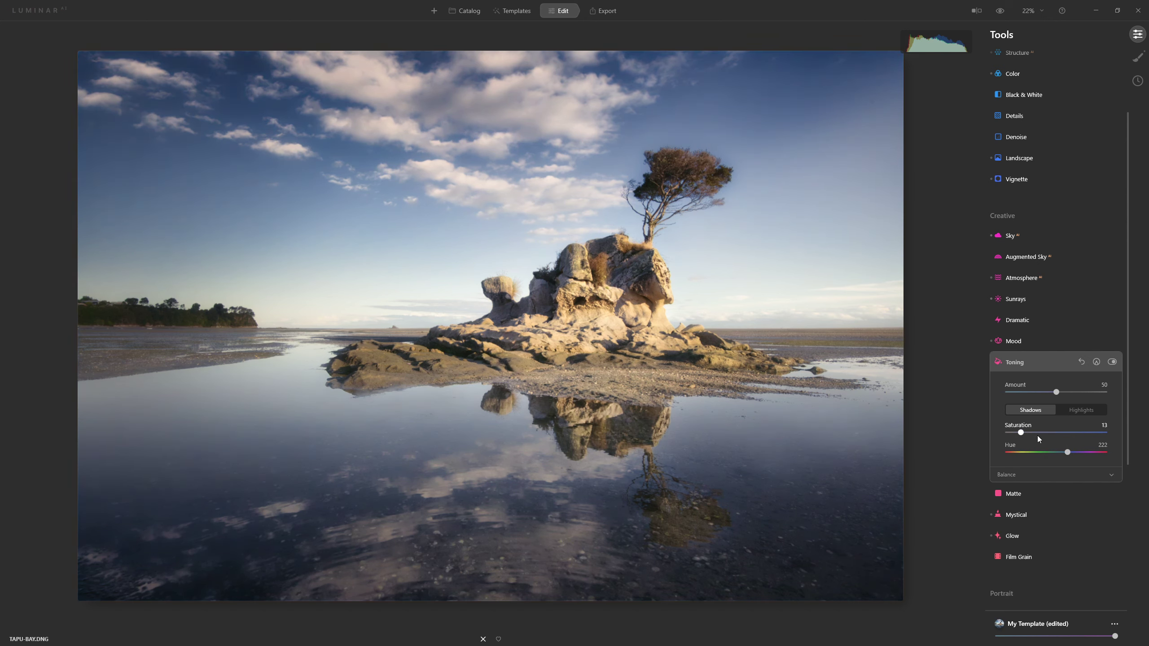
left_click(1115, 365)
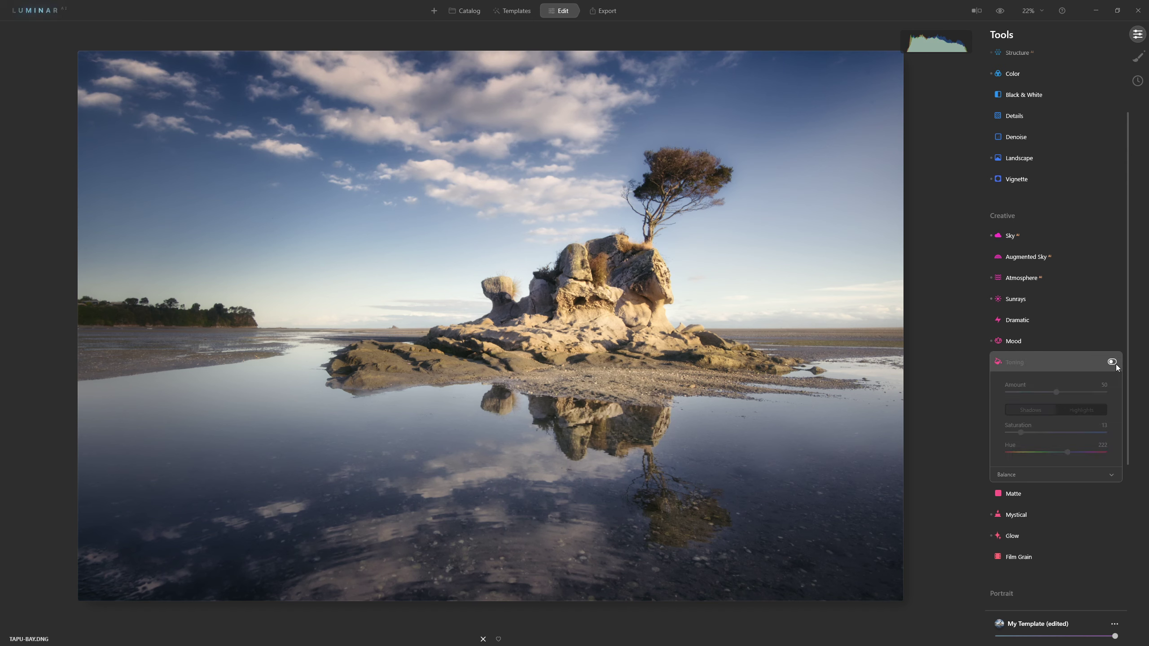
left_click(1112, 365)
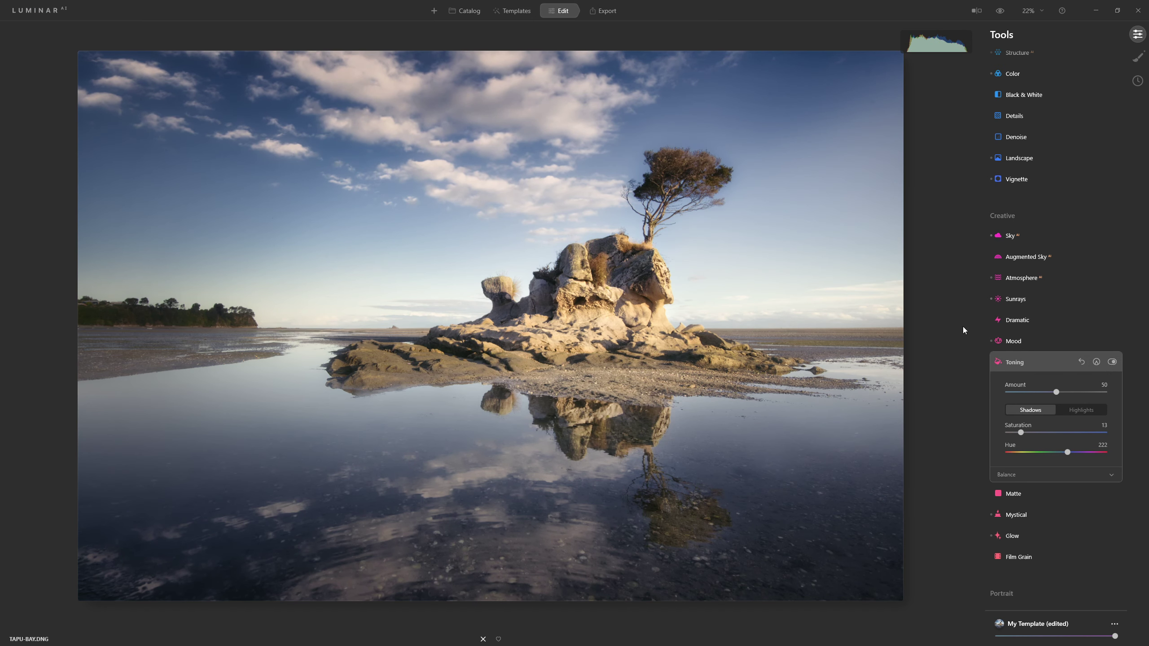
left_click(1014, 362)
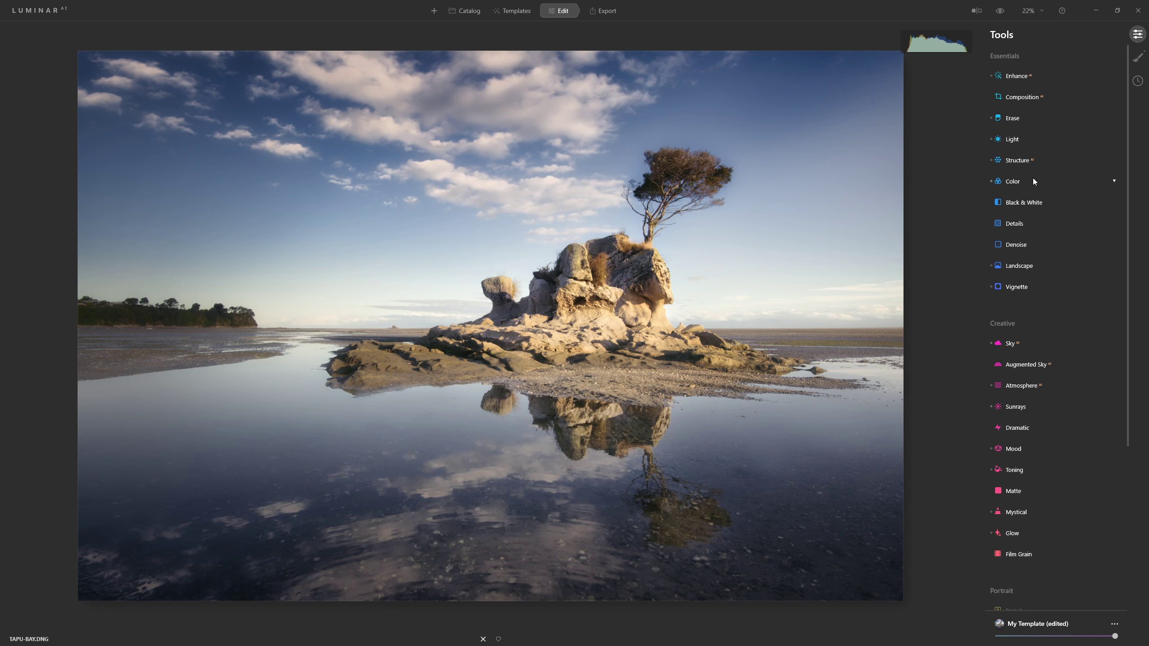
Step: Inspect the rock and tree at 100% and set the Details tool's Sharpen to 32
left_click(1025, 225)
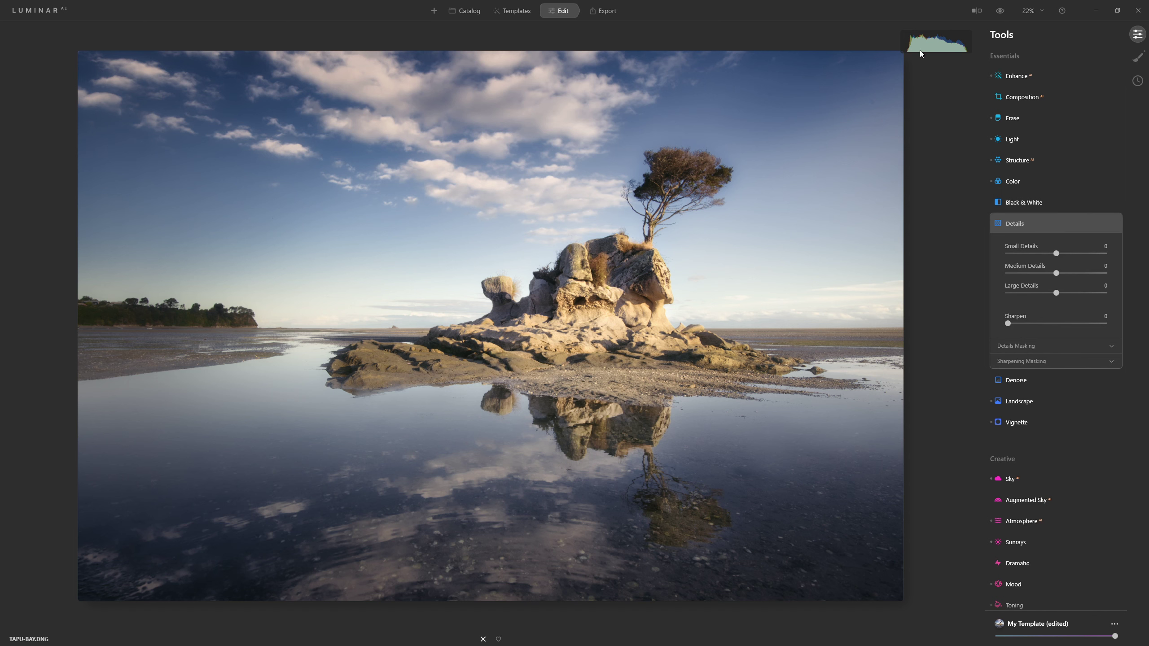
left_click(1030, 10)
left_click(1036, 75)
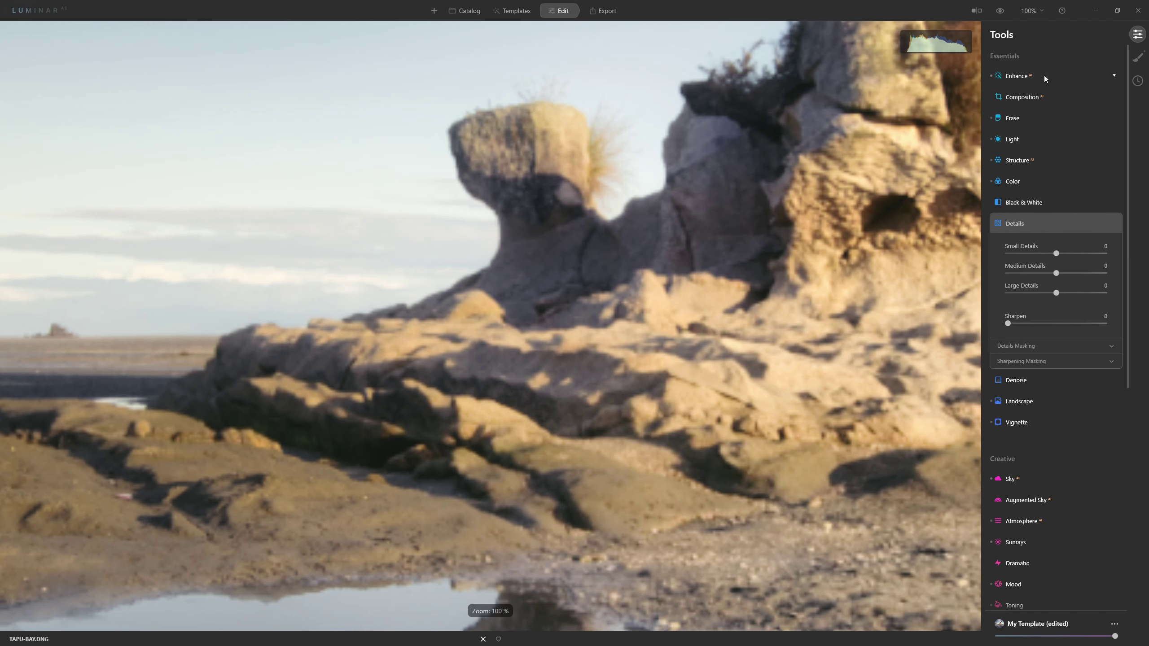
left_click_drag(807, 152, 616, 390)
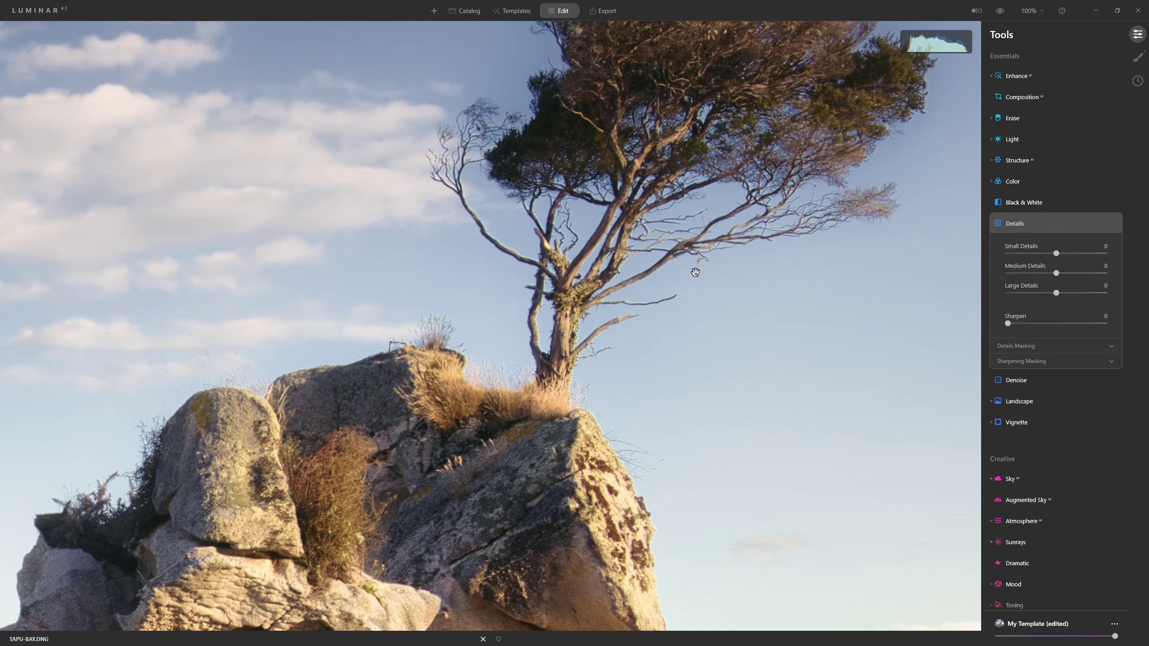
left_click_drag(589, 456, 829, 345)
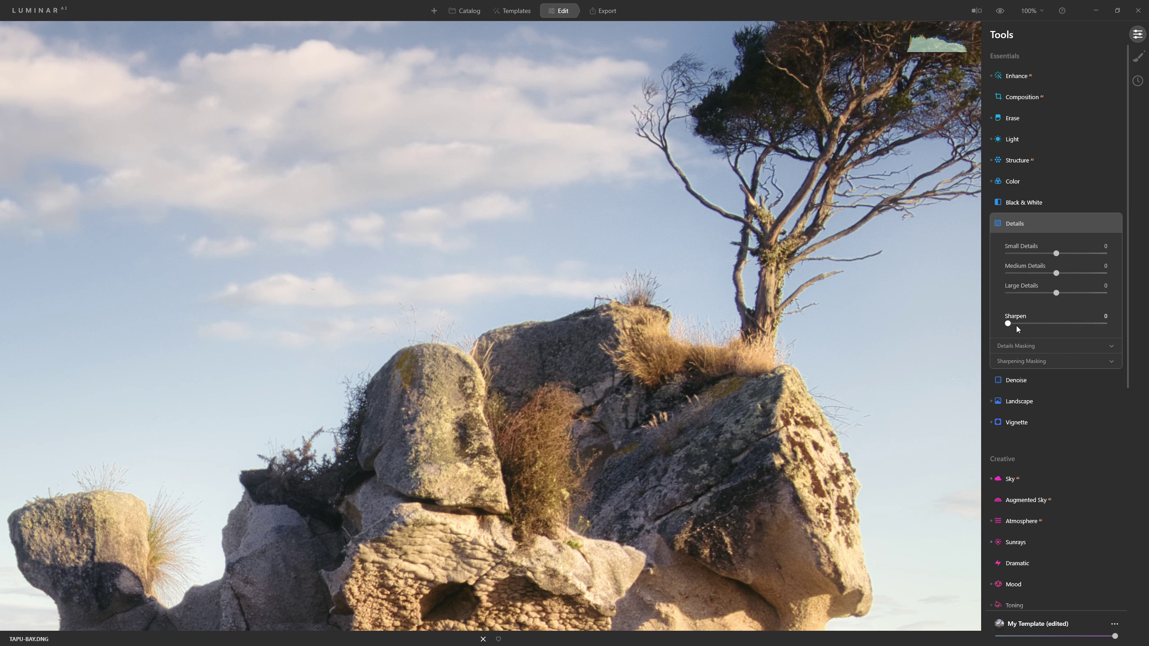
left_click_drag(1009, 324, 1044, 323)
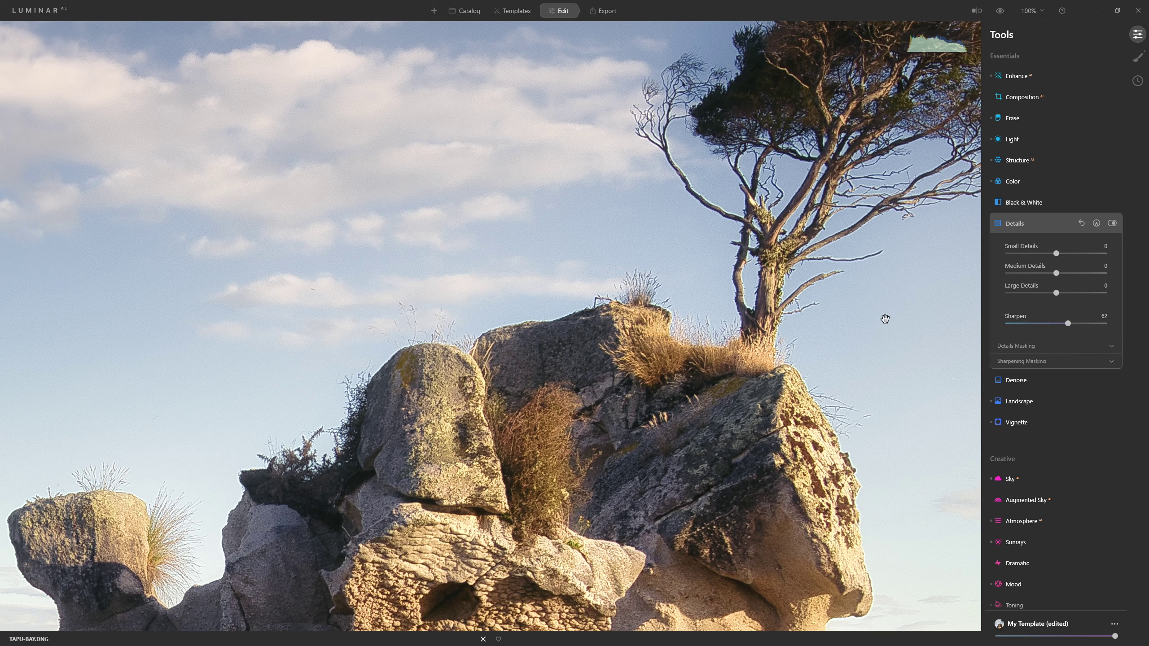
left_click_drag(1067, 324, 1039, 326)
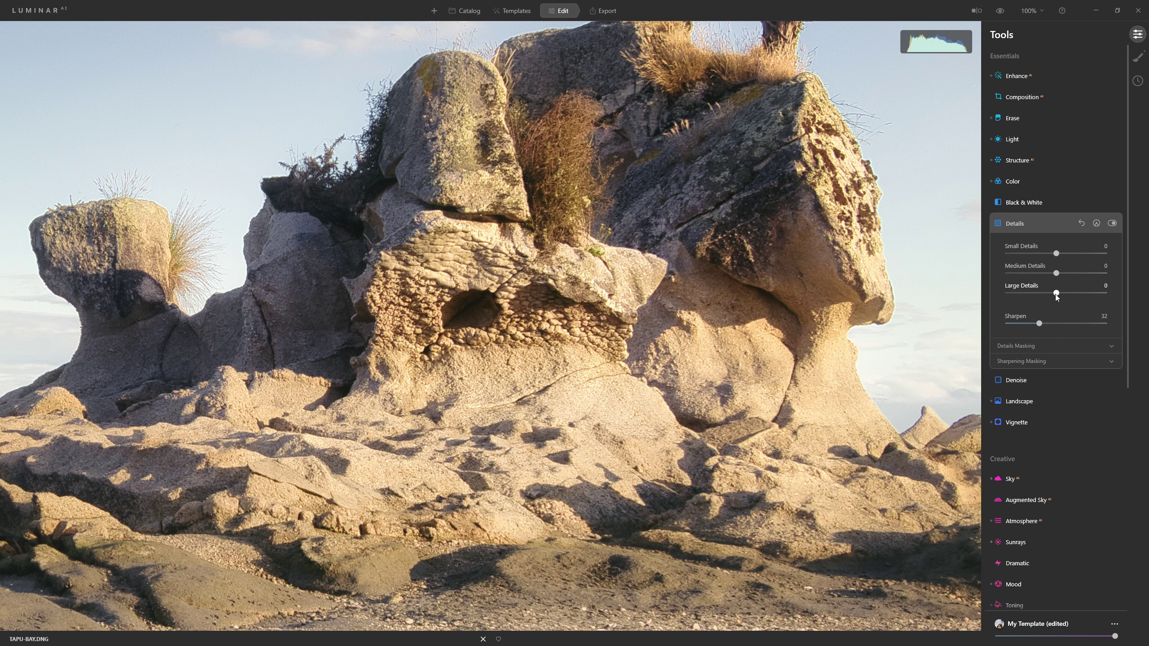
Step: Set Small Details to 12, Medium Details to 11 and Large Details to 10
left_click_drag(1059, 294, 1065, 294)
left_click_drag(1059, 273, 1067, 275)
left_click_drag(1065, 274, 1061, 292)
Step: Paint the Details mask over the tree and rock island with brush radius 280, softness 100 and opacity 52
left_click(1097, 223)
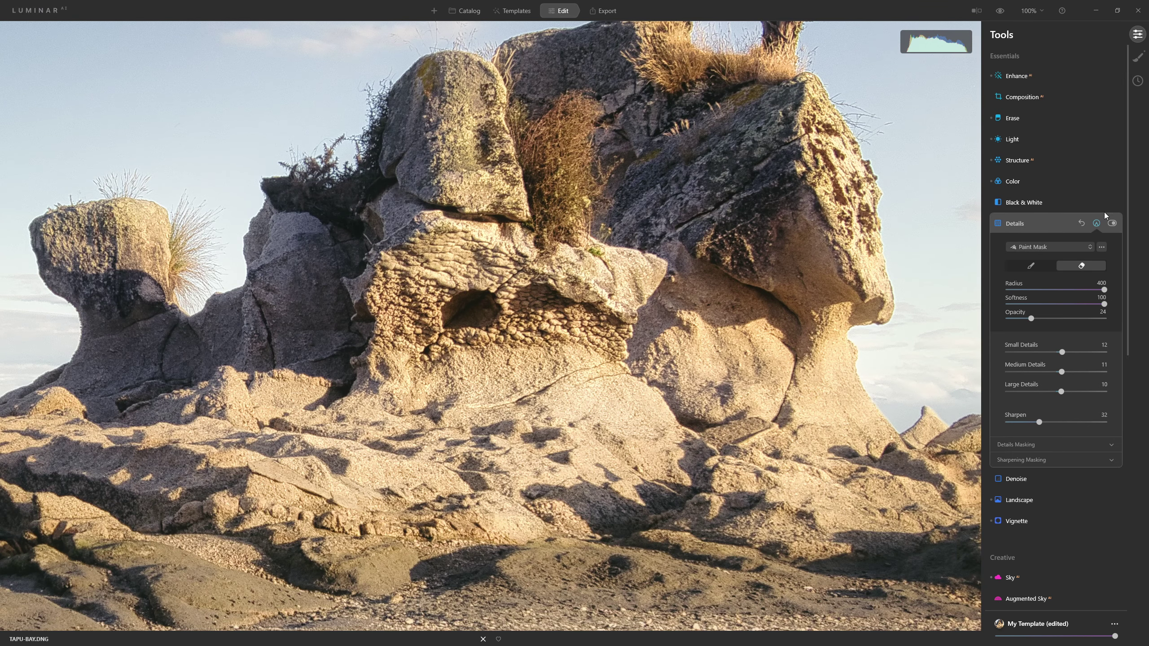
left_click(1032, 11)
left_click(1040, 28)
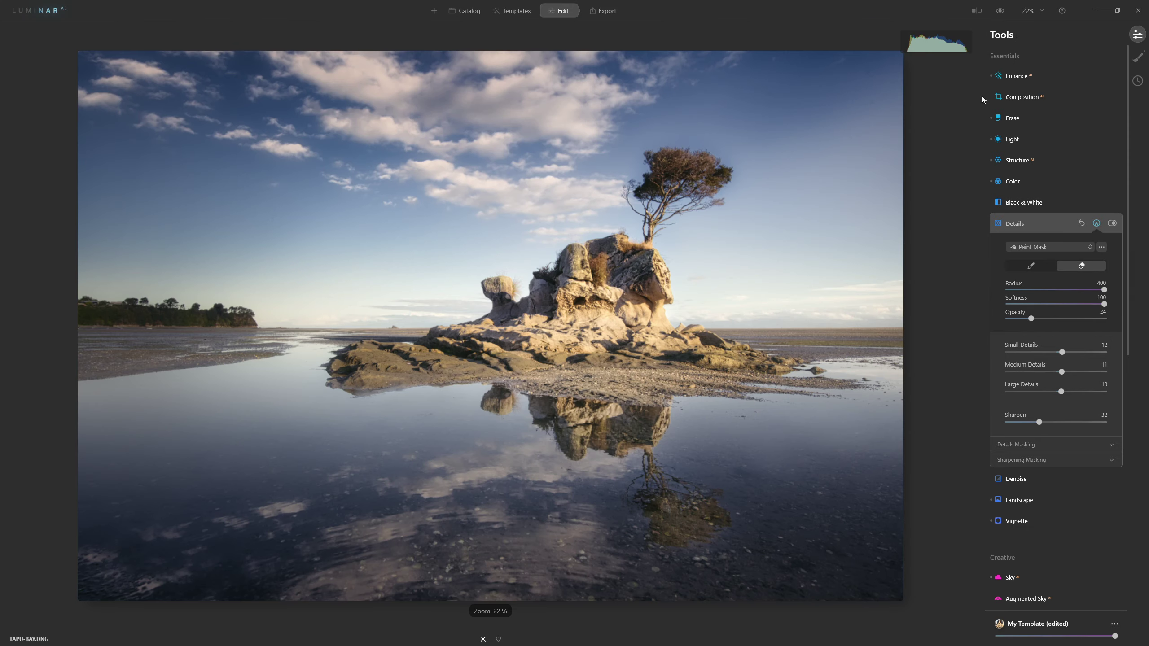
left_click(1043, 223)
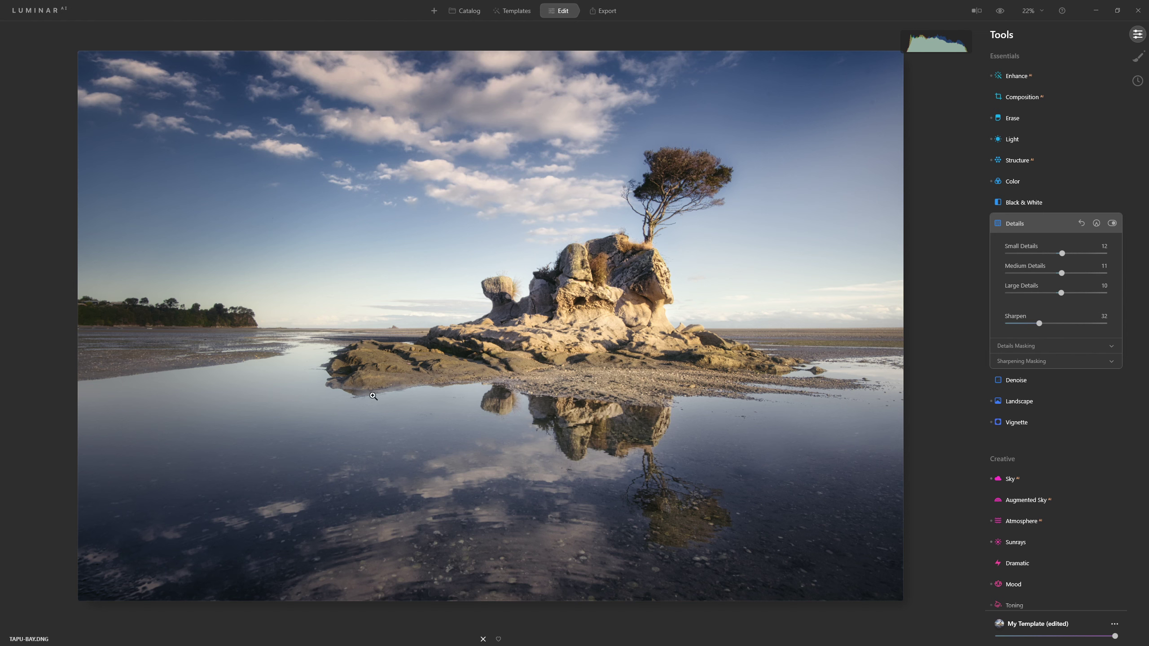
left_click(1097, 224)
left_click(1047, 267)
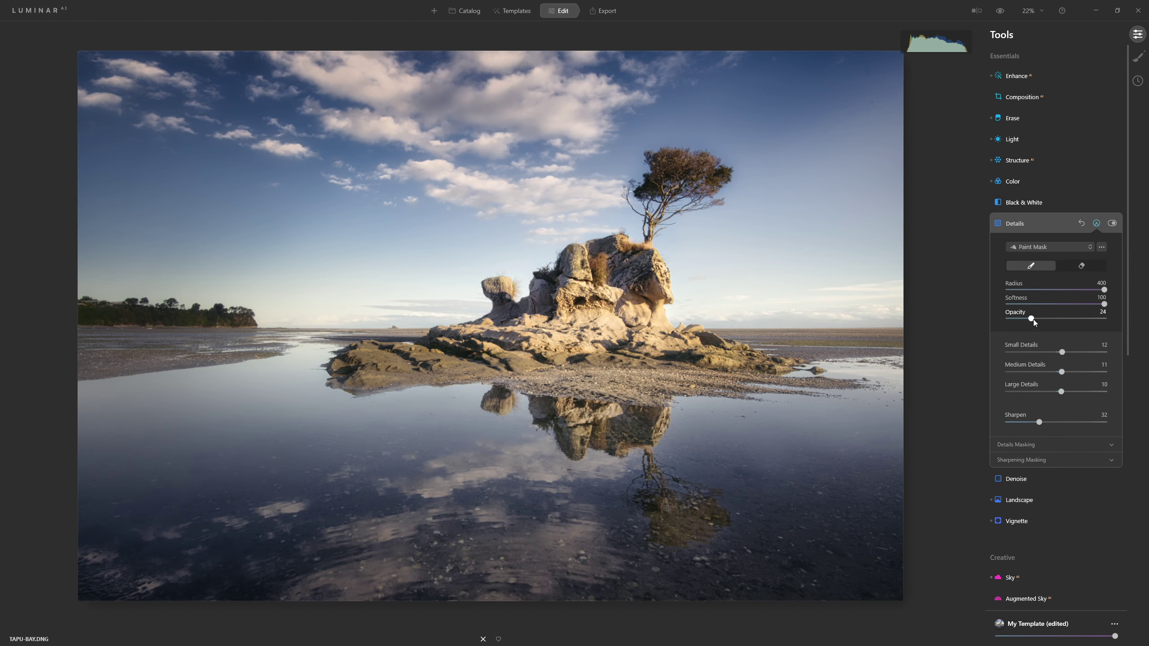
left_click(1059, 320)
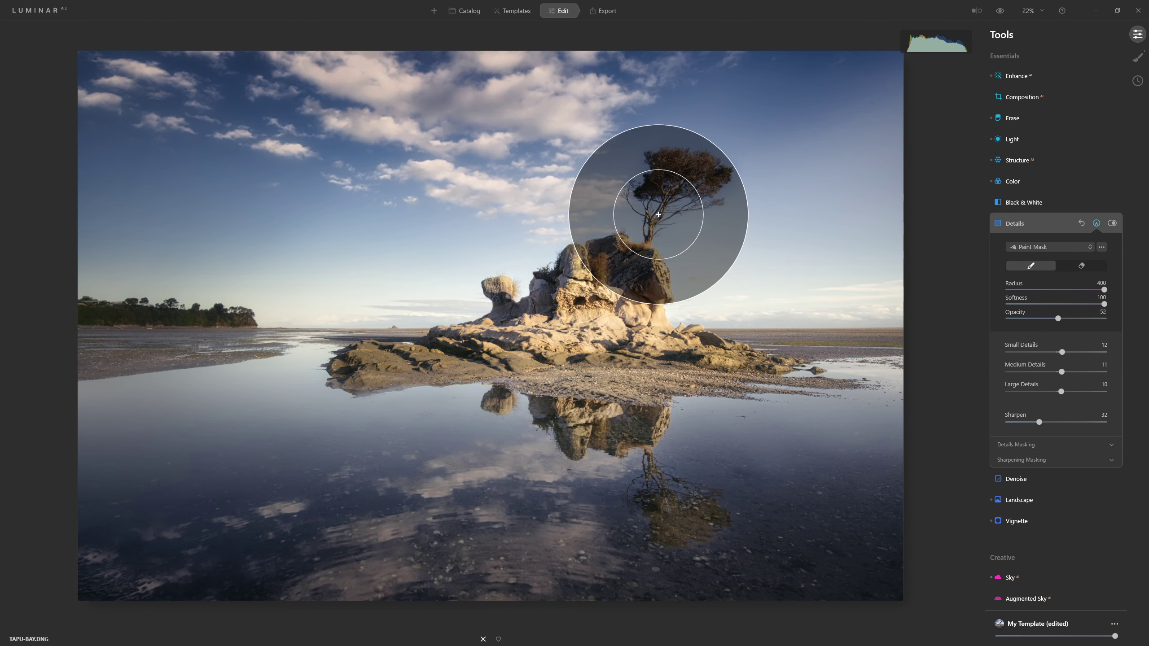
key("bracketleft")
key("bracketleft")
key("bracketleft")
key("bracketleft")
key("bracketleft")
key("bracketleft")
key("bracketleft")
key("bracketleft")
key("bracketleft")
key("bracketleft")
key("bracketleft")
key("bracketleft")
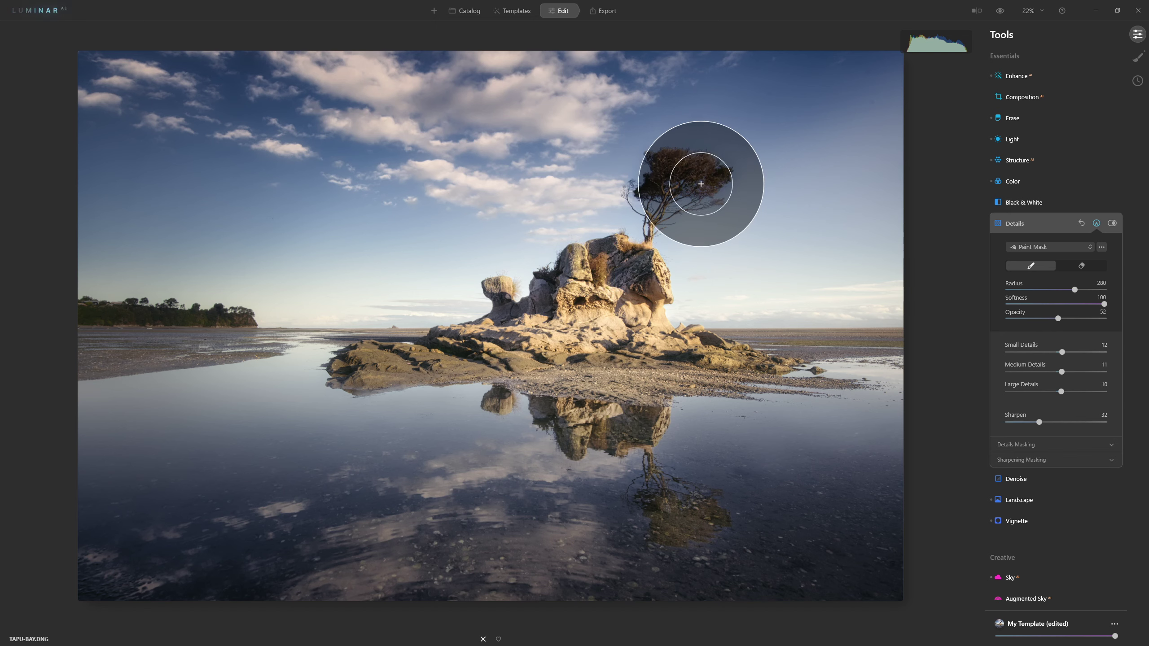
mouse_move(677, 174)
left_mouse_down()
mouse_move(625, 270)
mouse_move(563, 288)
mouse_move(542, 333)
mouse_move(462, 361)
mouse_move(349, 374)
mouse_move(632, 349)
mouse_move(616, 274)
mouse_move(593, 361)
mouse_move(763, 375)
mouse_move(688, 371)
mouse_move(599, 398)
mouse_move(656, 407)
mouse_move(505, 380)
left_mouse_up()
Step: Refine the Details mask on the rock and tree trunk with a smaller brush, reducing its radius to 64
left_click_drag(1075, 290, 1039, 290)
mouse_move(594, 301)
left_mouse_down()
mouse_move(526, 336)
mouse_move(390, 364)
mouse_move(588, 340)
mouse_move(585, 283)
mouse_move(611, 329)
mouse_move(626, 287)
mouse_move(649, 338)
mouse_move(712, 363)
mouse_move(542, 350)
mouse_move(587, 282)
mouse_move(609, 258)
left_mouse_up()
key("bracketleft")
key("bracketleft")
key("bracketleft")
mouse_move(666, 165)
left_mouse_down()
mouse_move(717, 172)
mouse_move(664, 175)
mouse_move(645, 191)
mouse_move(692, 172)
mouse_move(710, 180)
mouse_move(662, 198)
mouse_move(642, 272)
left_mouse_up()
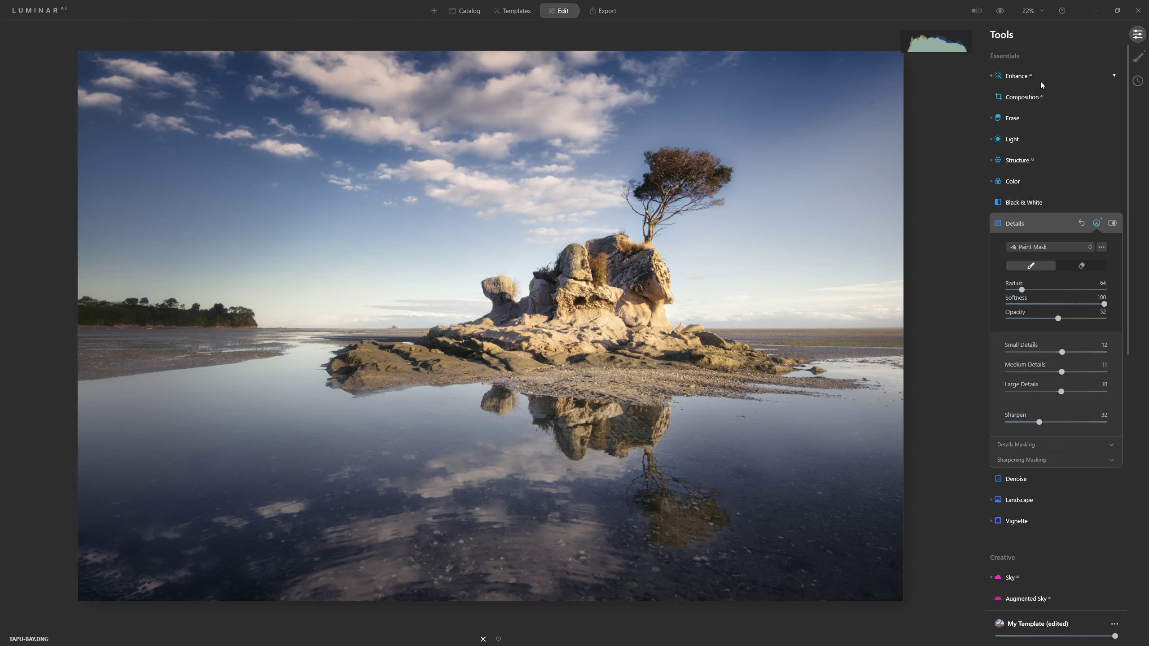
Step: Add three points to the Light tool's master tone curve and lower the midtones slightly
left_click(1042, 141)
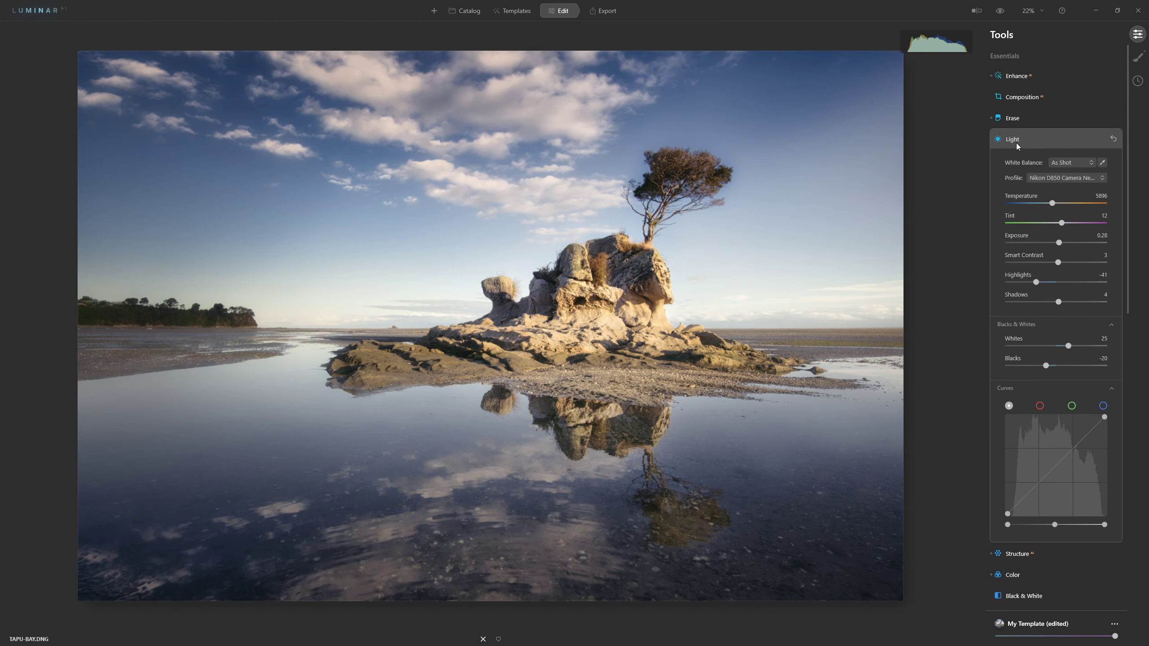
scroll(1070, 394, "down", 5)
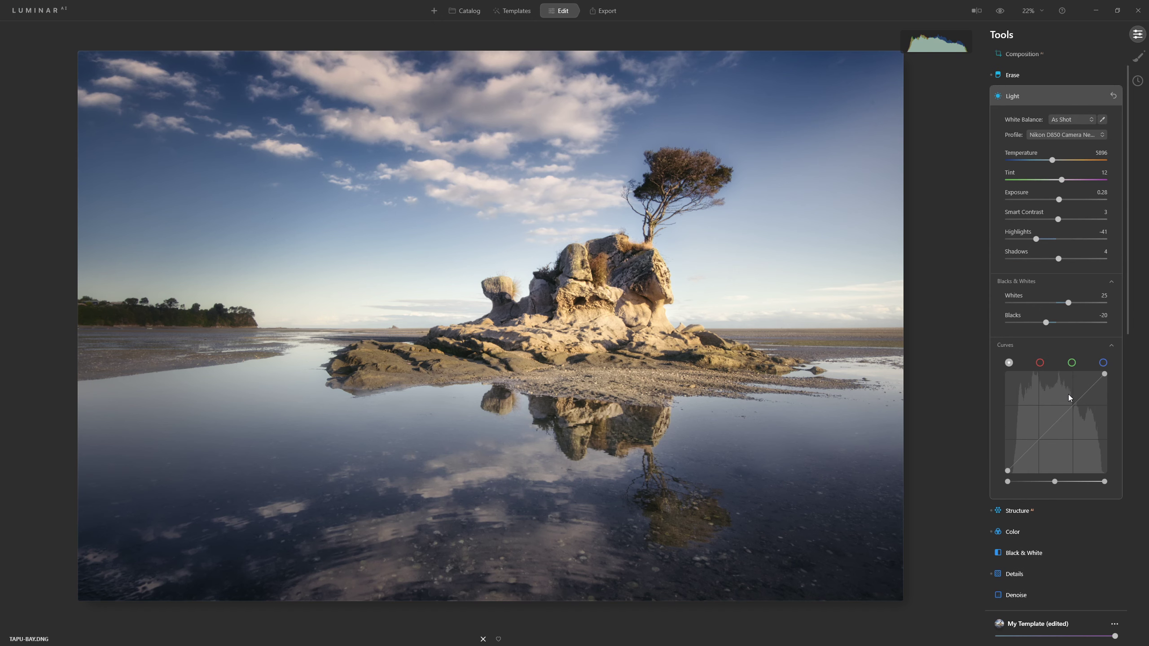
left_click(1021, 286)
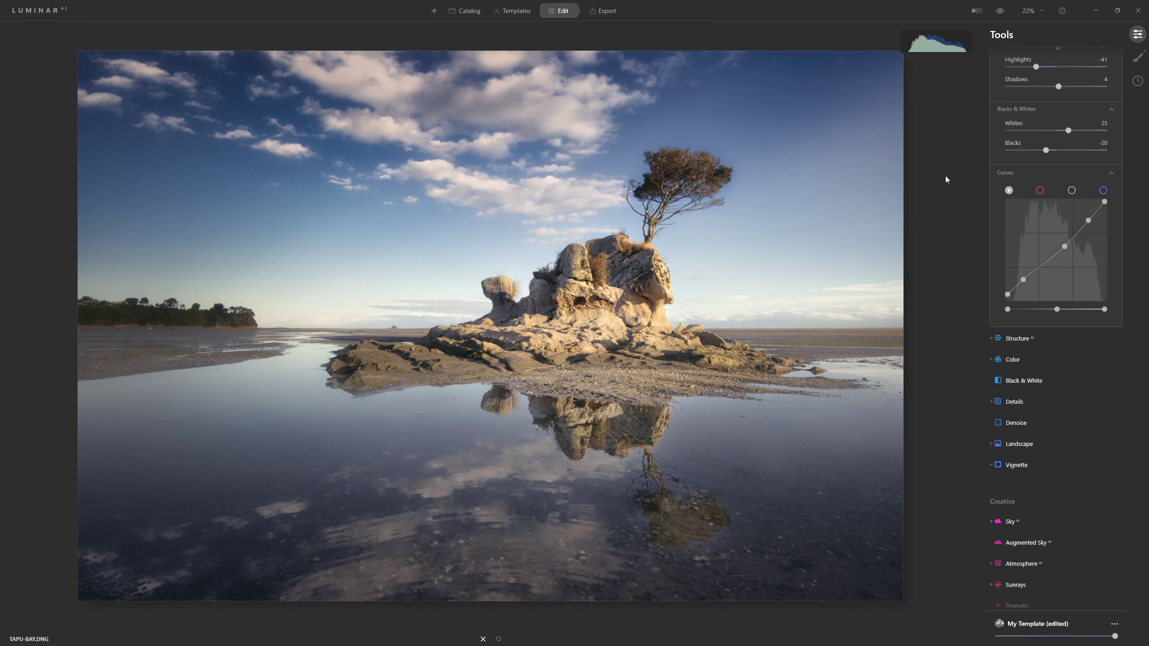
Step: Compare the fully edited photo with the original several times
left_click(1001, 16)
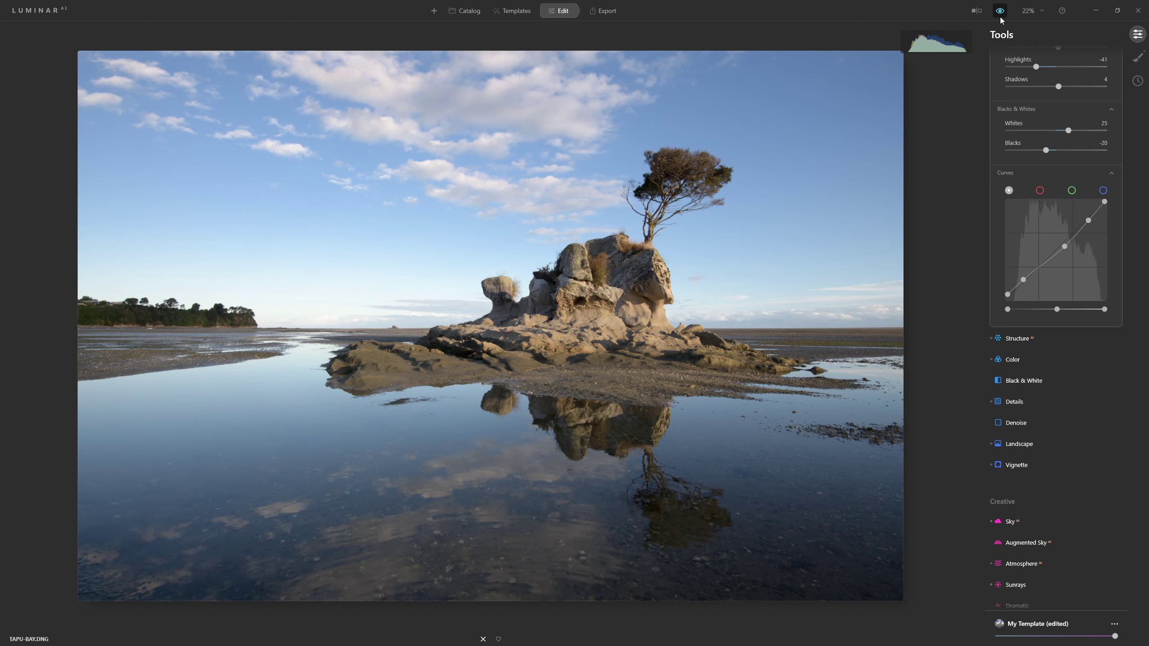
left_click(1000, 19)
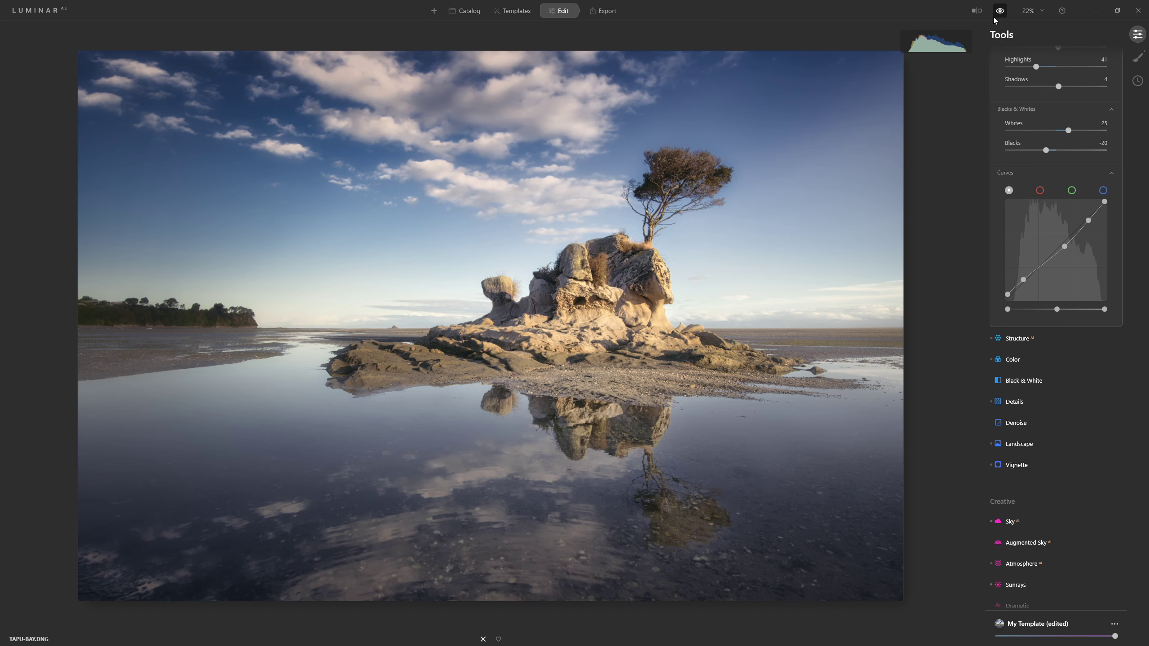
left_click(994, 18)
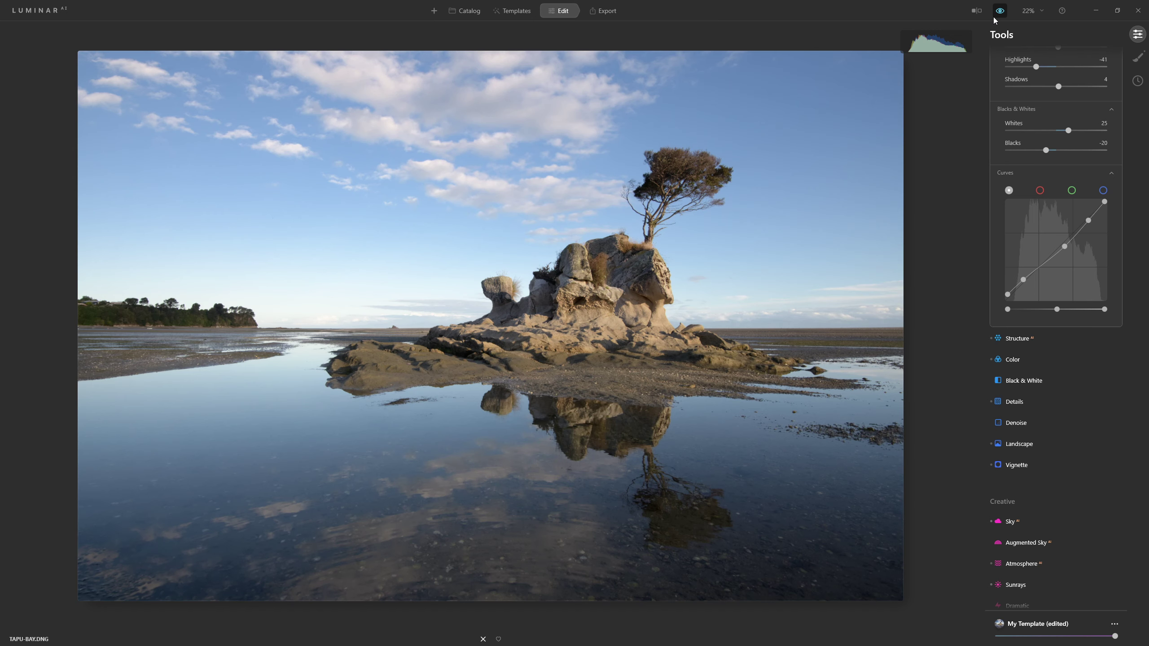
left_click(994, 18)
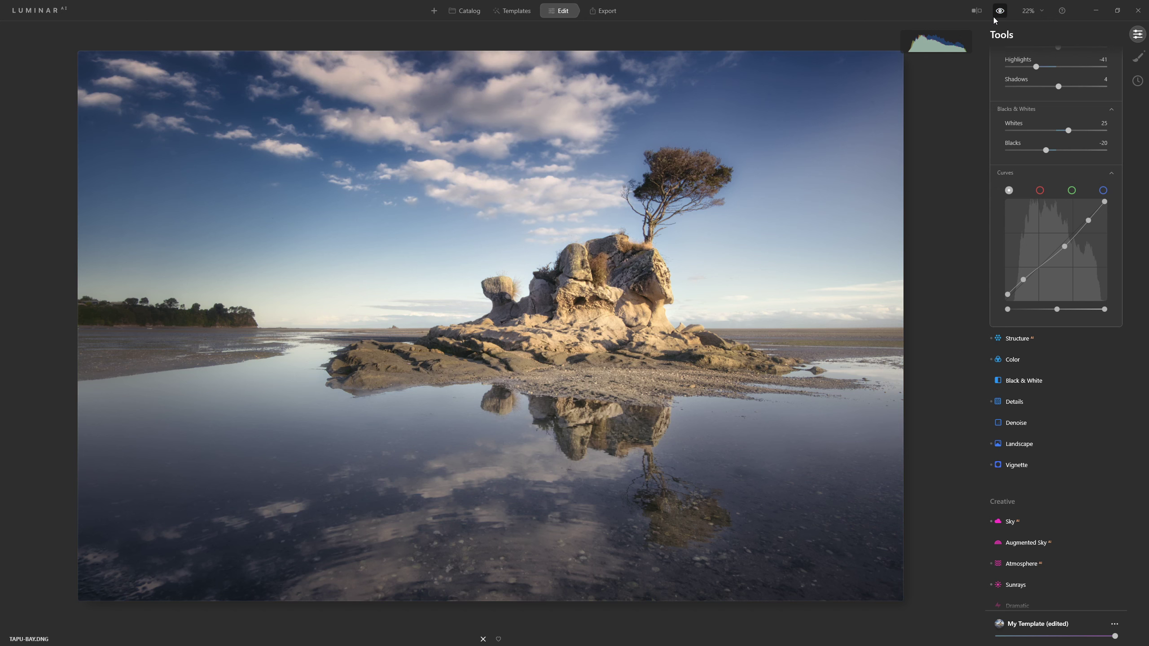
left_click(994, 18)
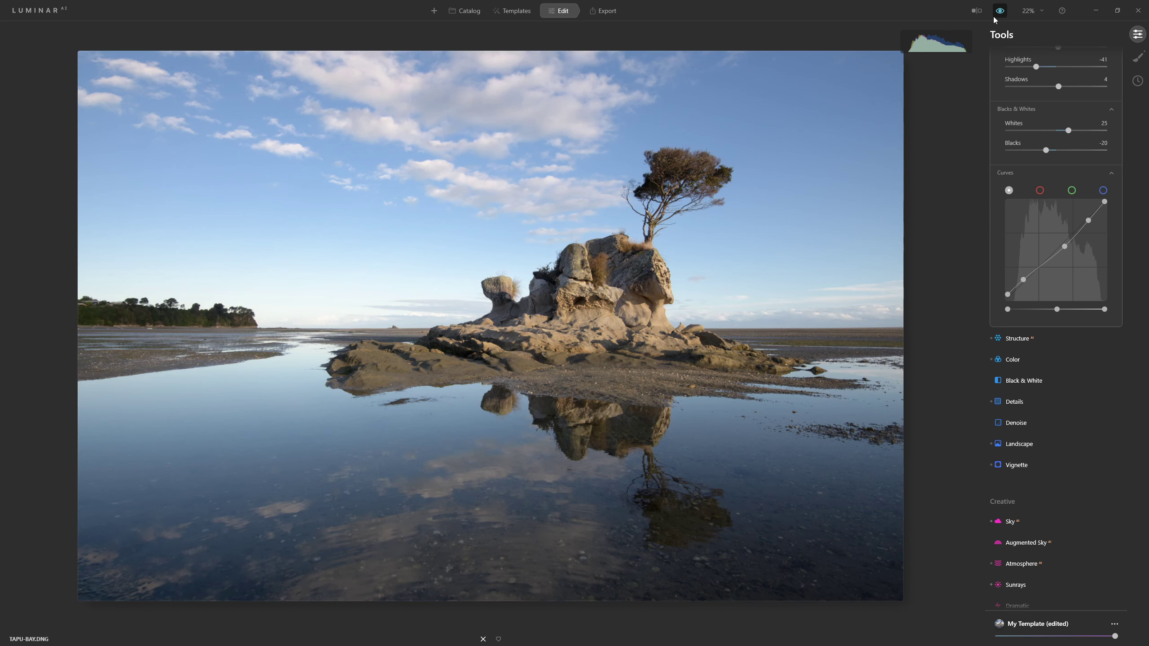
left_click(994, 18)
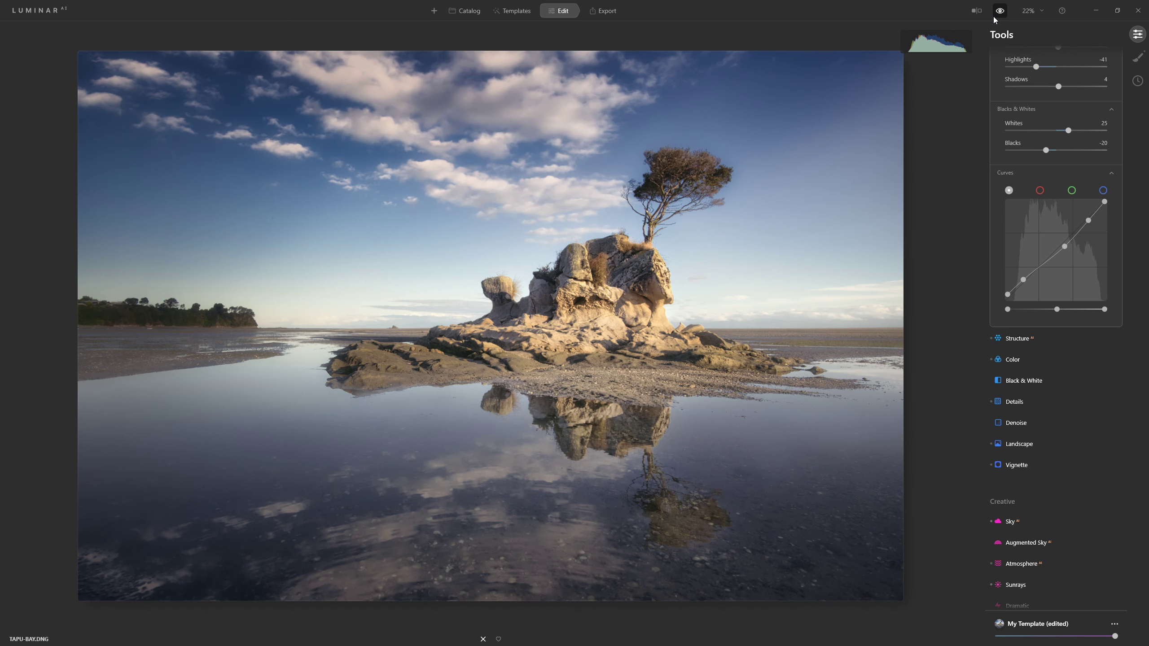
left_click(994, 18)
left_click(995, 18)
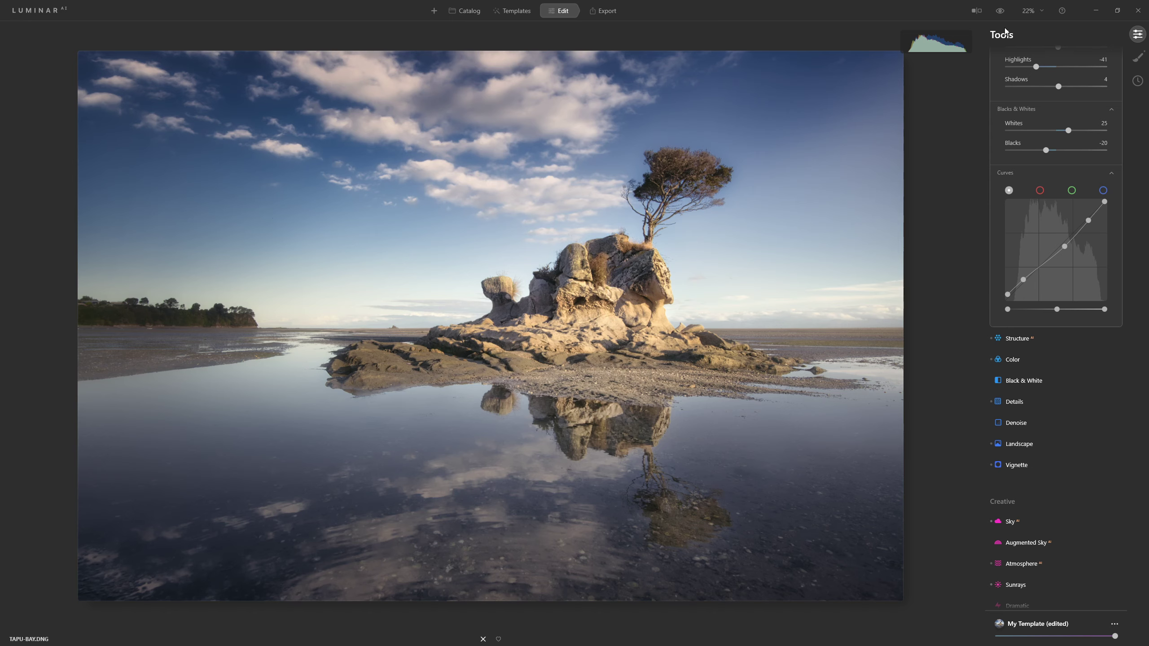